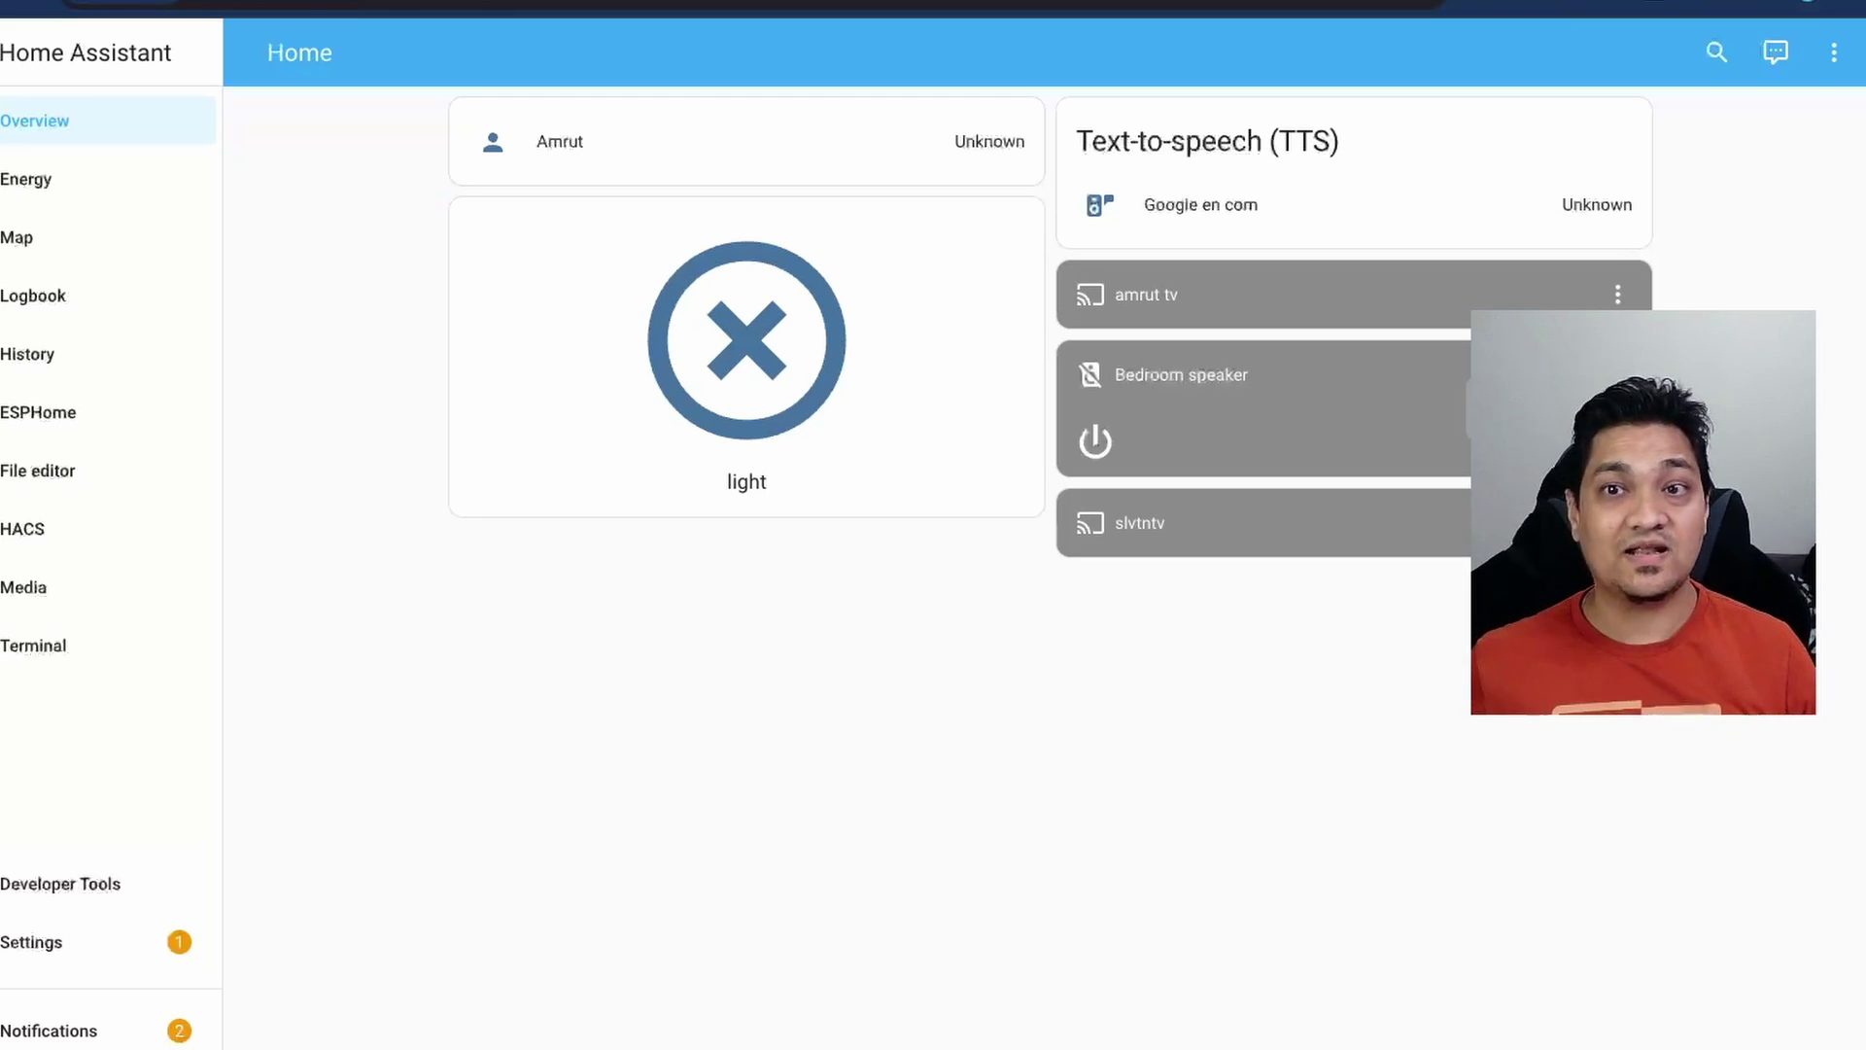
Go to the Voice assistants settings page.
click(1834, 56)
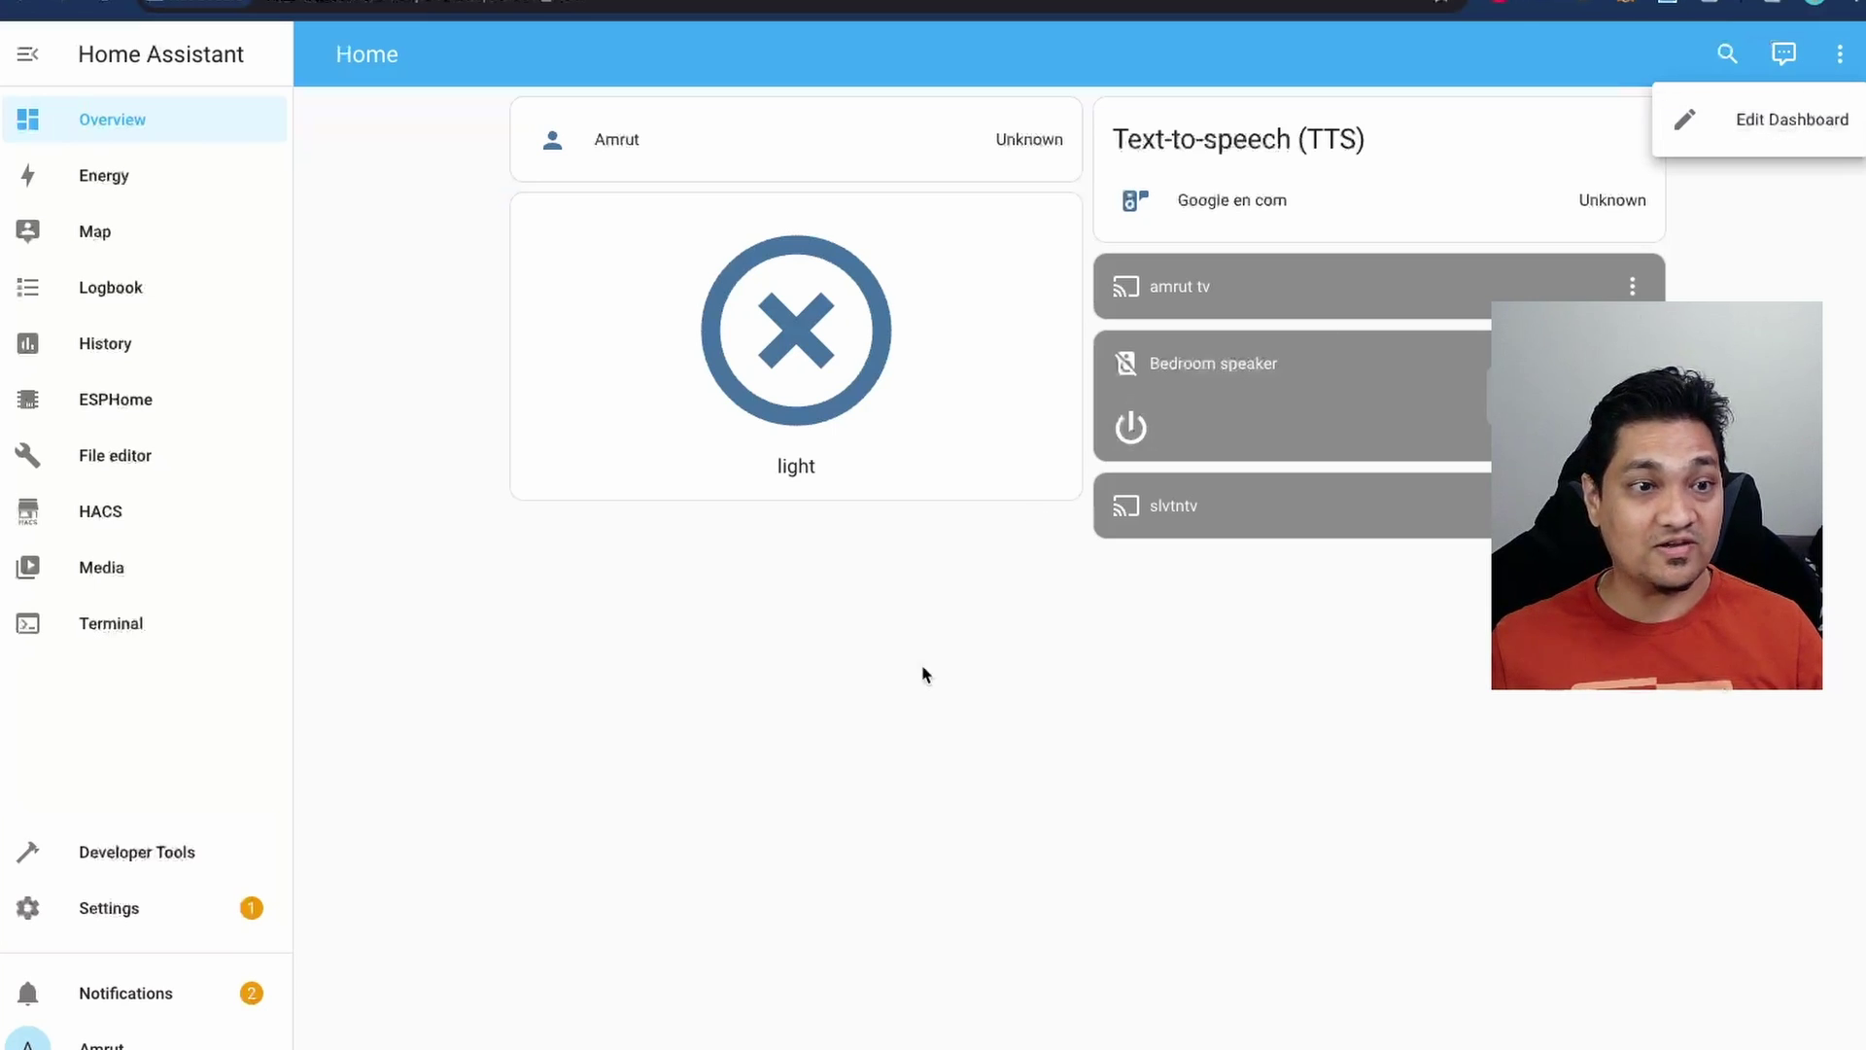
click(829, 702)
click(150, 929)
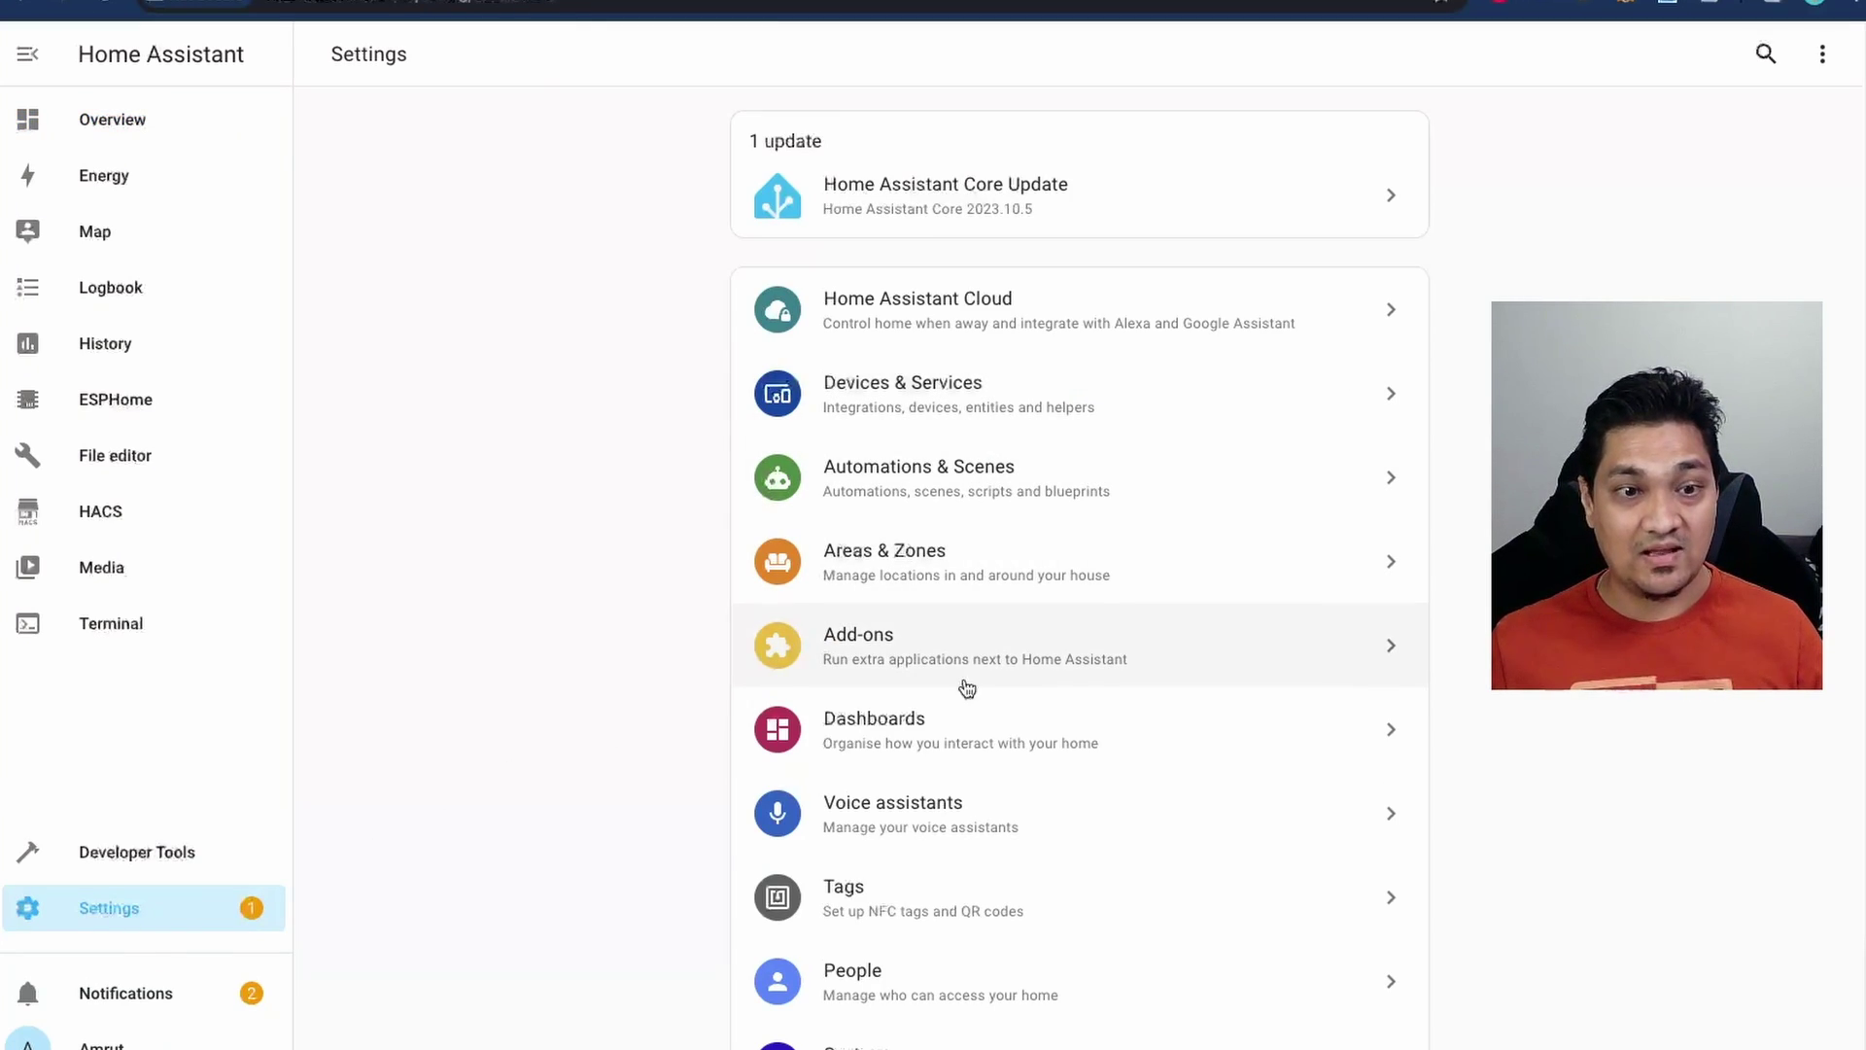
click(941, 826)
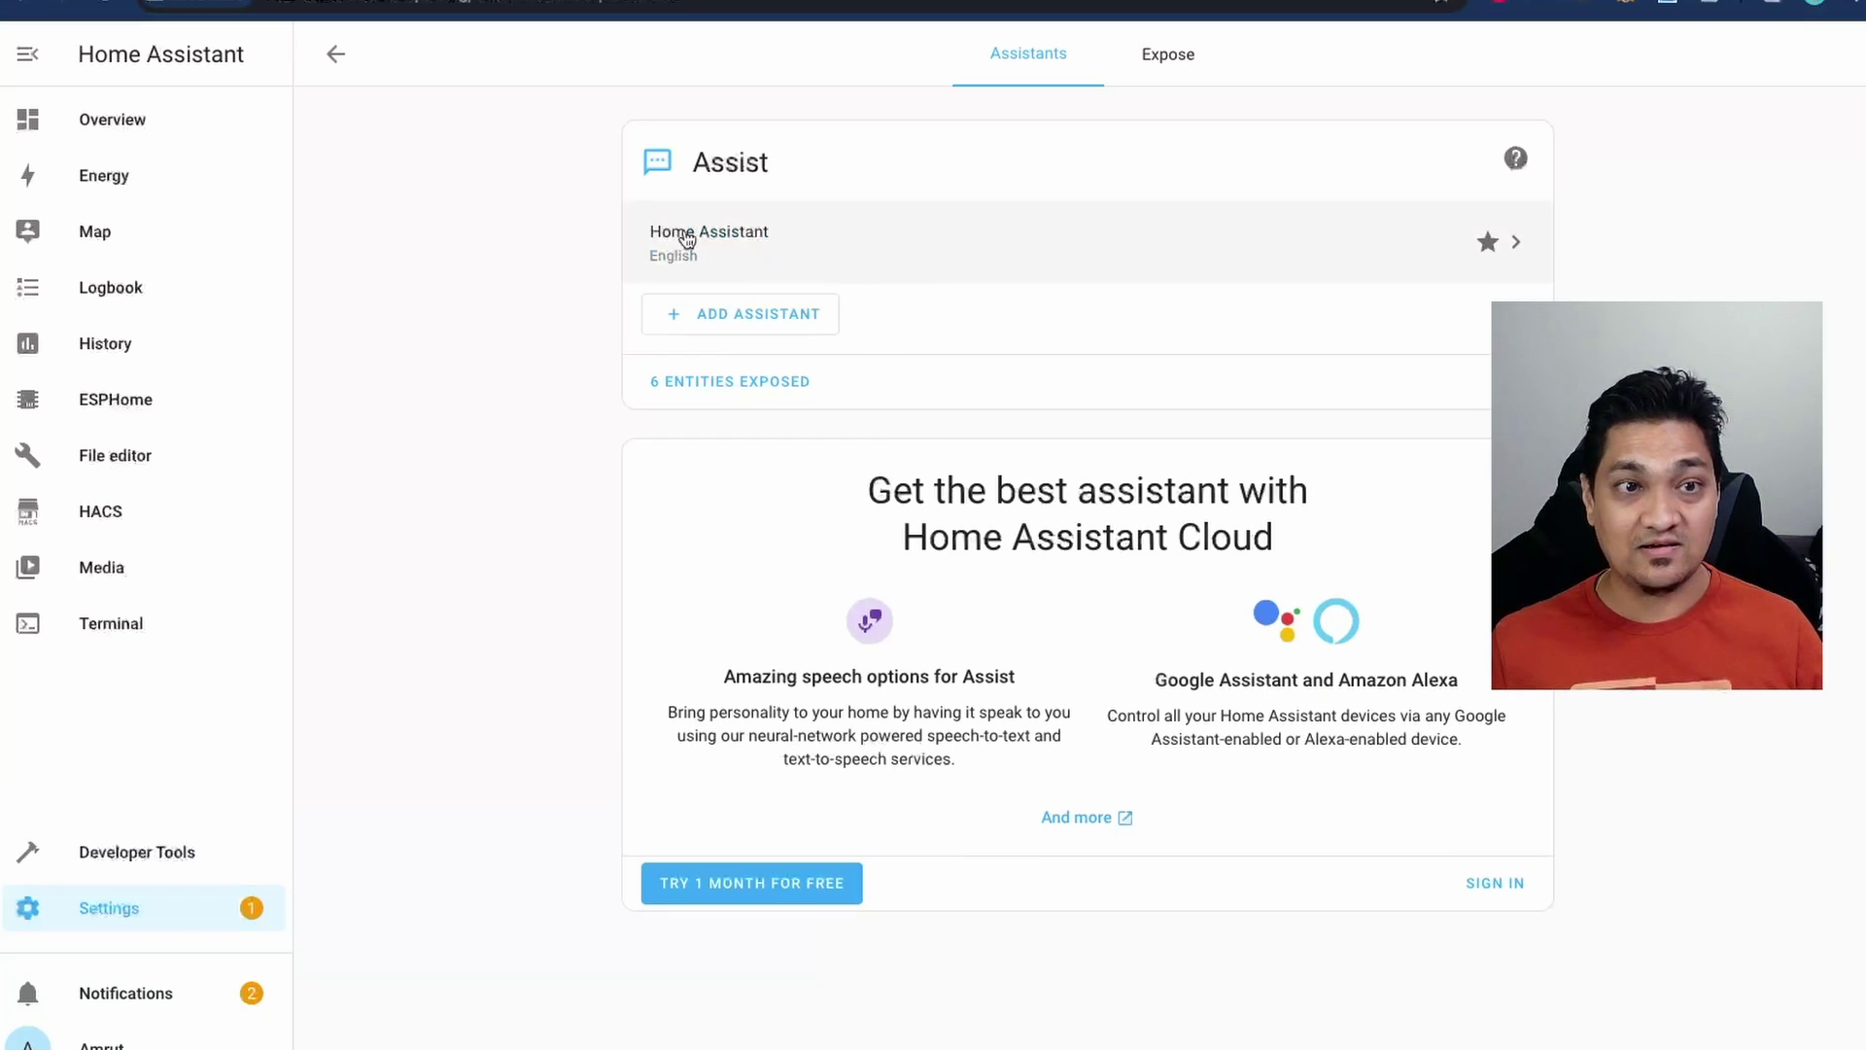
Review the Home Assistant assistant's speech-to-text, text-to-speech and hey jarvis wake word settings, then close it.
click(887, 243)
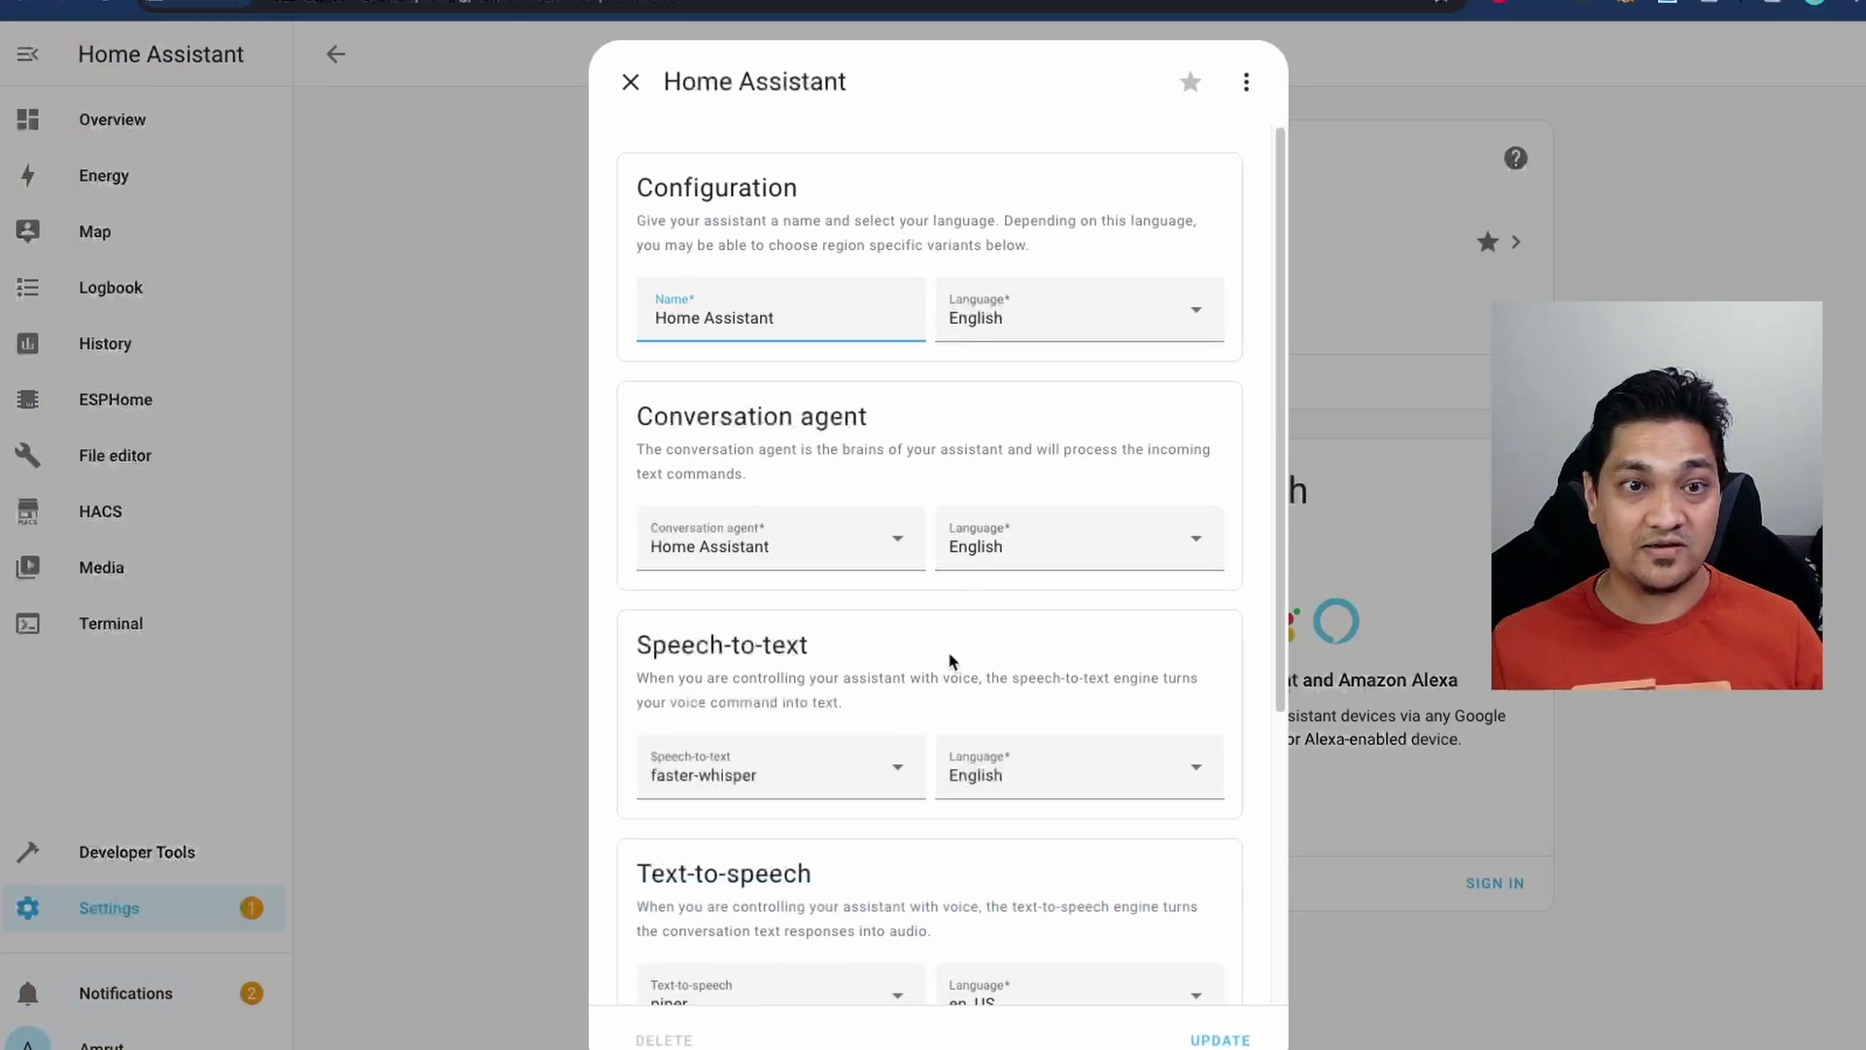
scroll(636, 678, down, 1)
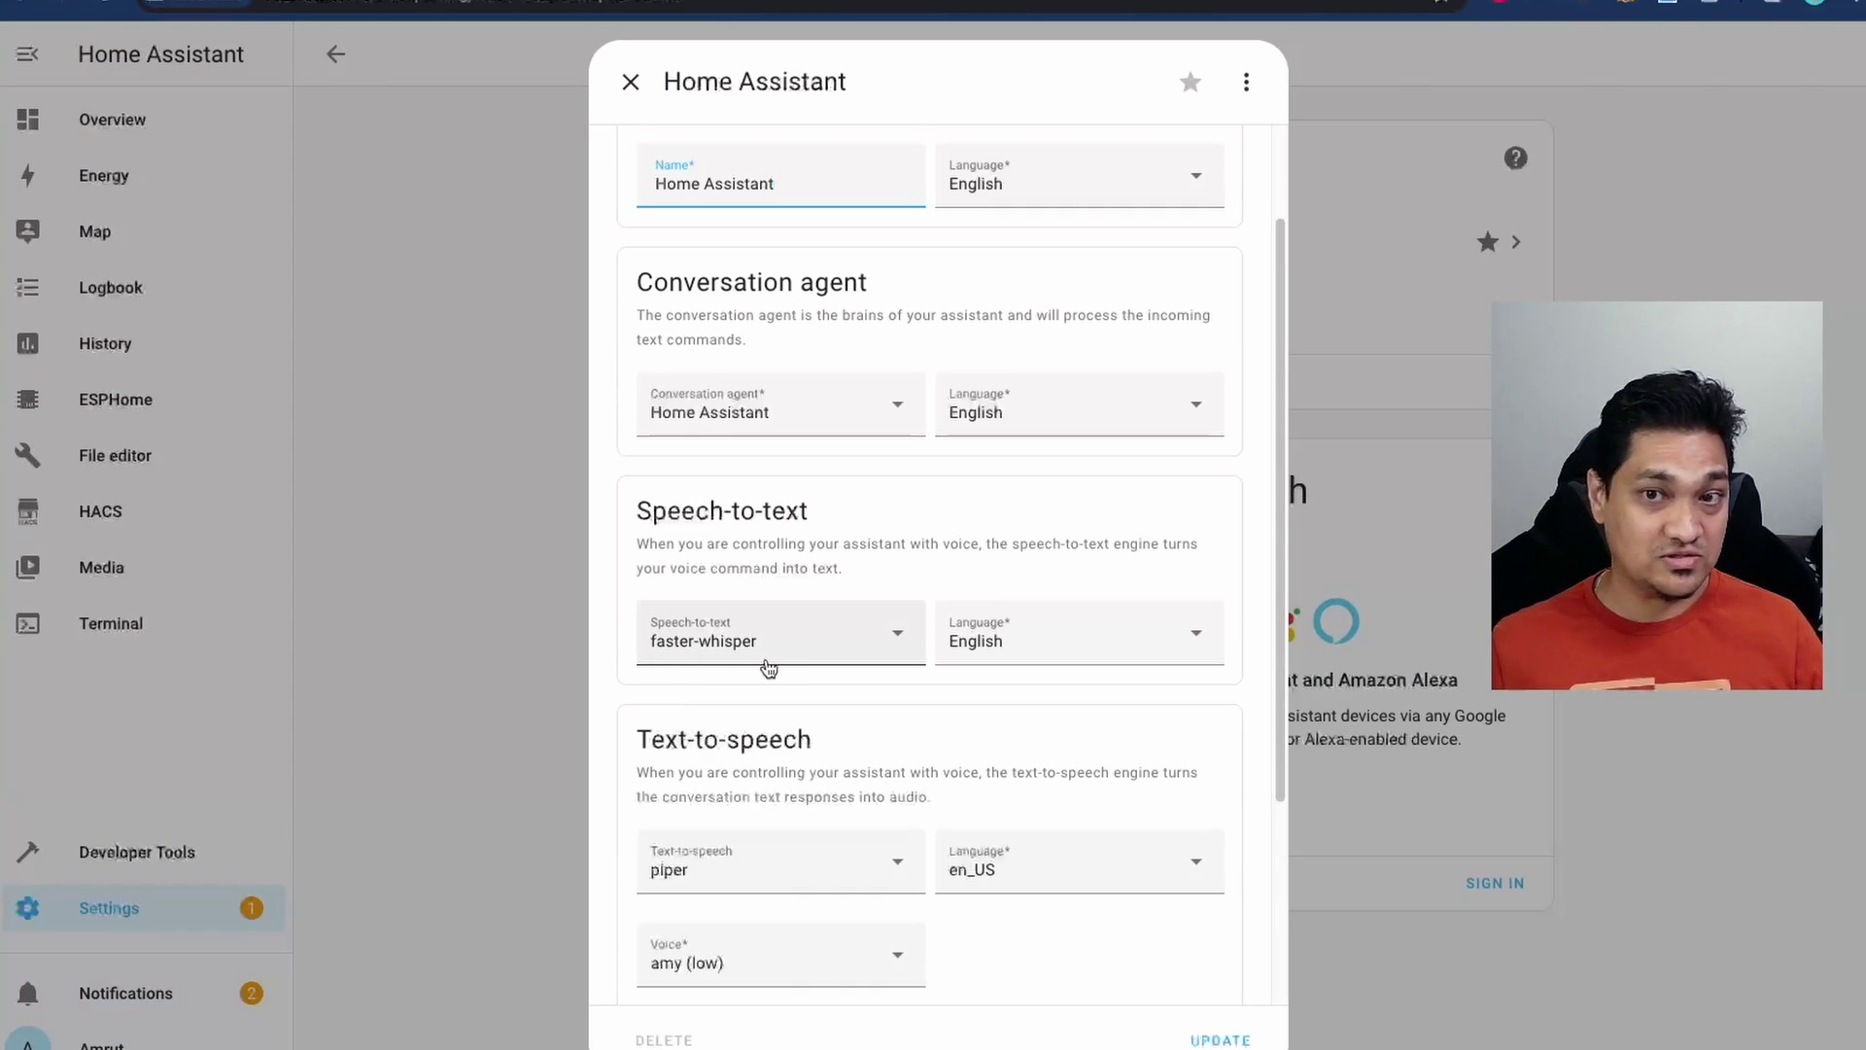
scroll(768, 667, down, 2)
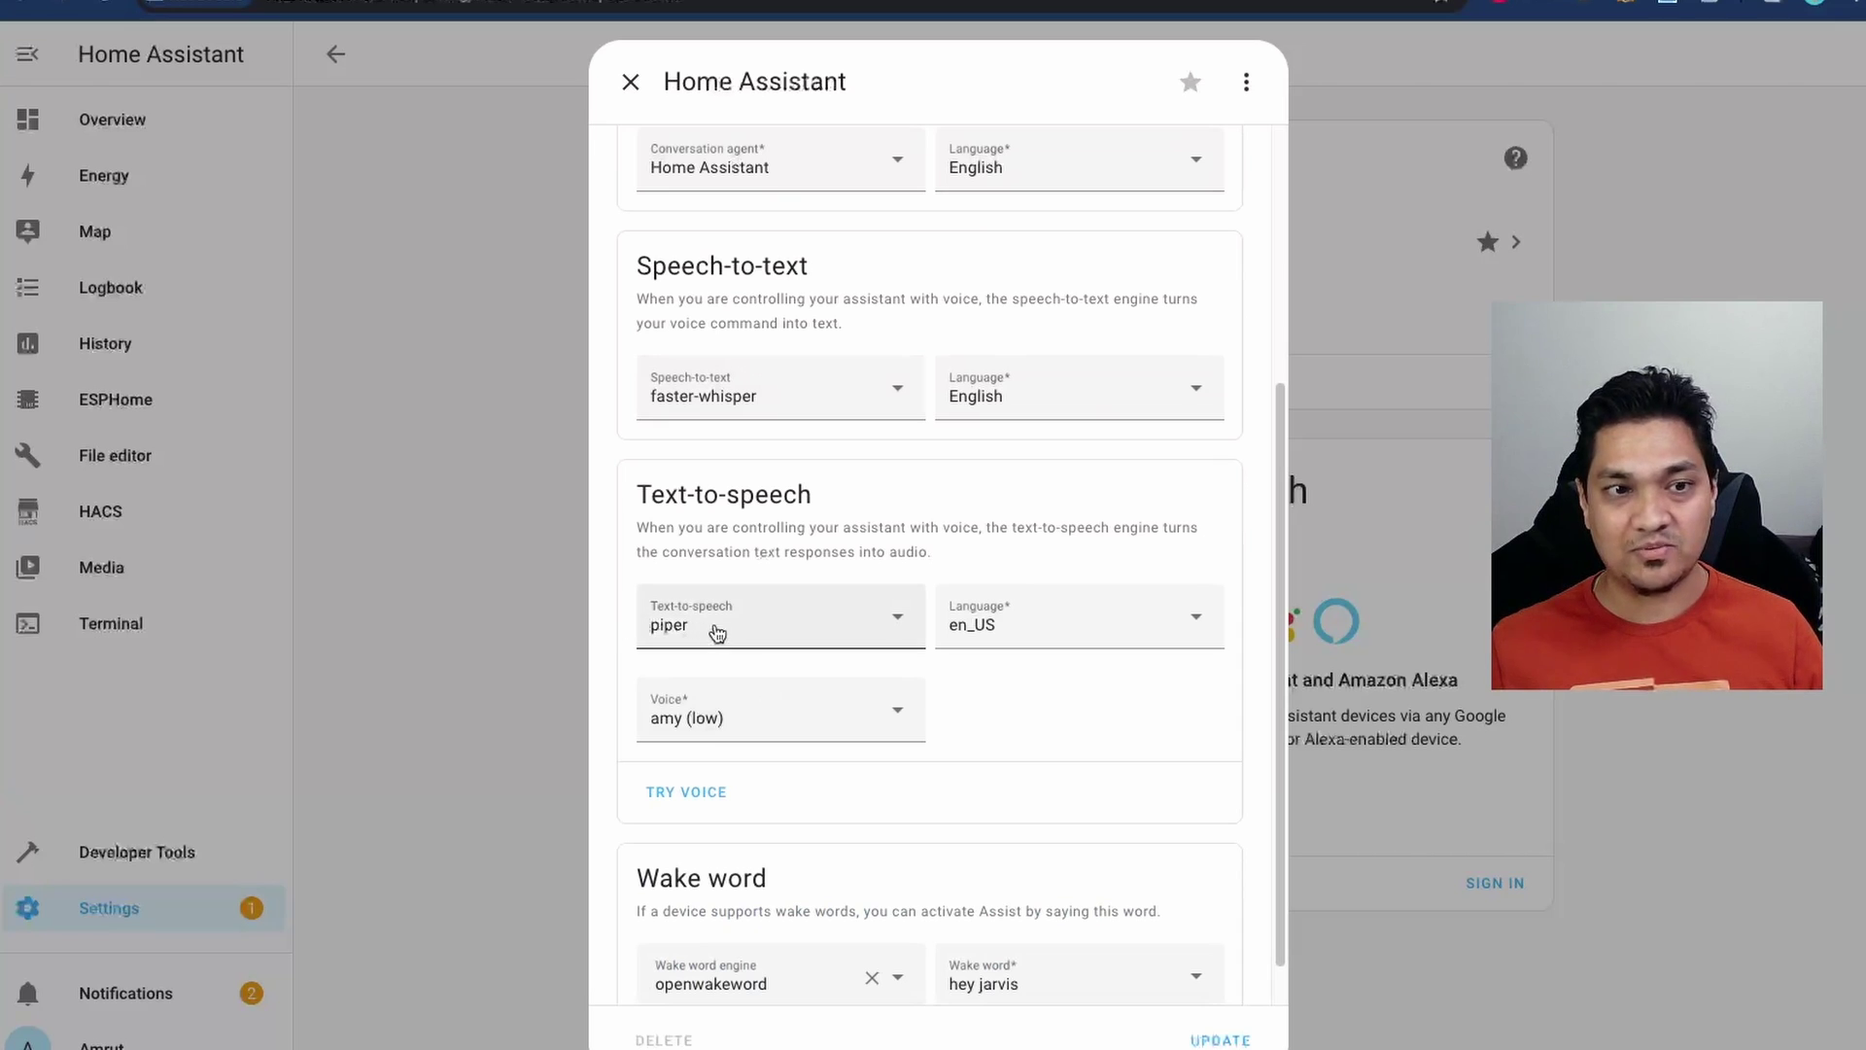
scroll(724, 627, down, 1)
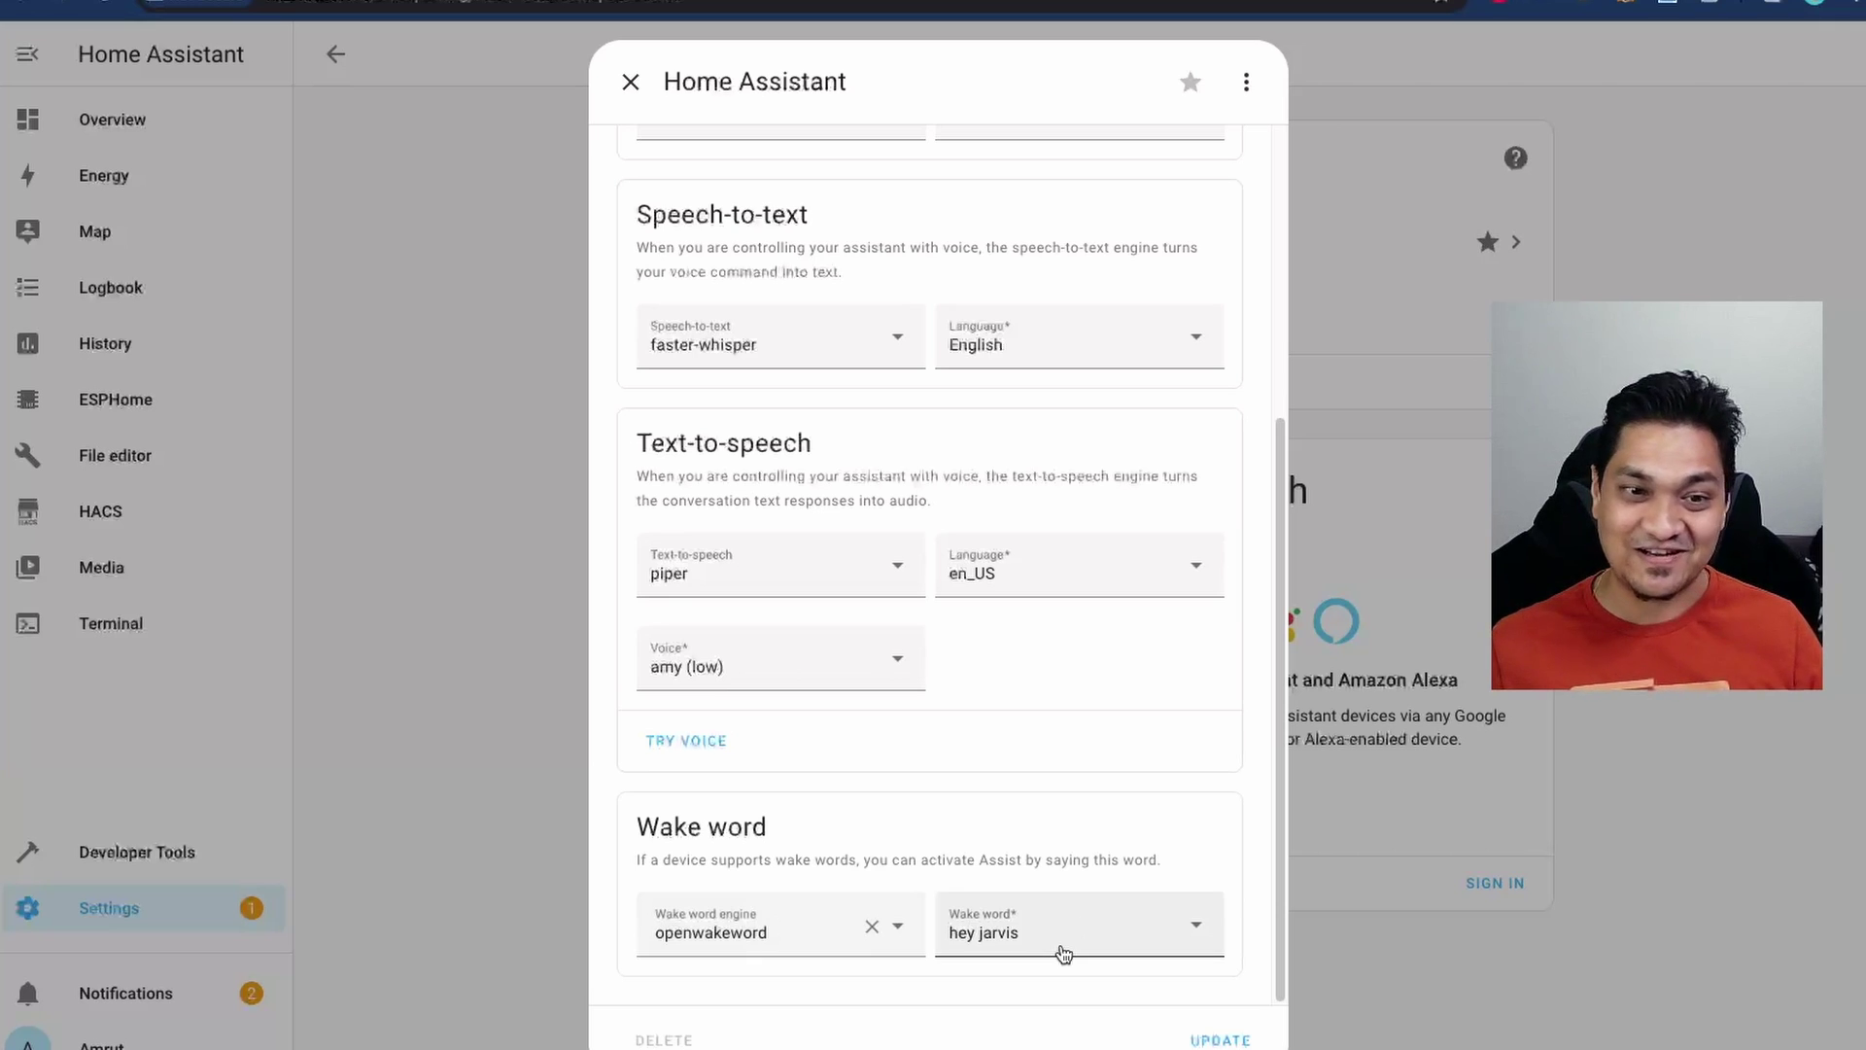
click(582, 62)
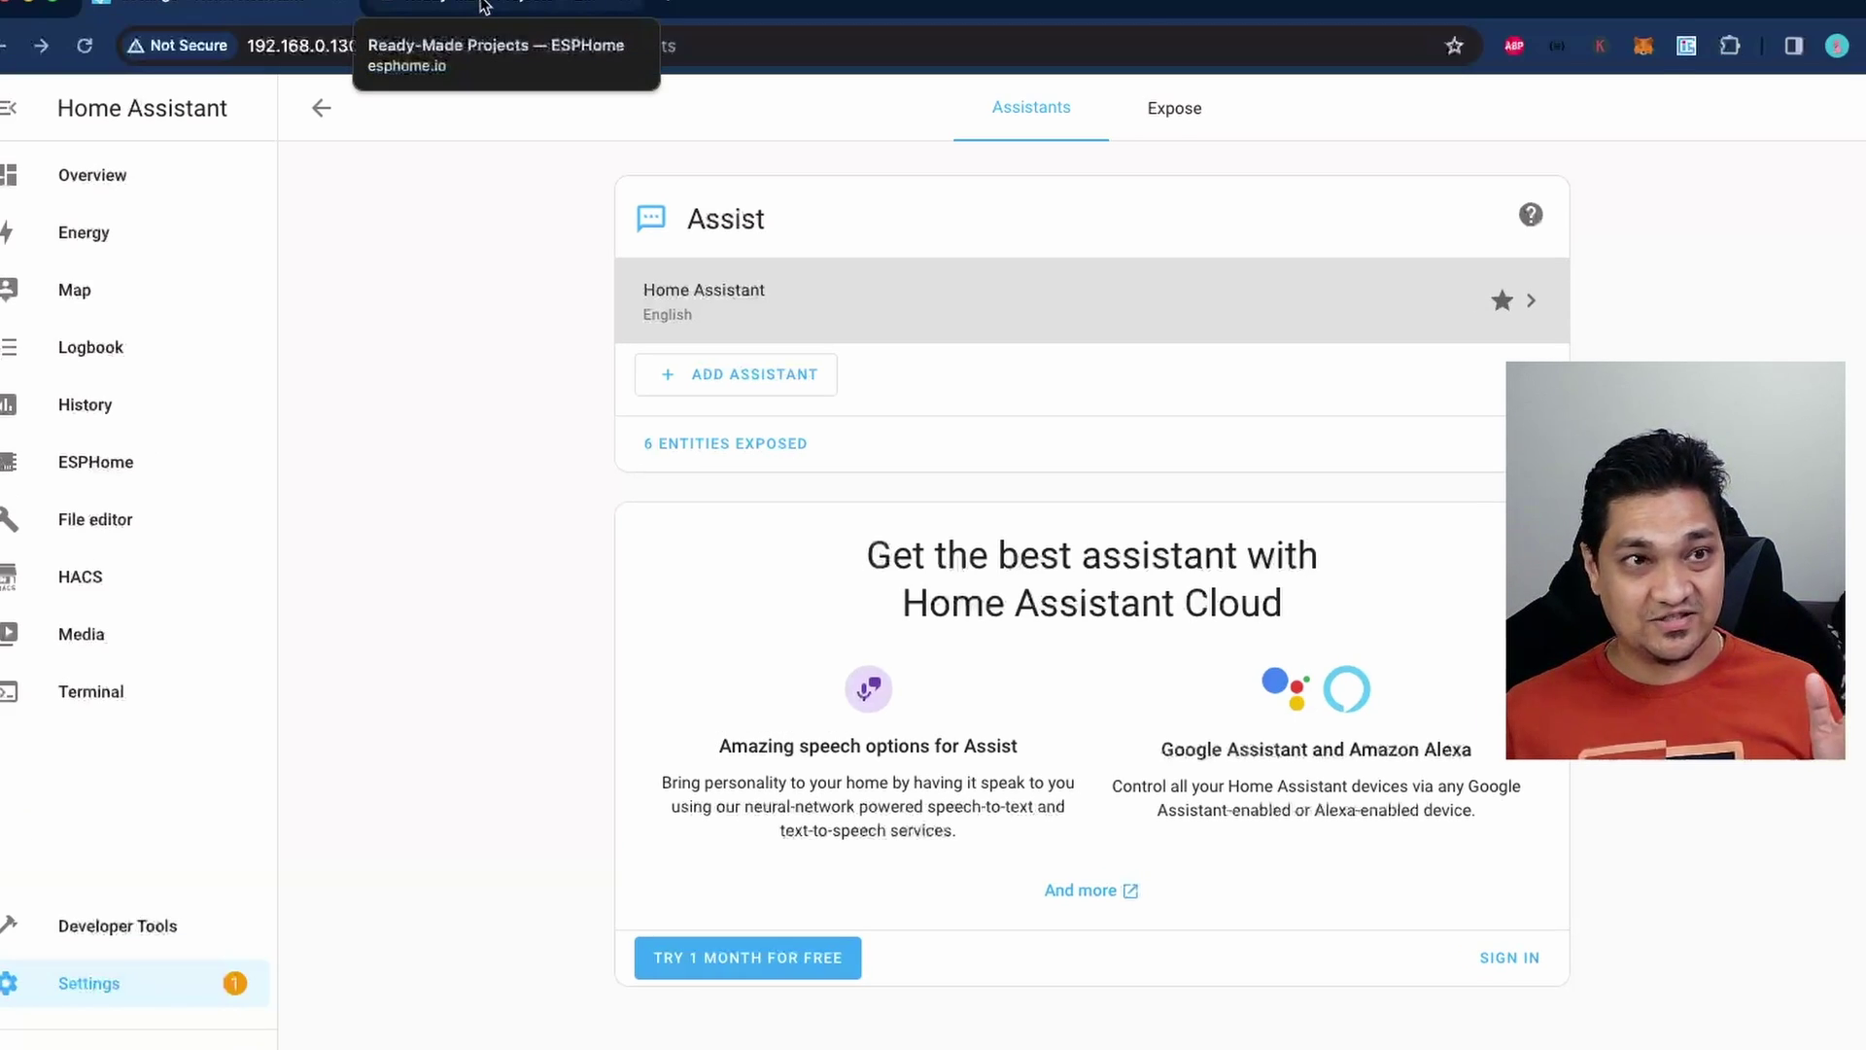
Switch to the ESPHome Ready-Made Projects tab and find the M5Stack voice assistant option.
click(483, 6)
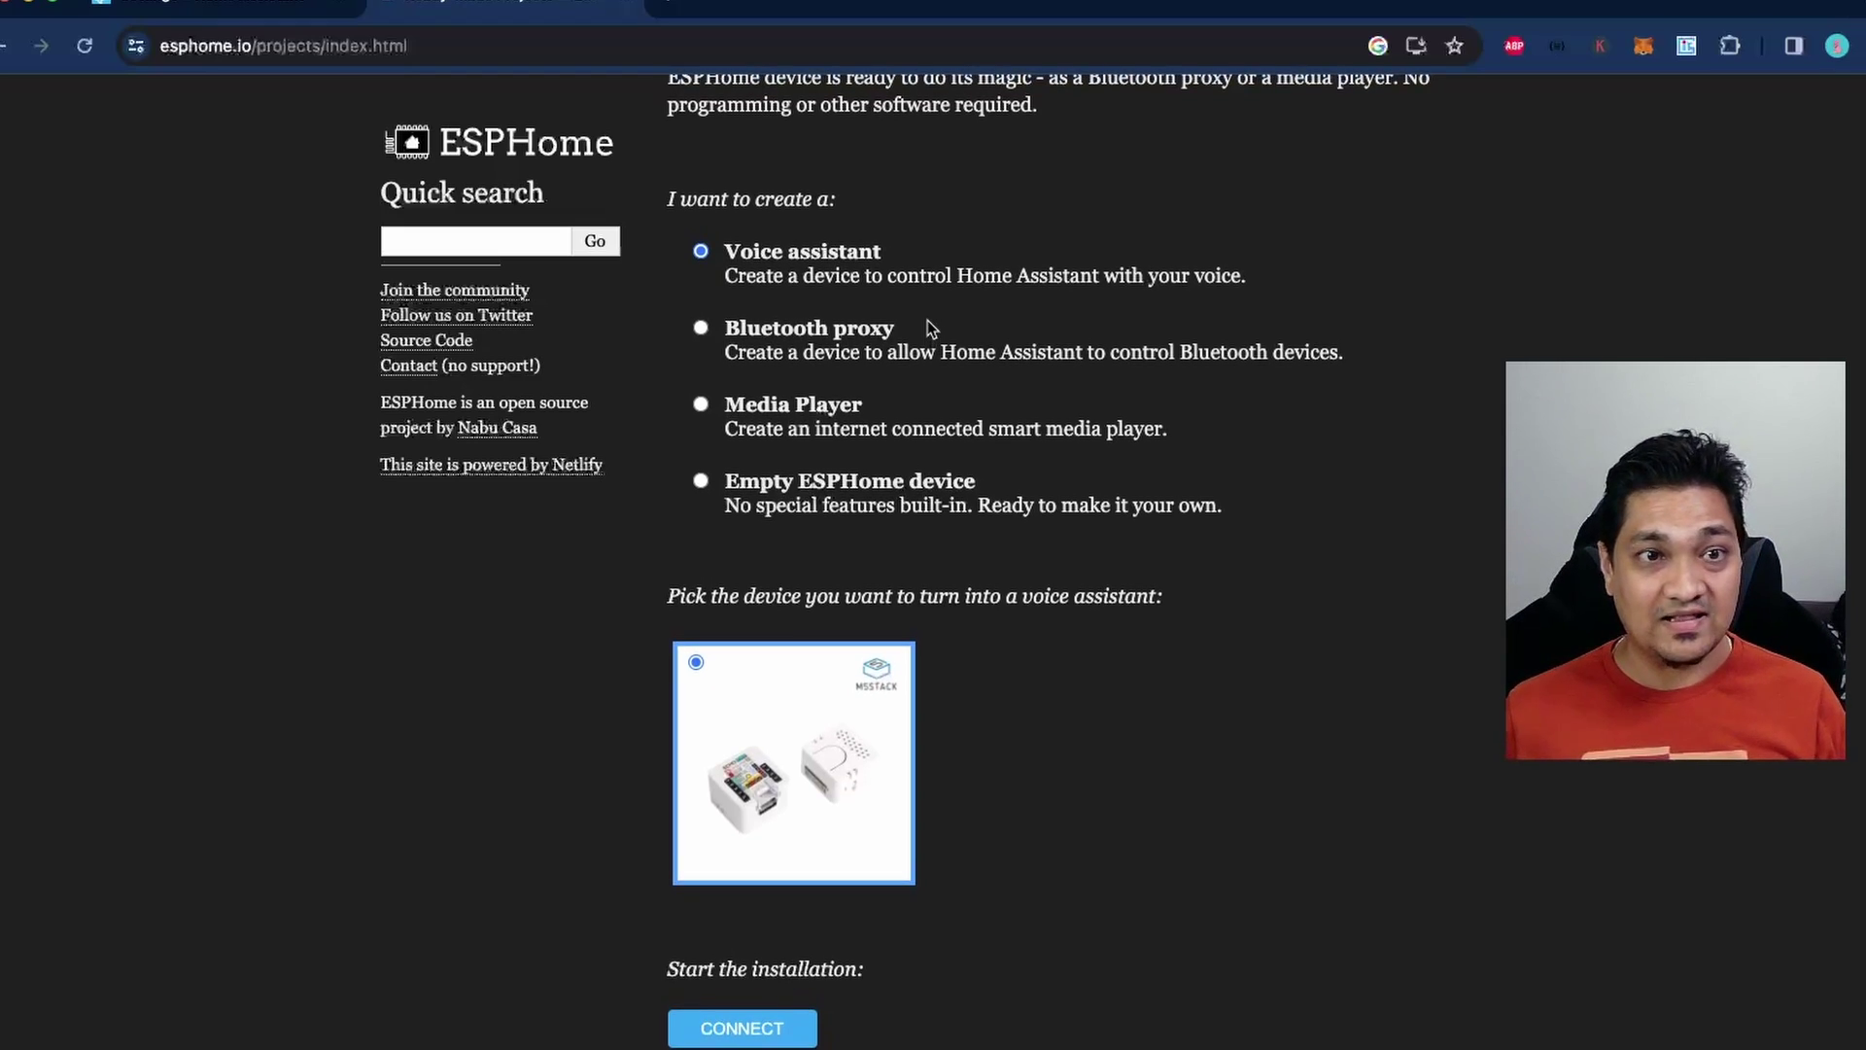
scroll(927, 323, up, 2)
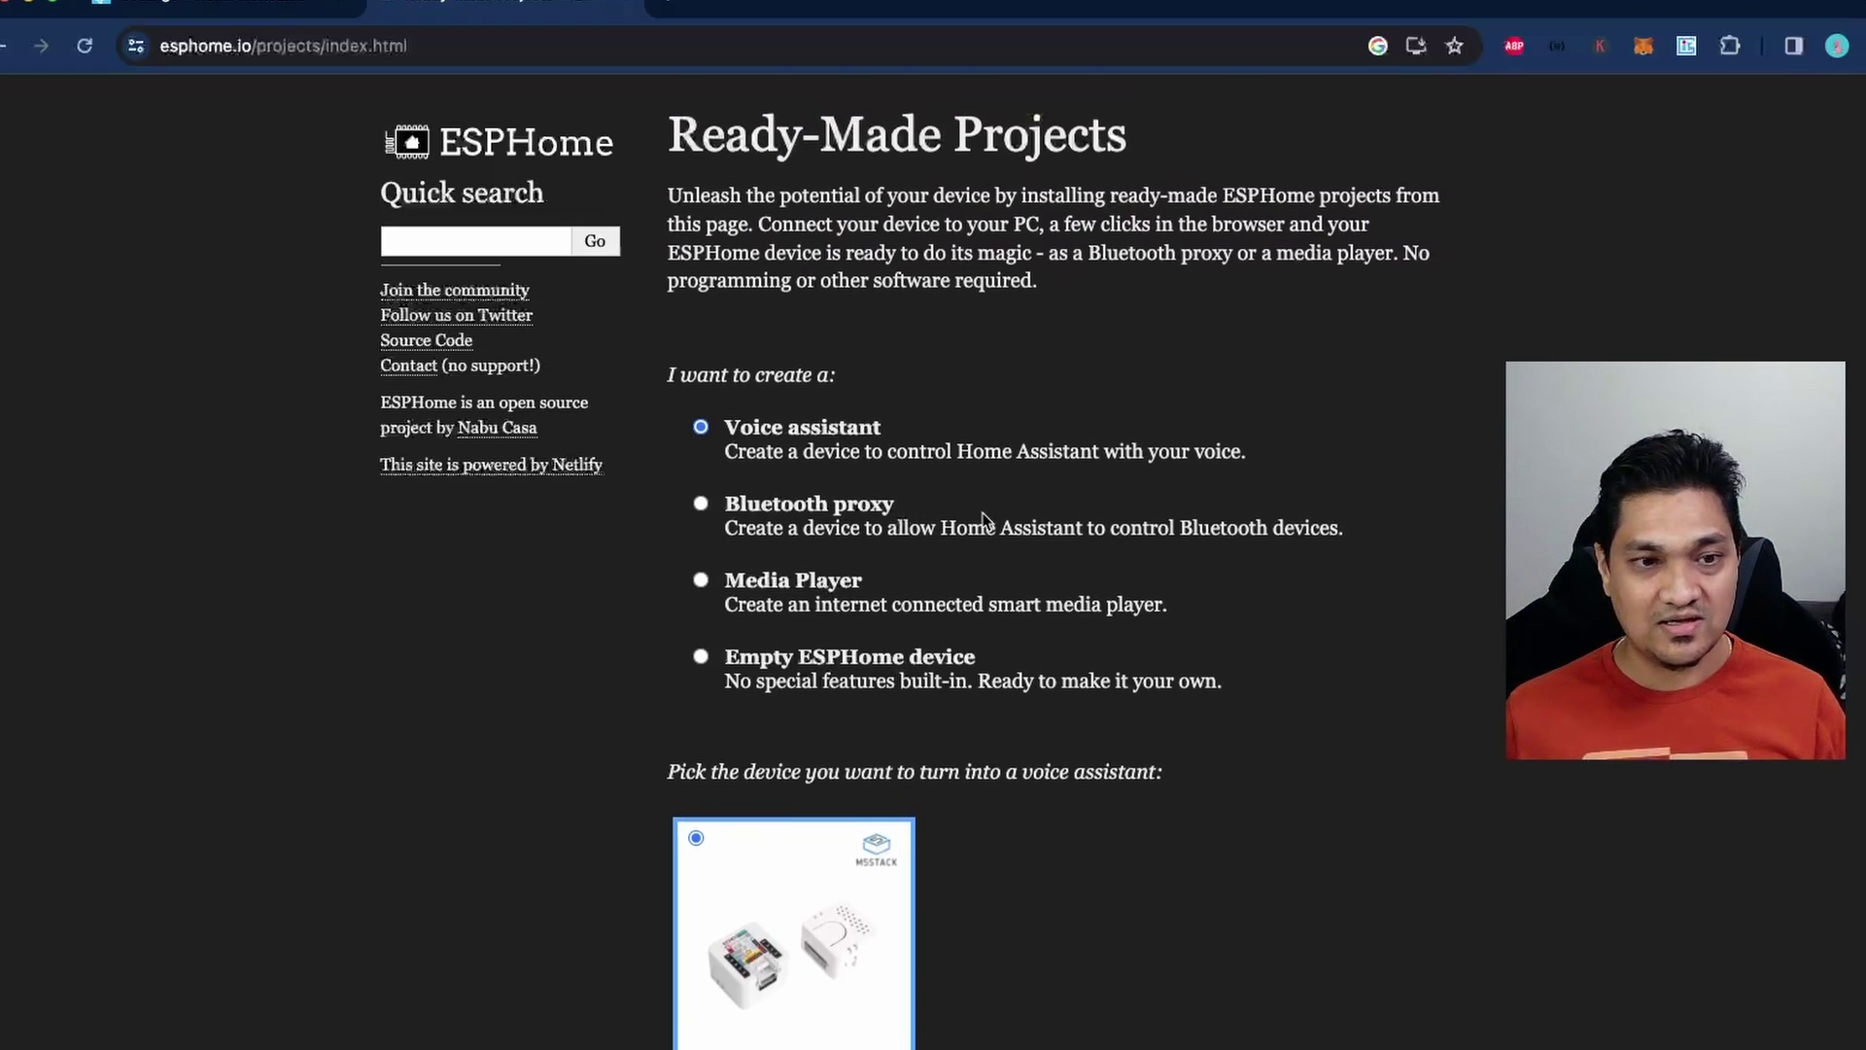
scroll(856, 583, down, 2)
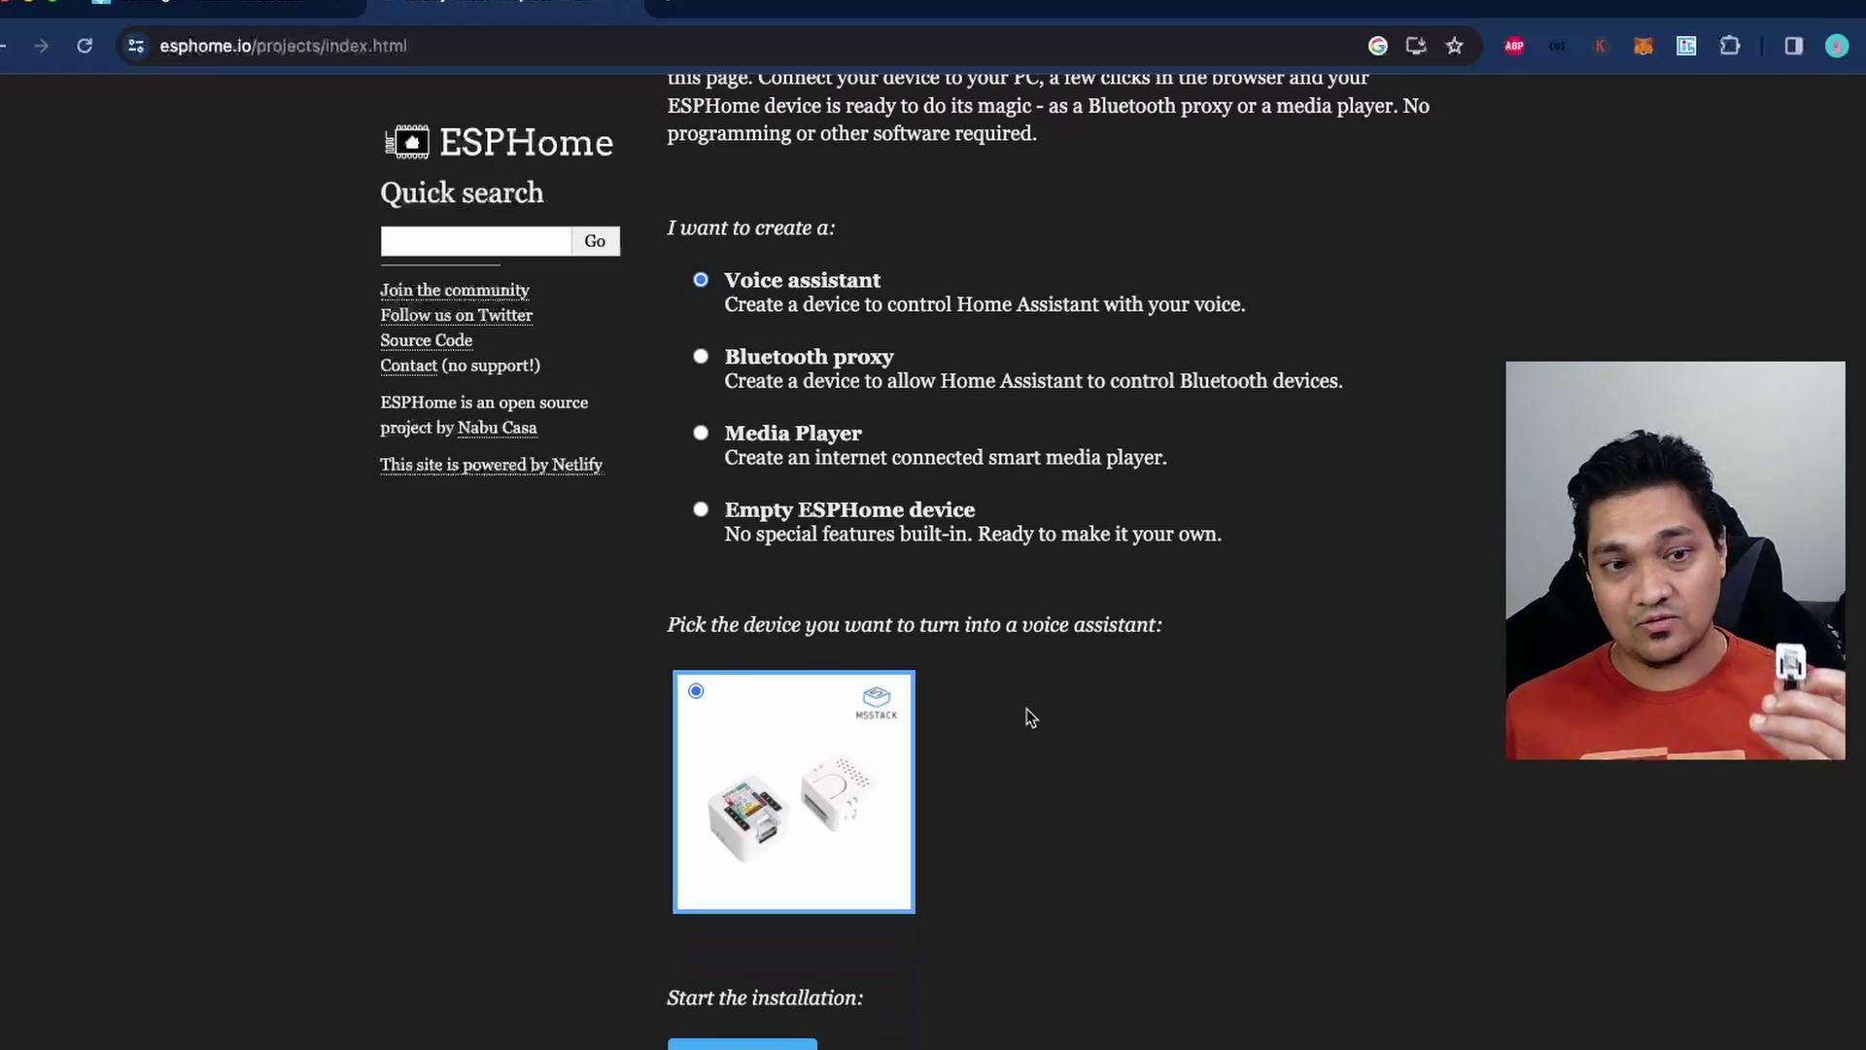
Connect the M5stack over its serial port and install the Voice Assistant 2023.10.1 firmware.
click(743, 1045)
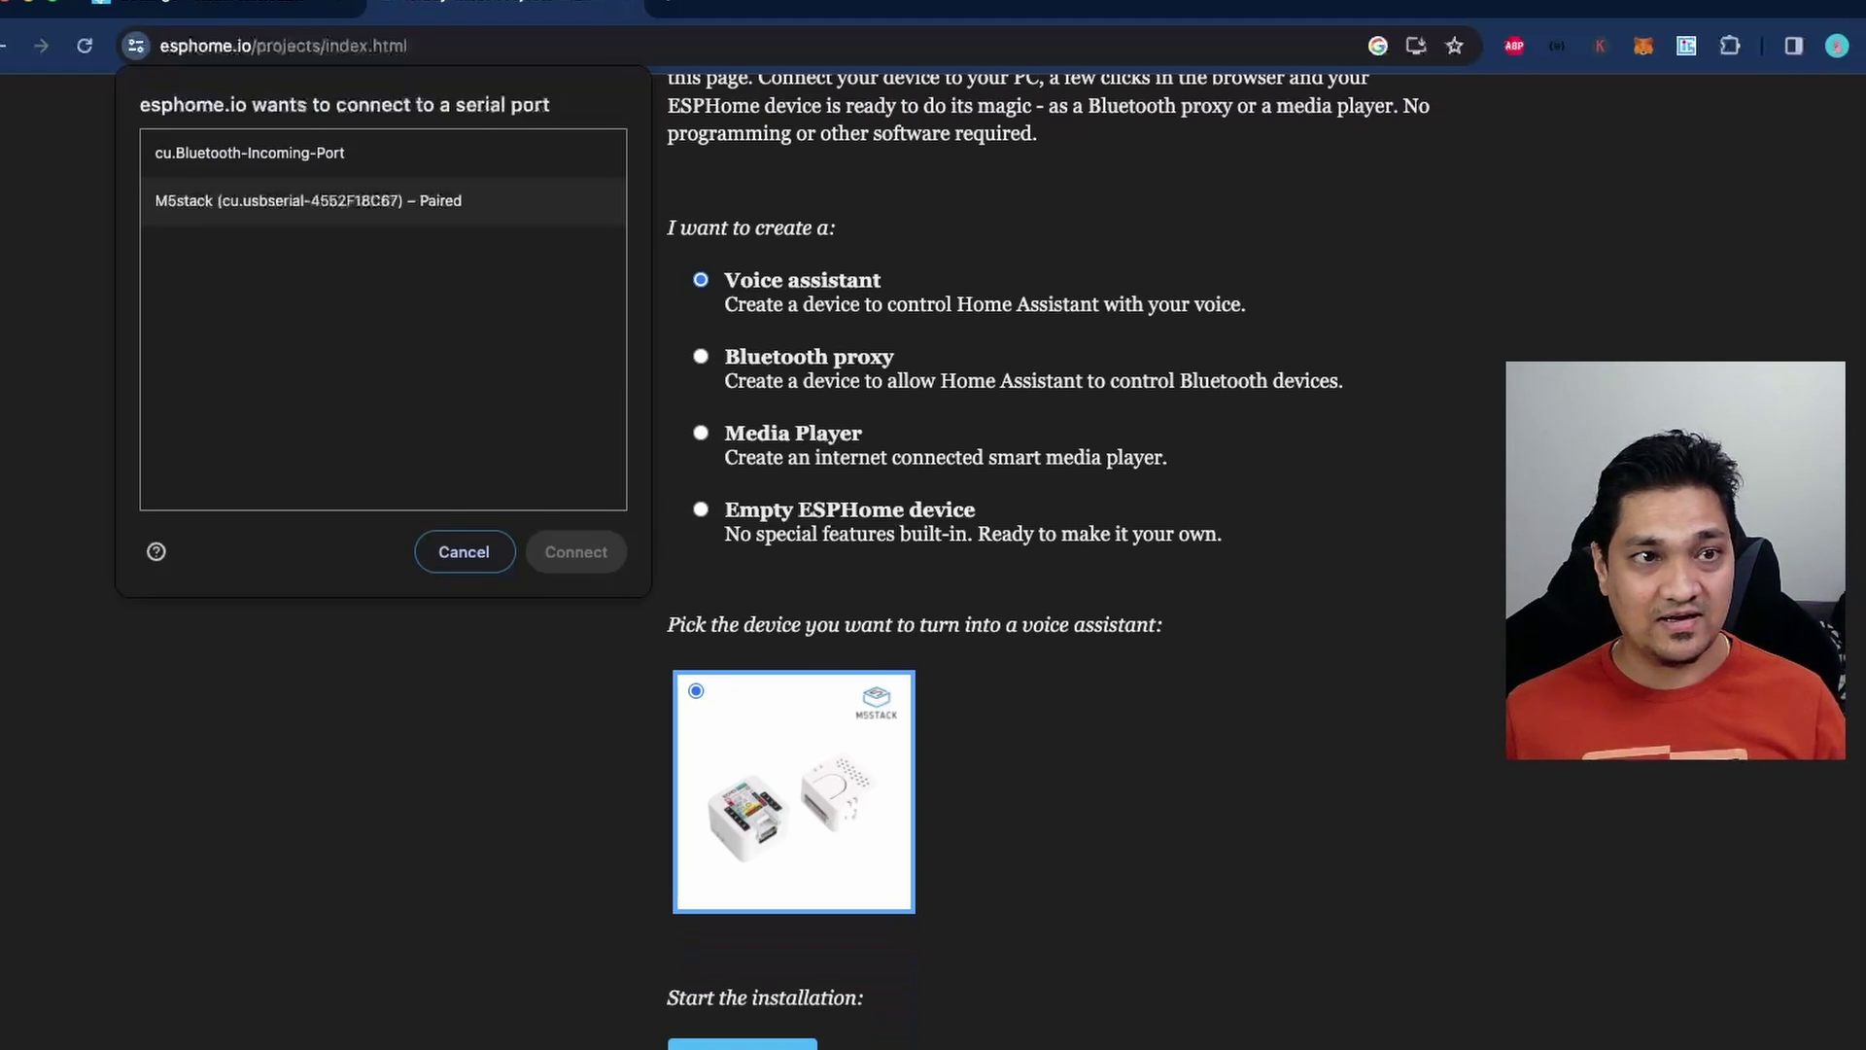
click(300, 199)
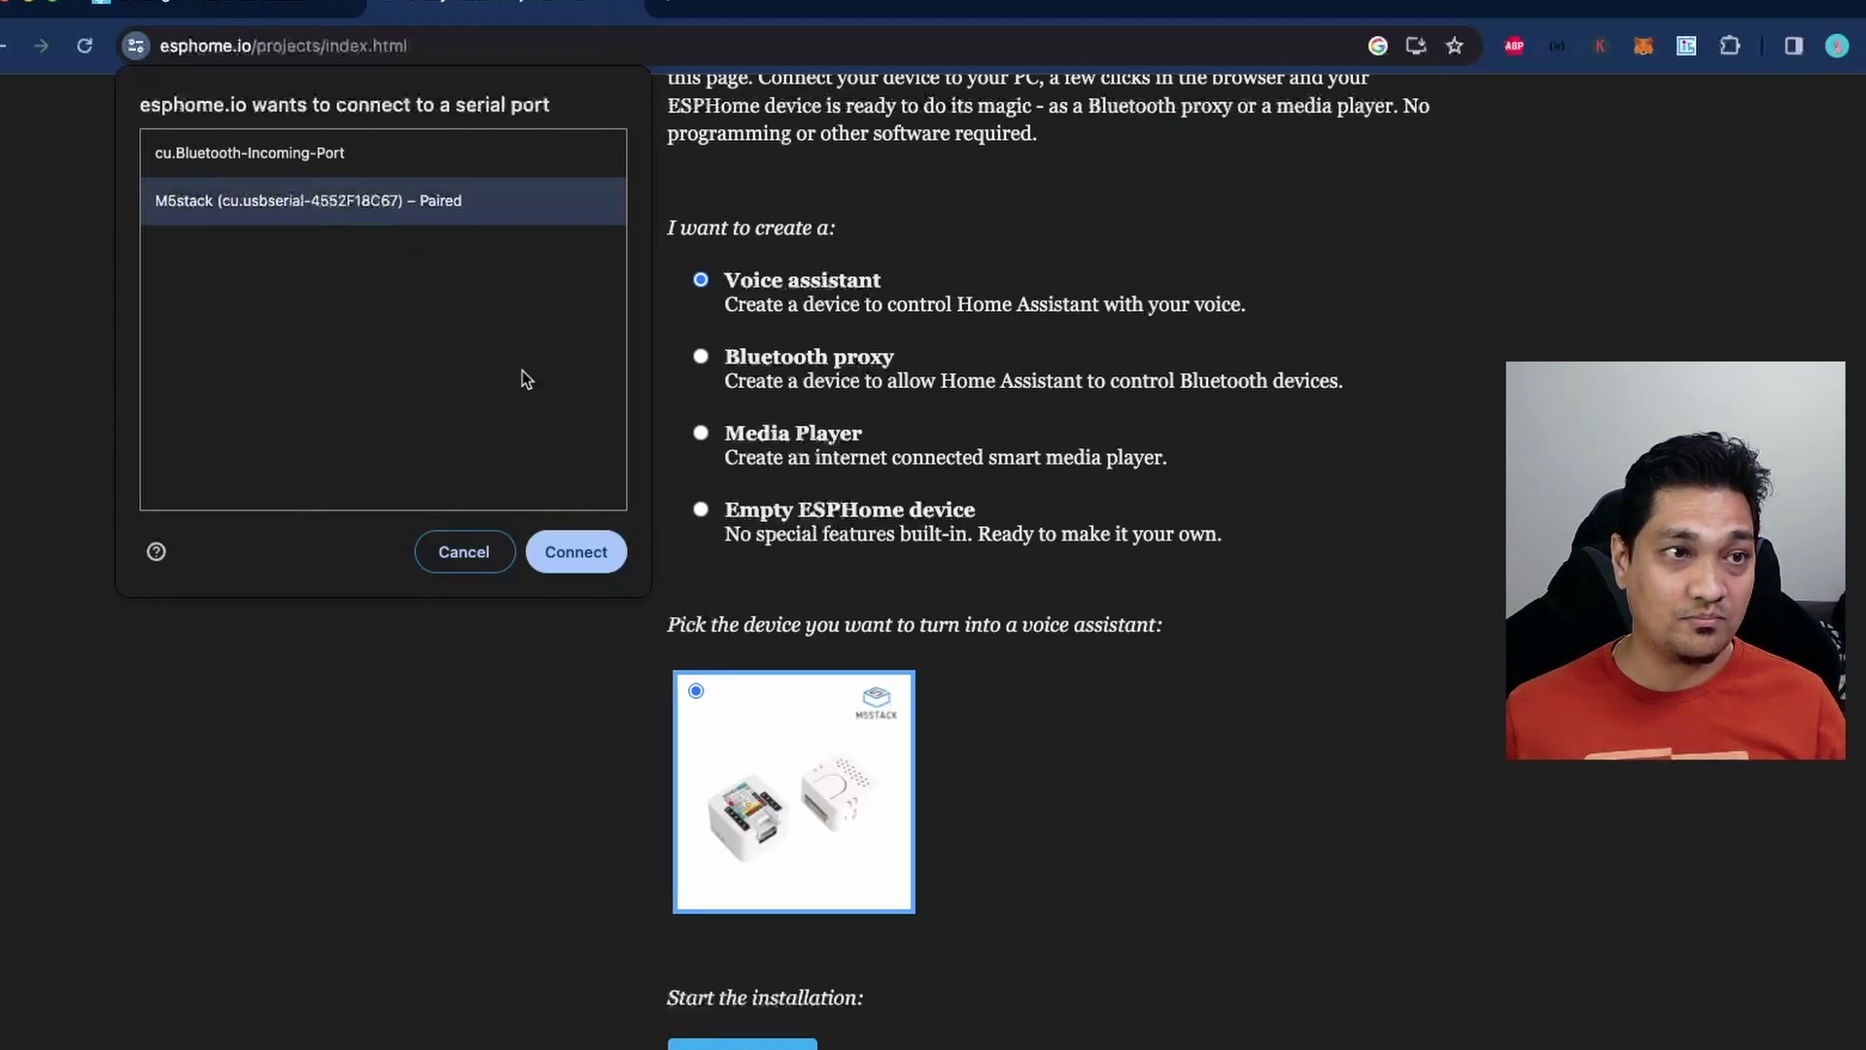
click(576, 552)
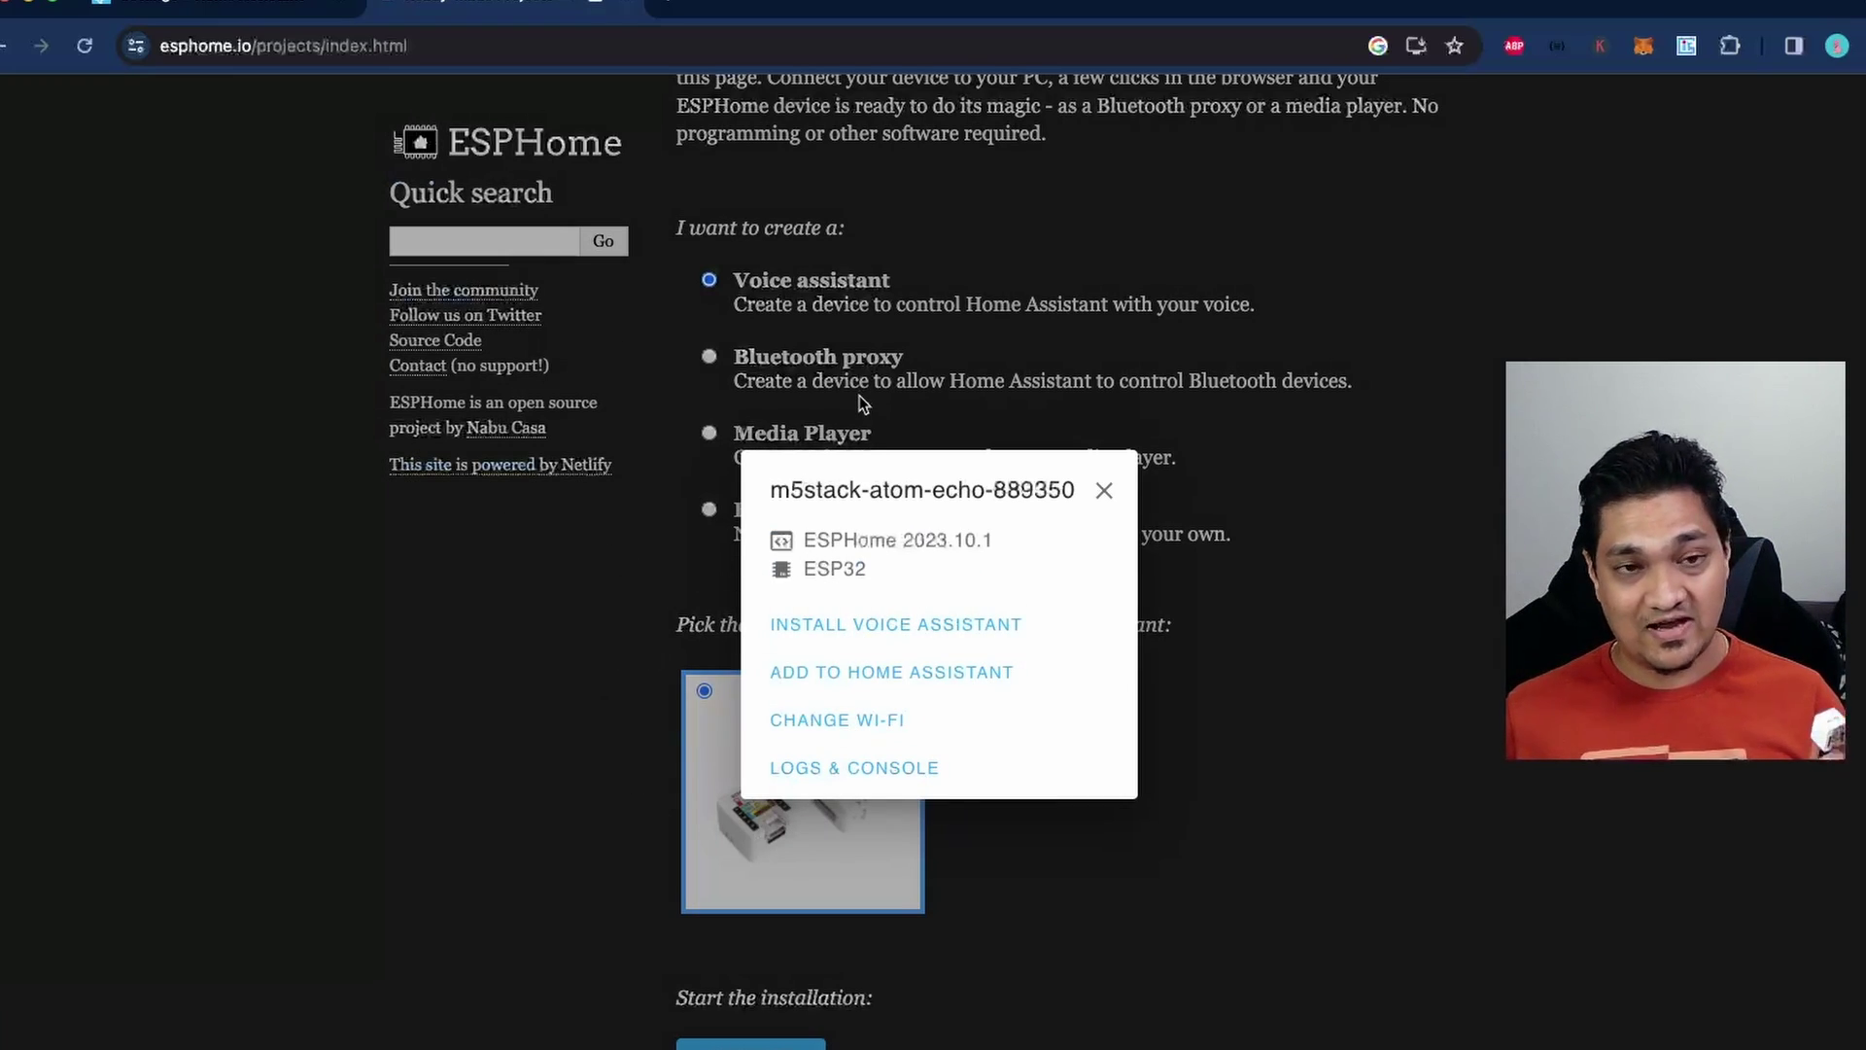
click(841, 632)
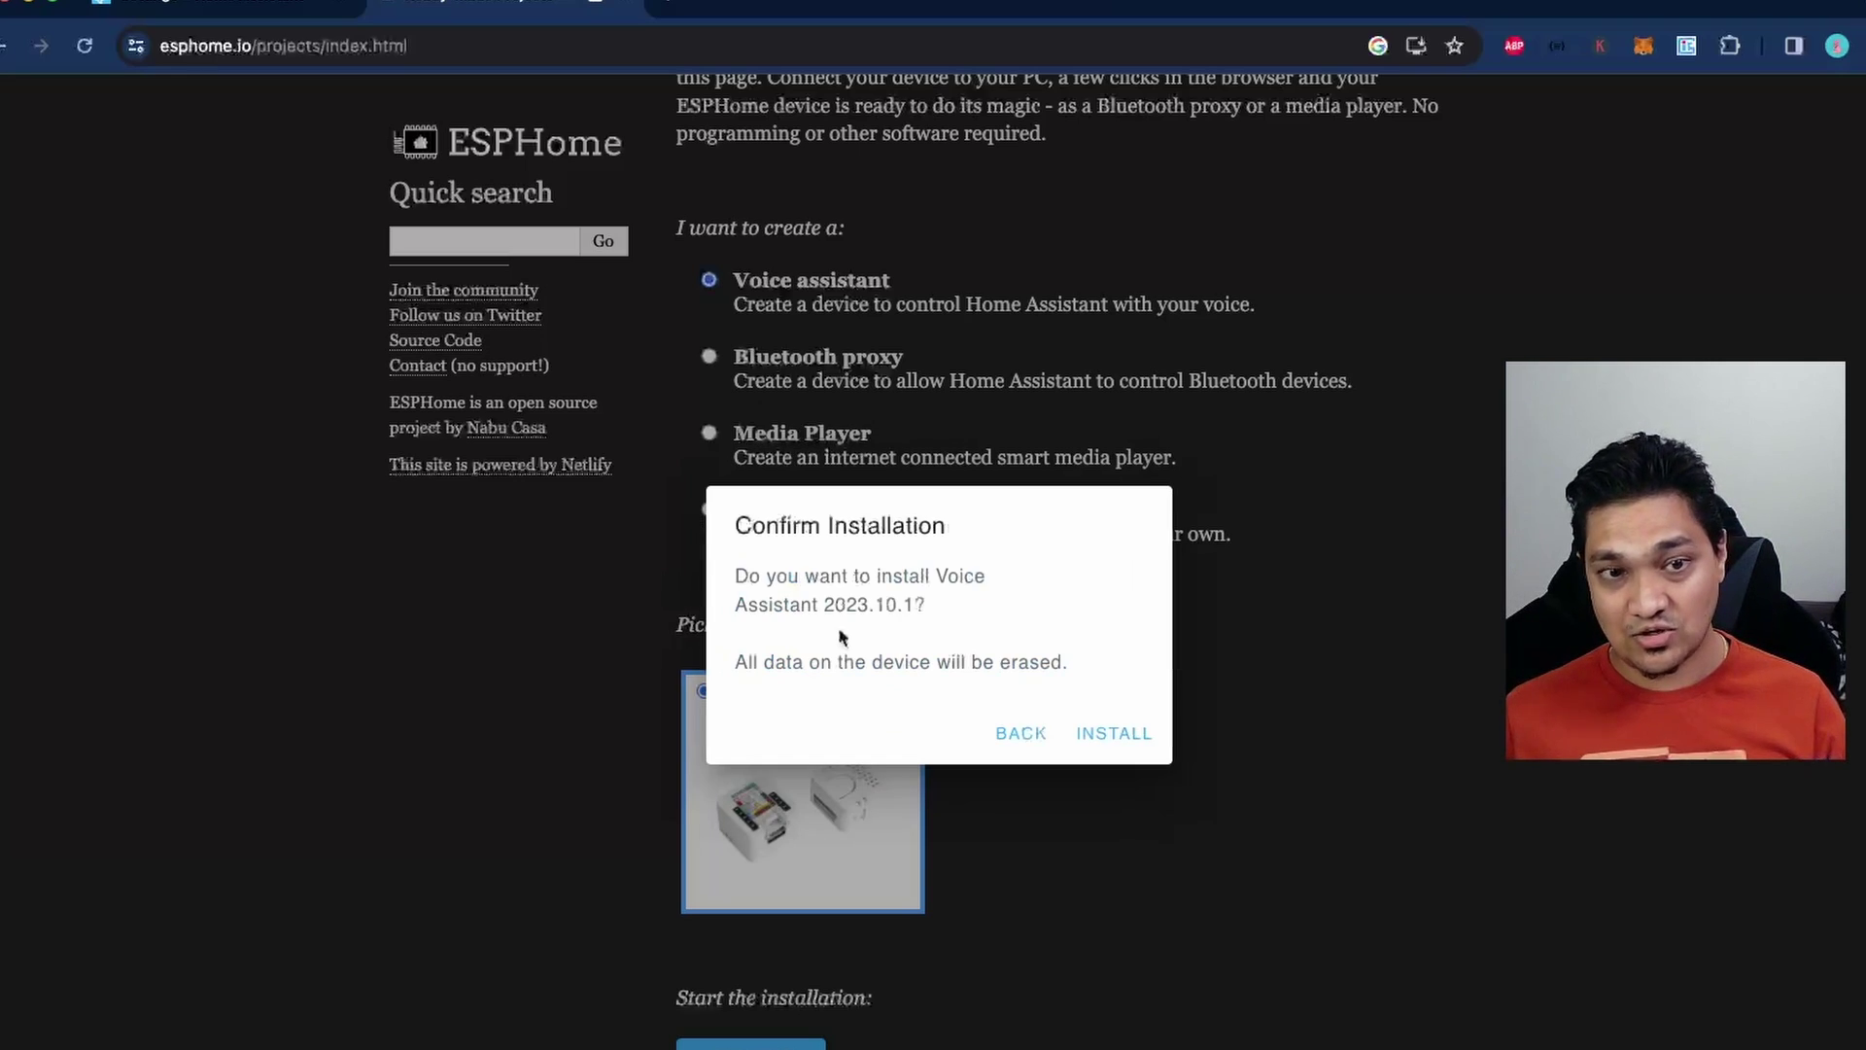
click(1102, 745)
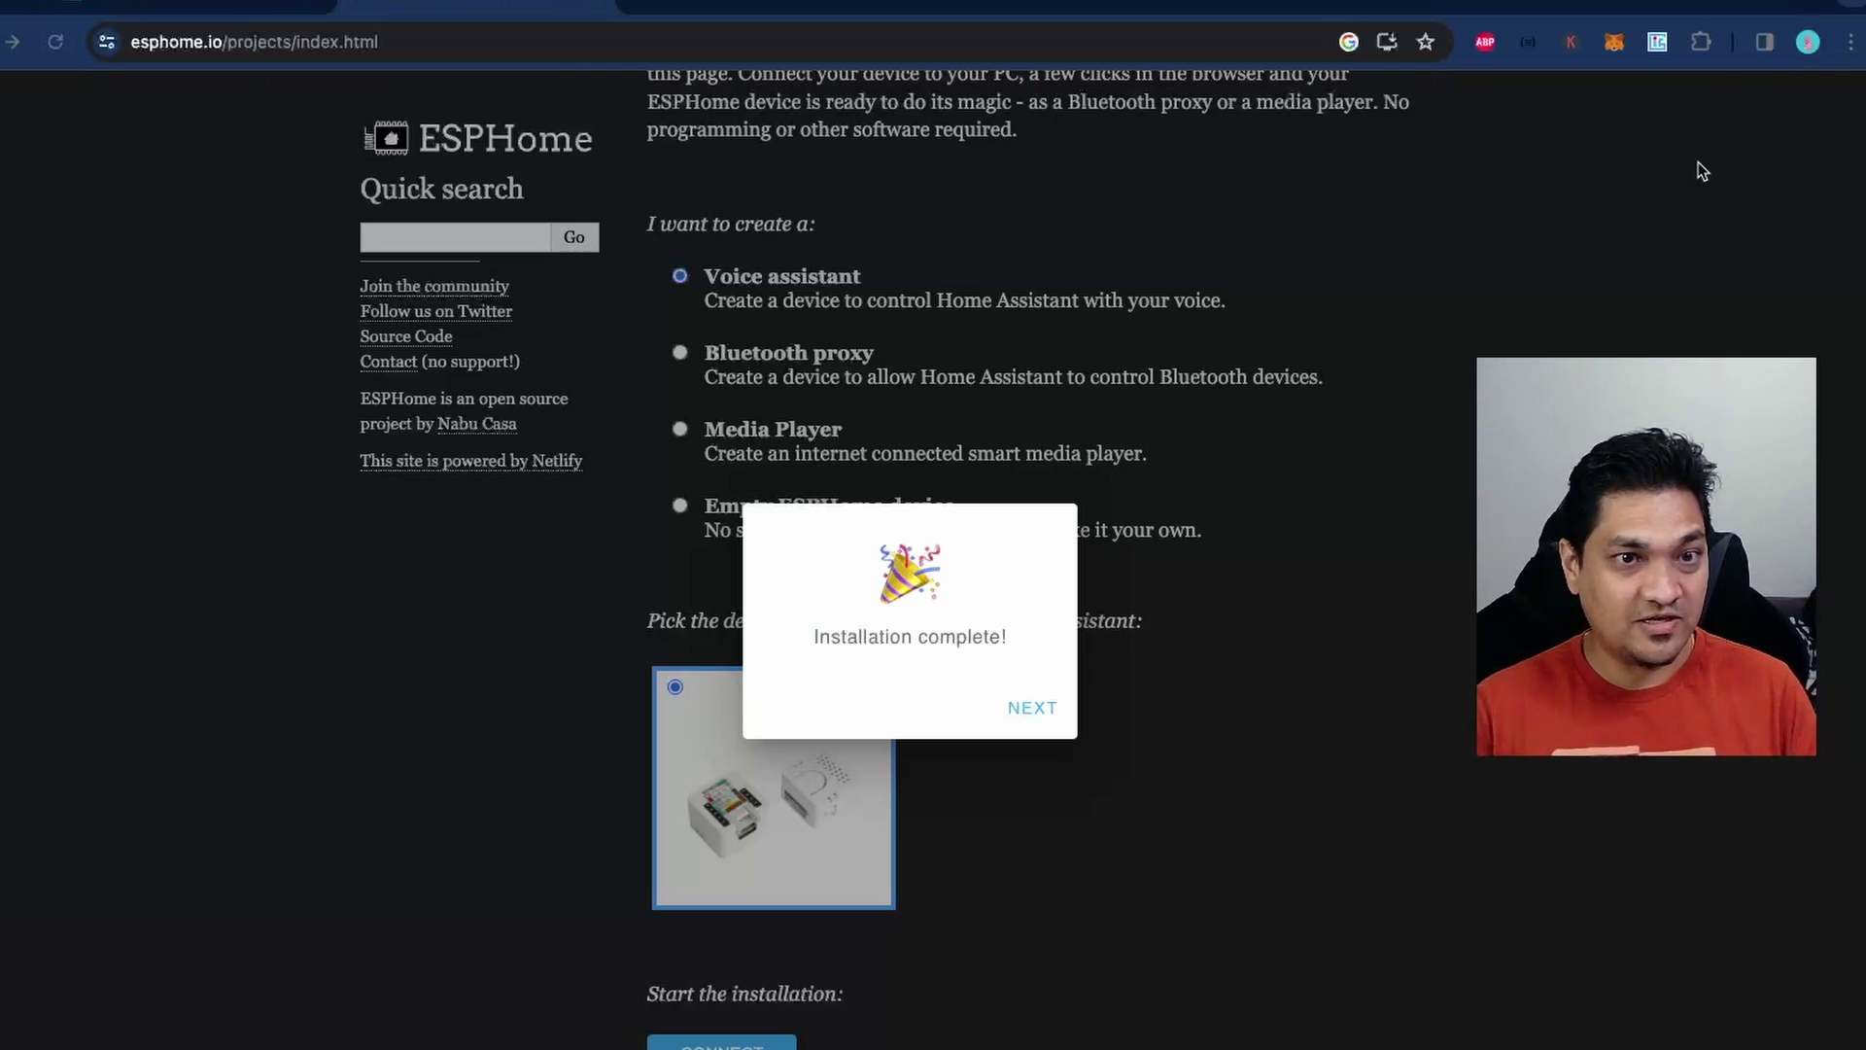
Join the M5Stack to the chosen Wi-Fi network and begin adding it to Home Assistant.
click(1032, 707)
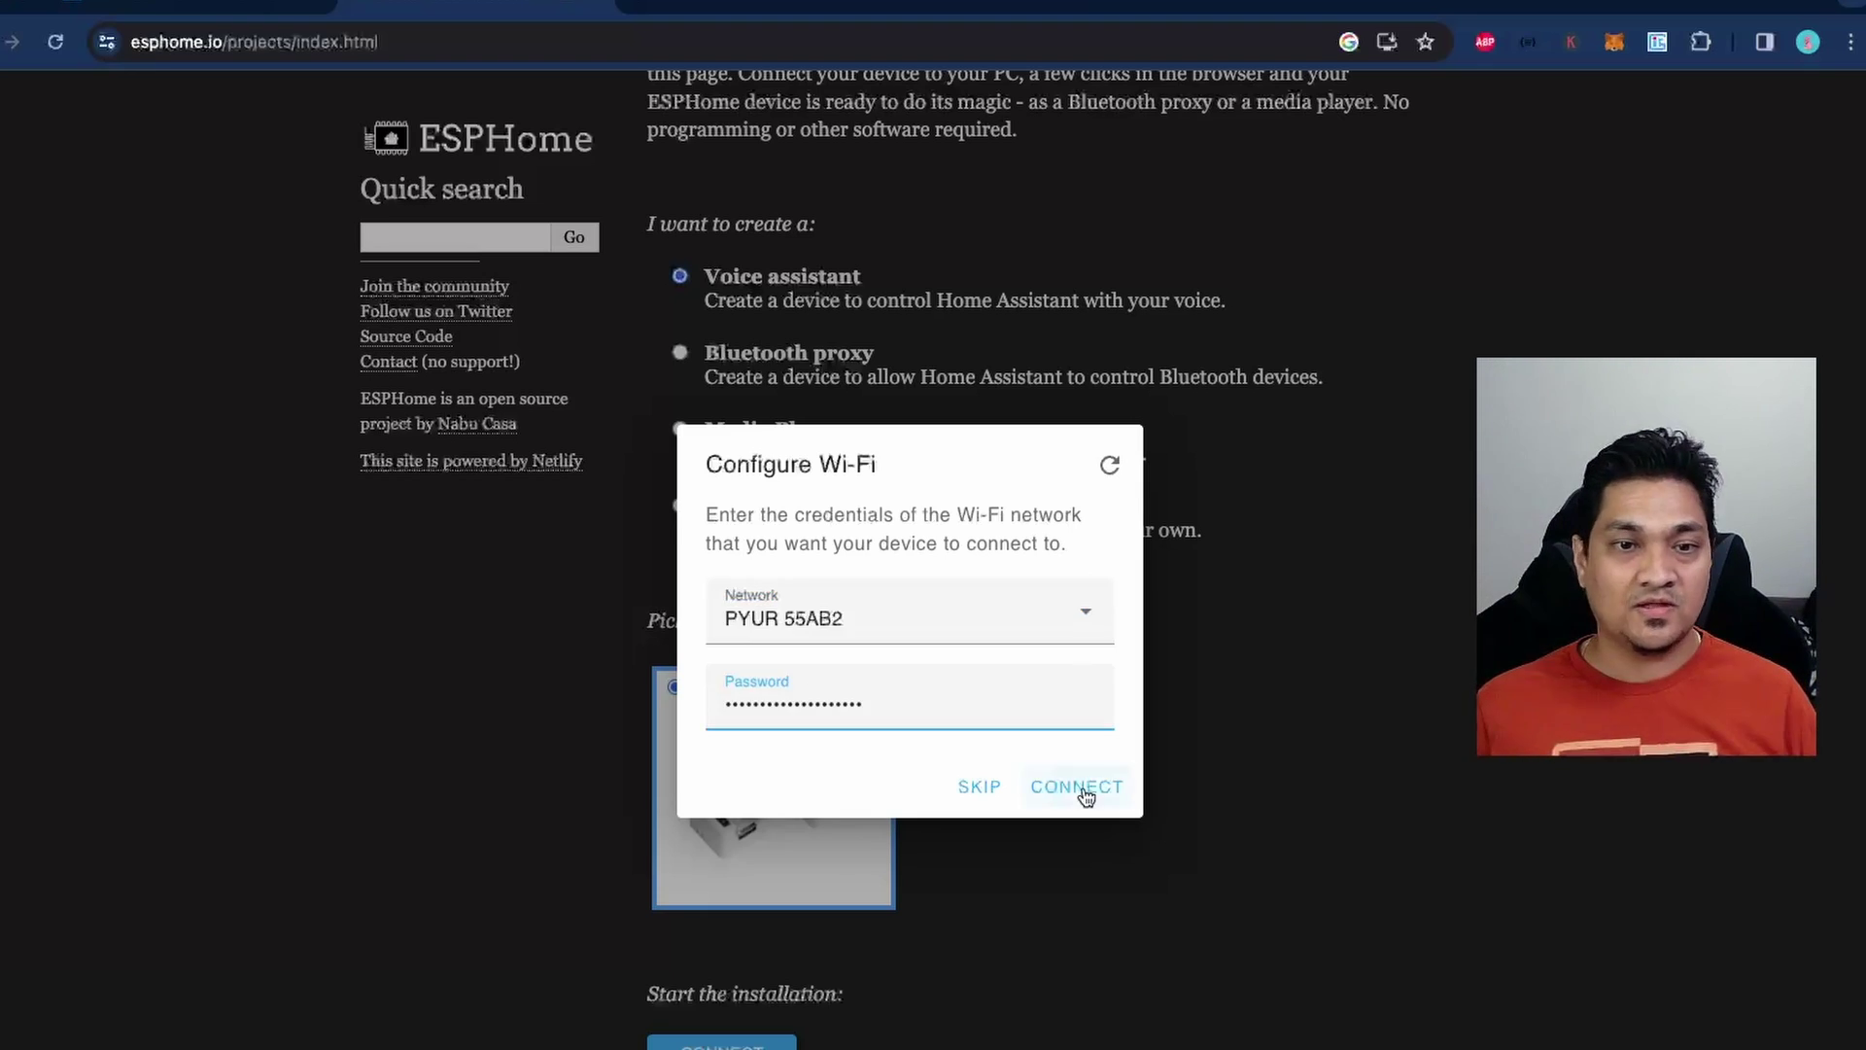
click(1077, 787)
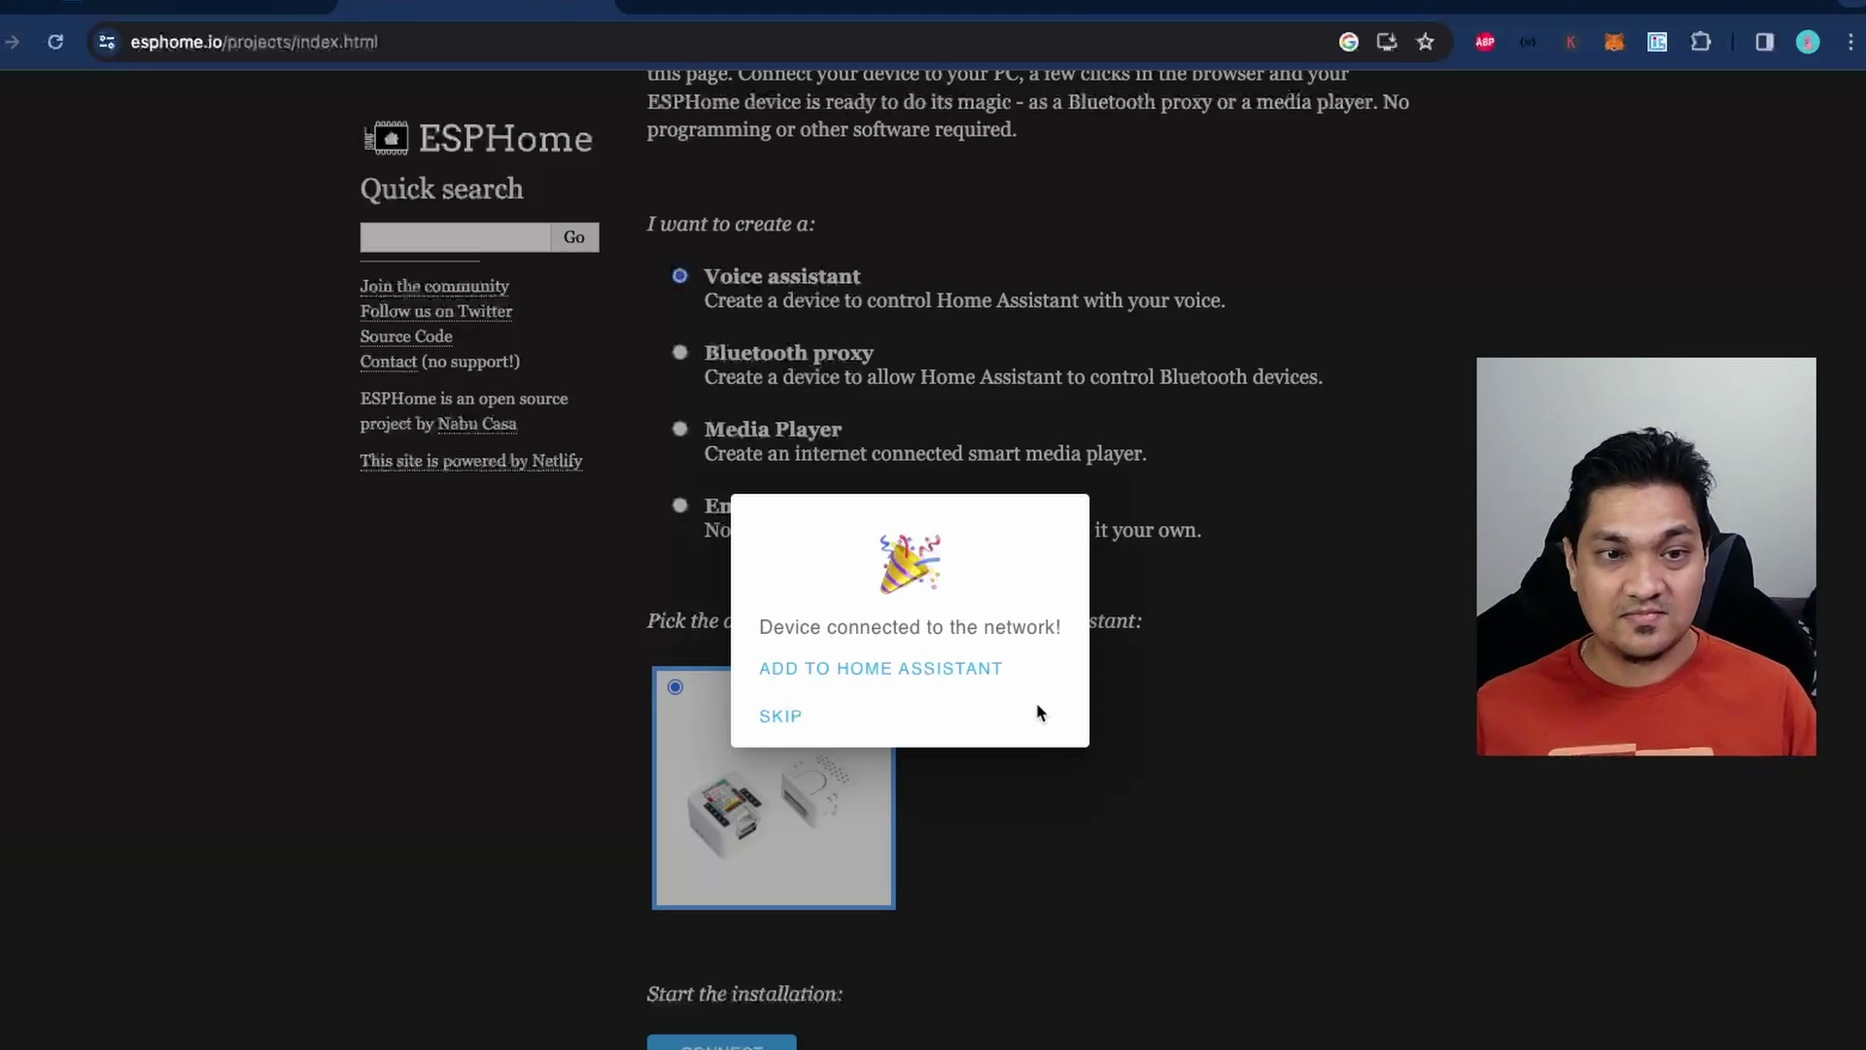
click(902, 668)
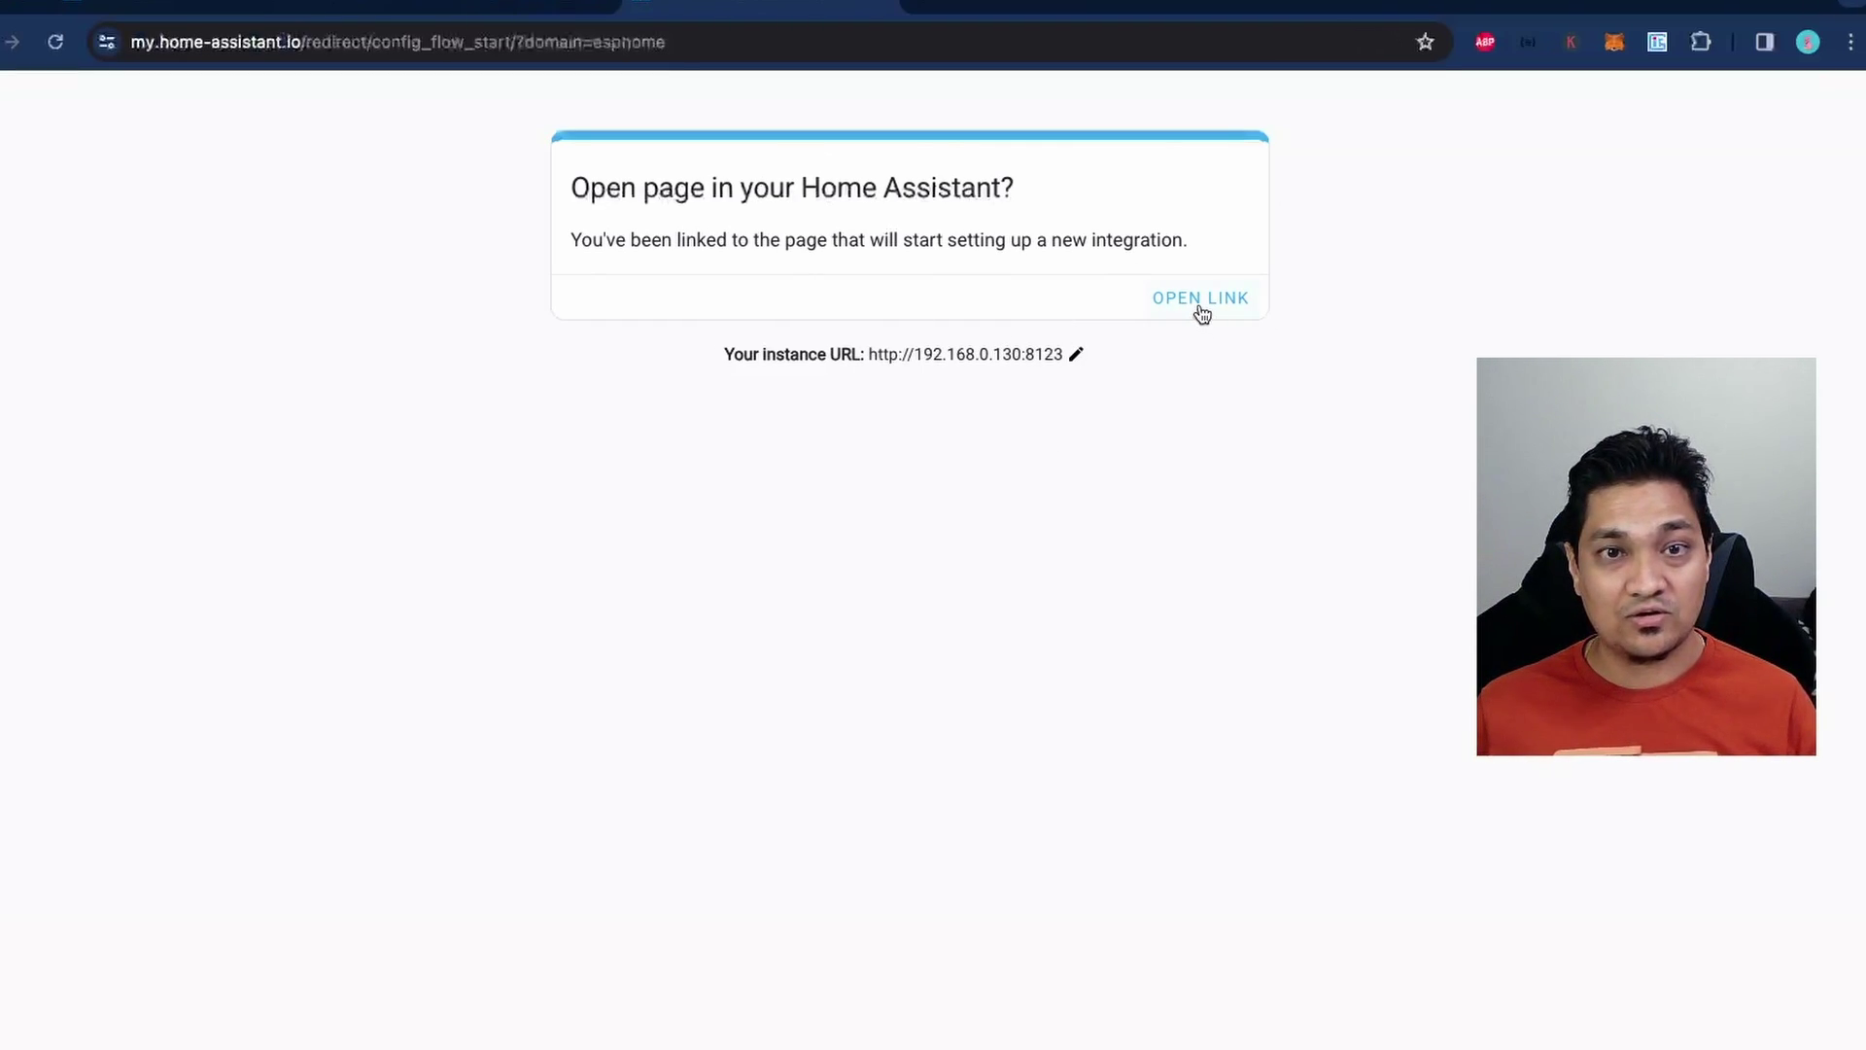
Set up the ESPHome integration in Home Assistant with the M5Stack Atom Echo 889350 device.
drag(882, 354, 1026, 352)
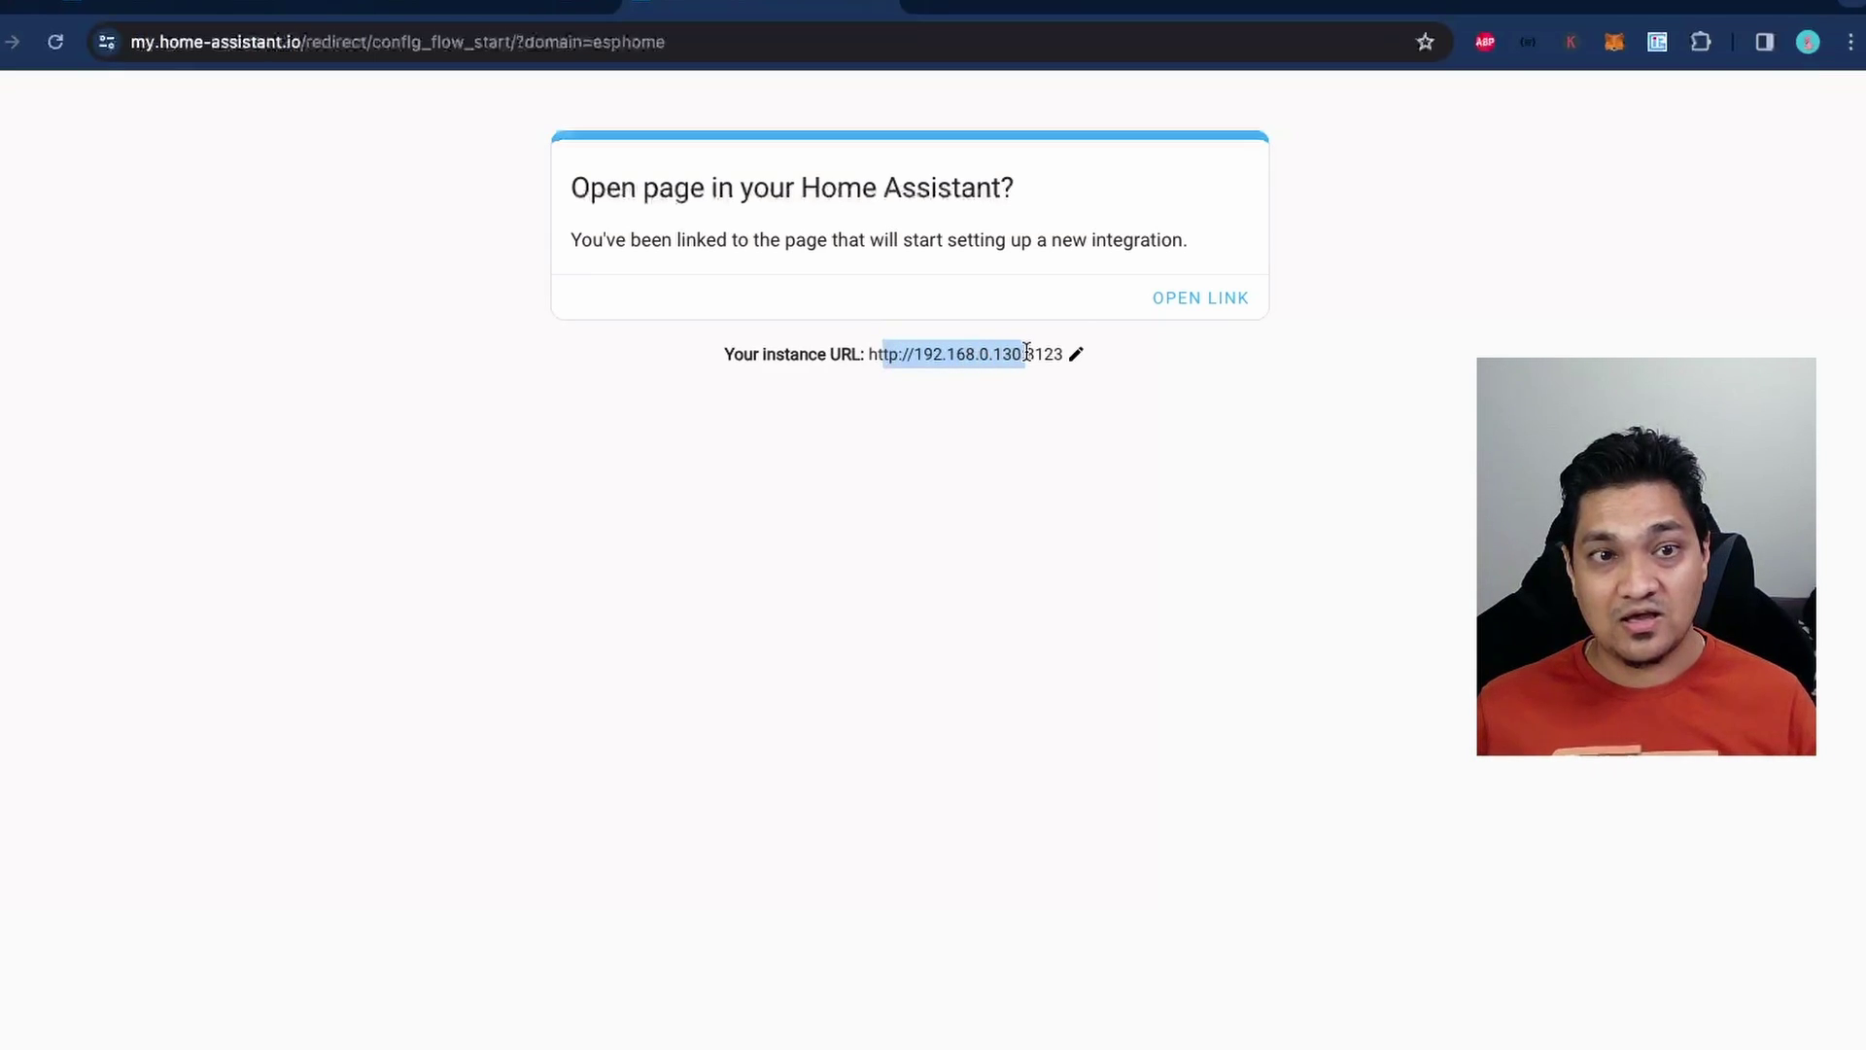
click(1229, 305)
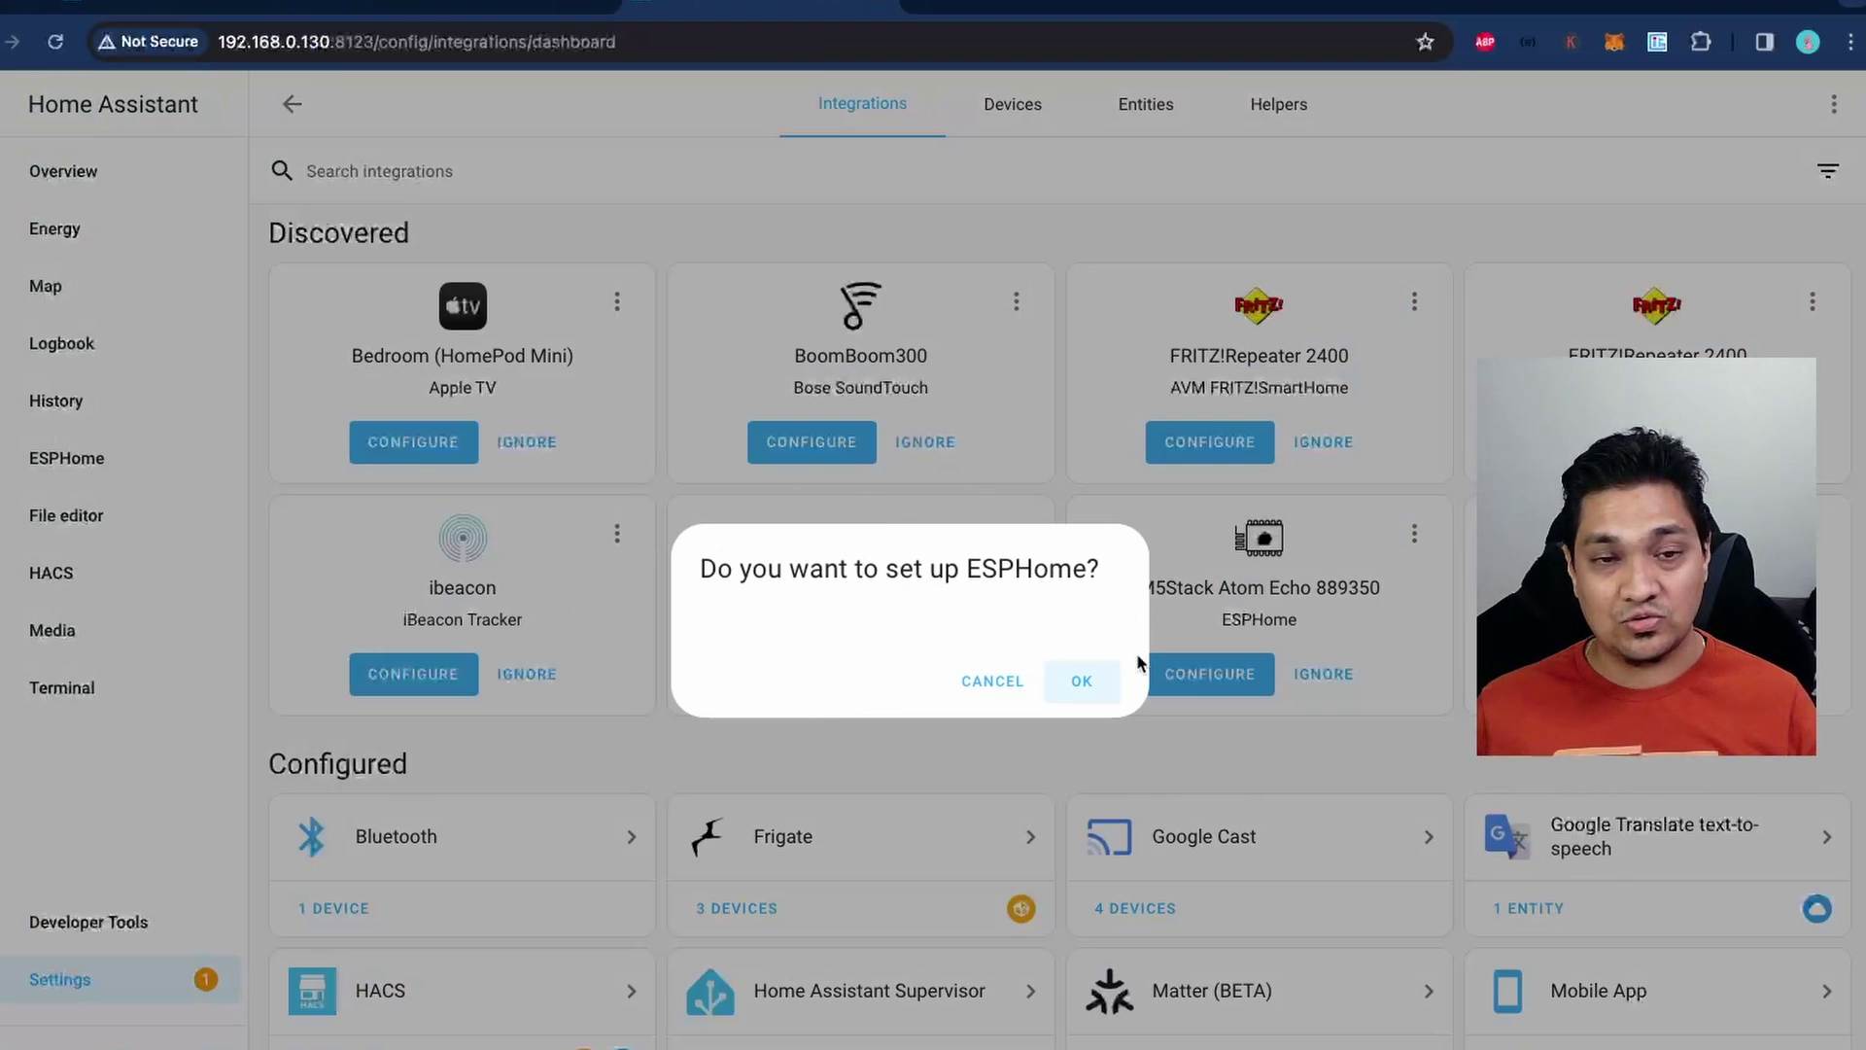
click(1076, 686)
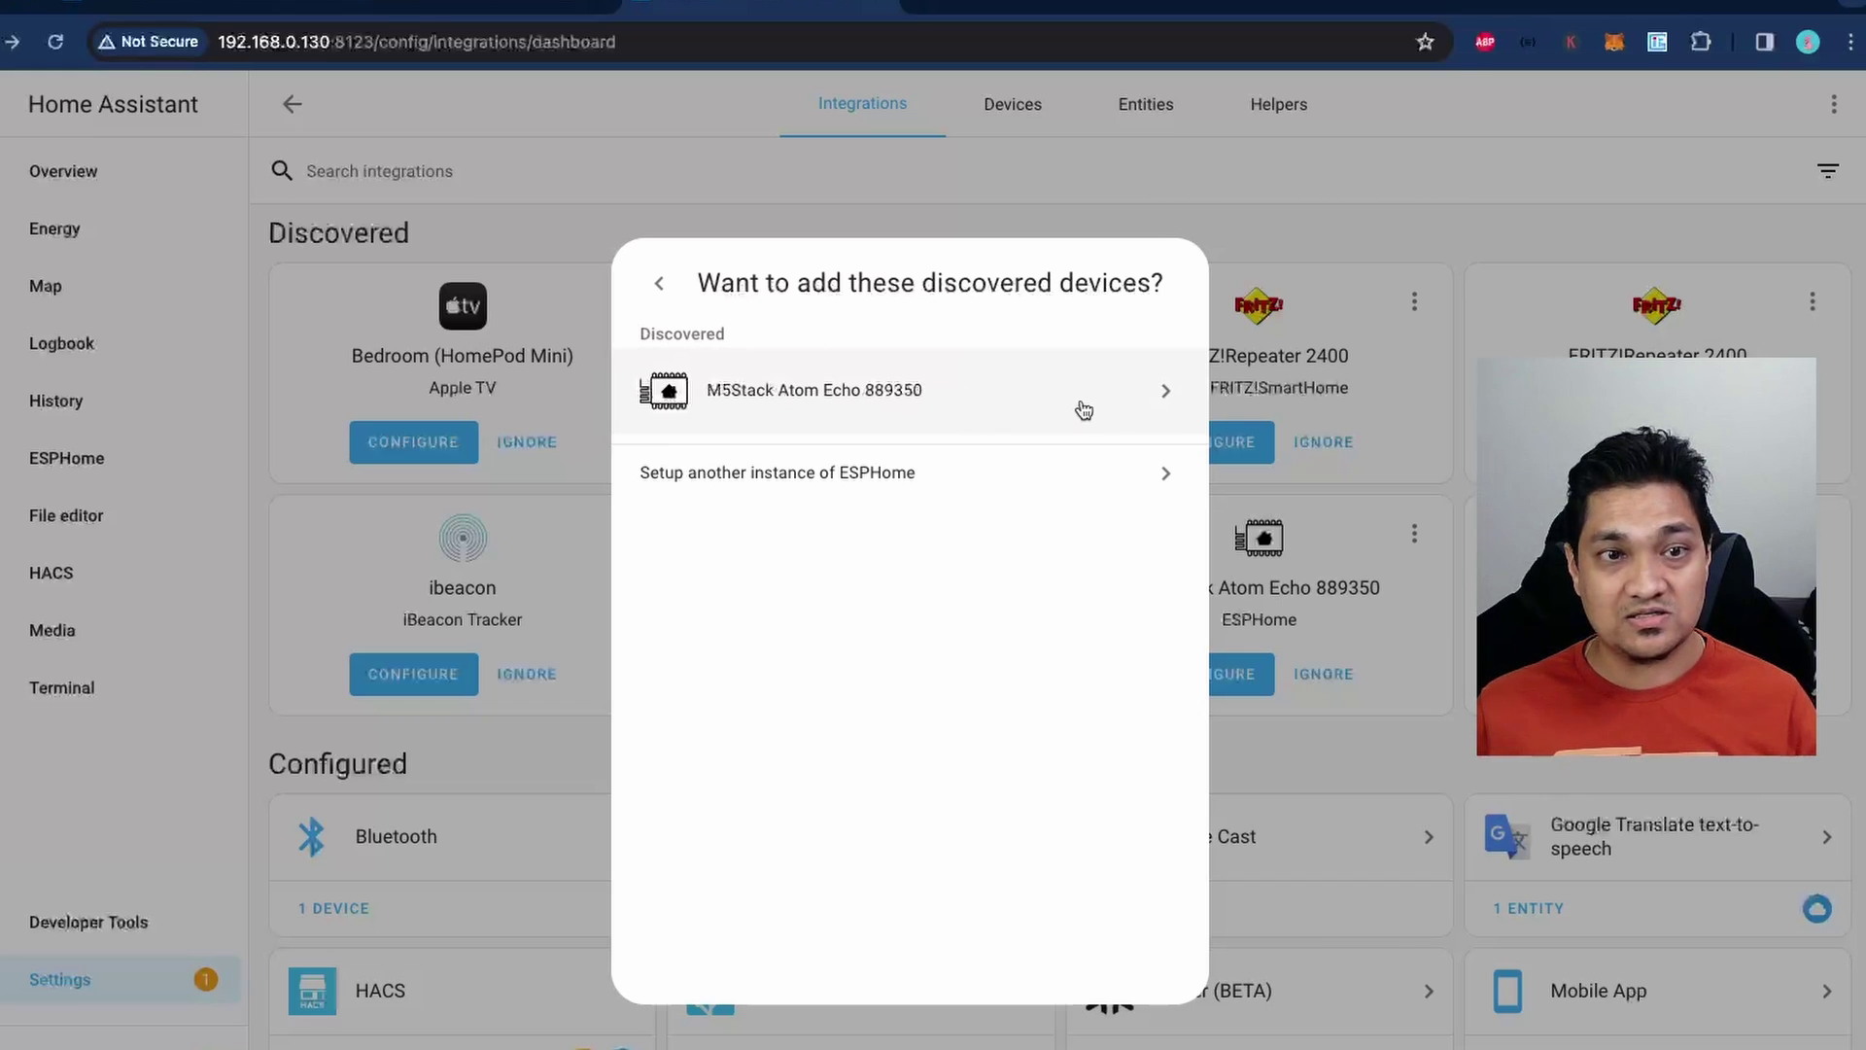
click(871, 404)
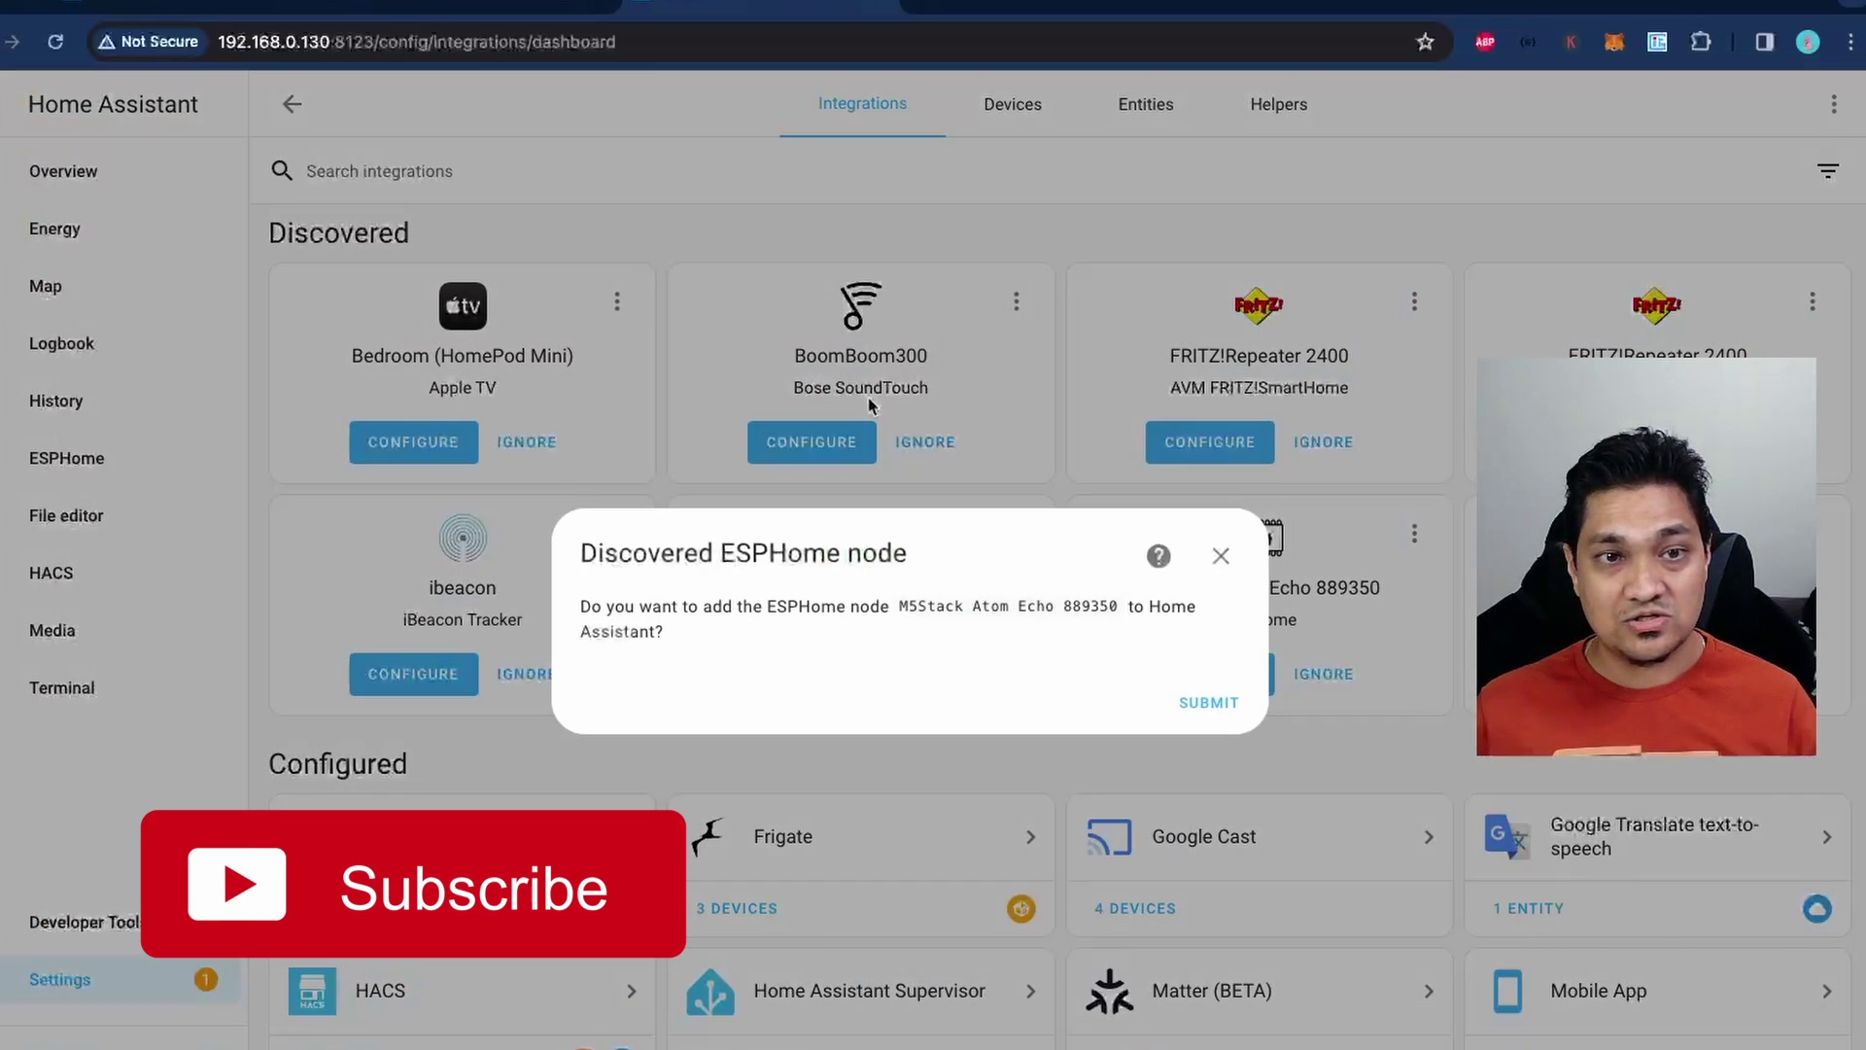
click(1213, 704)
click(1075, 766)
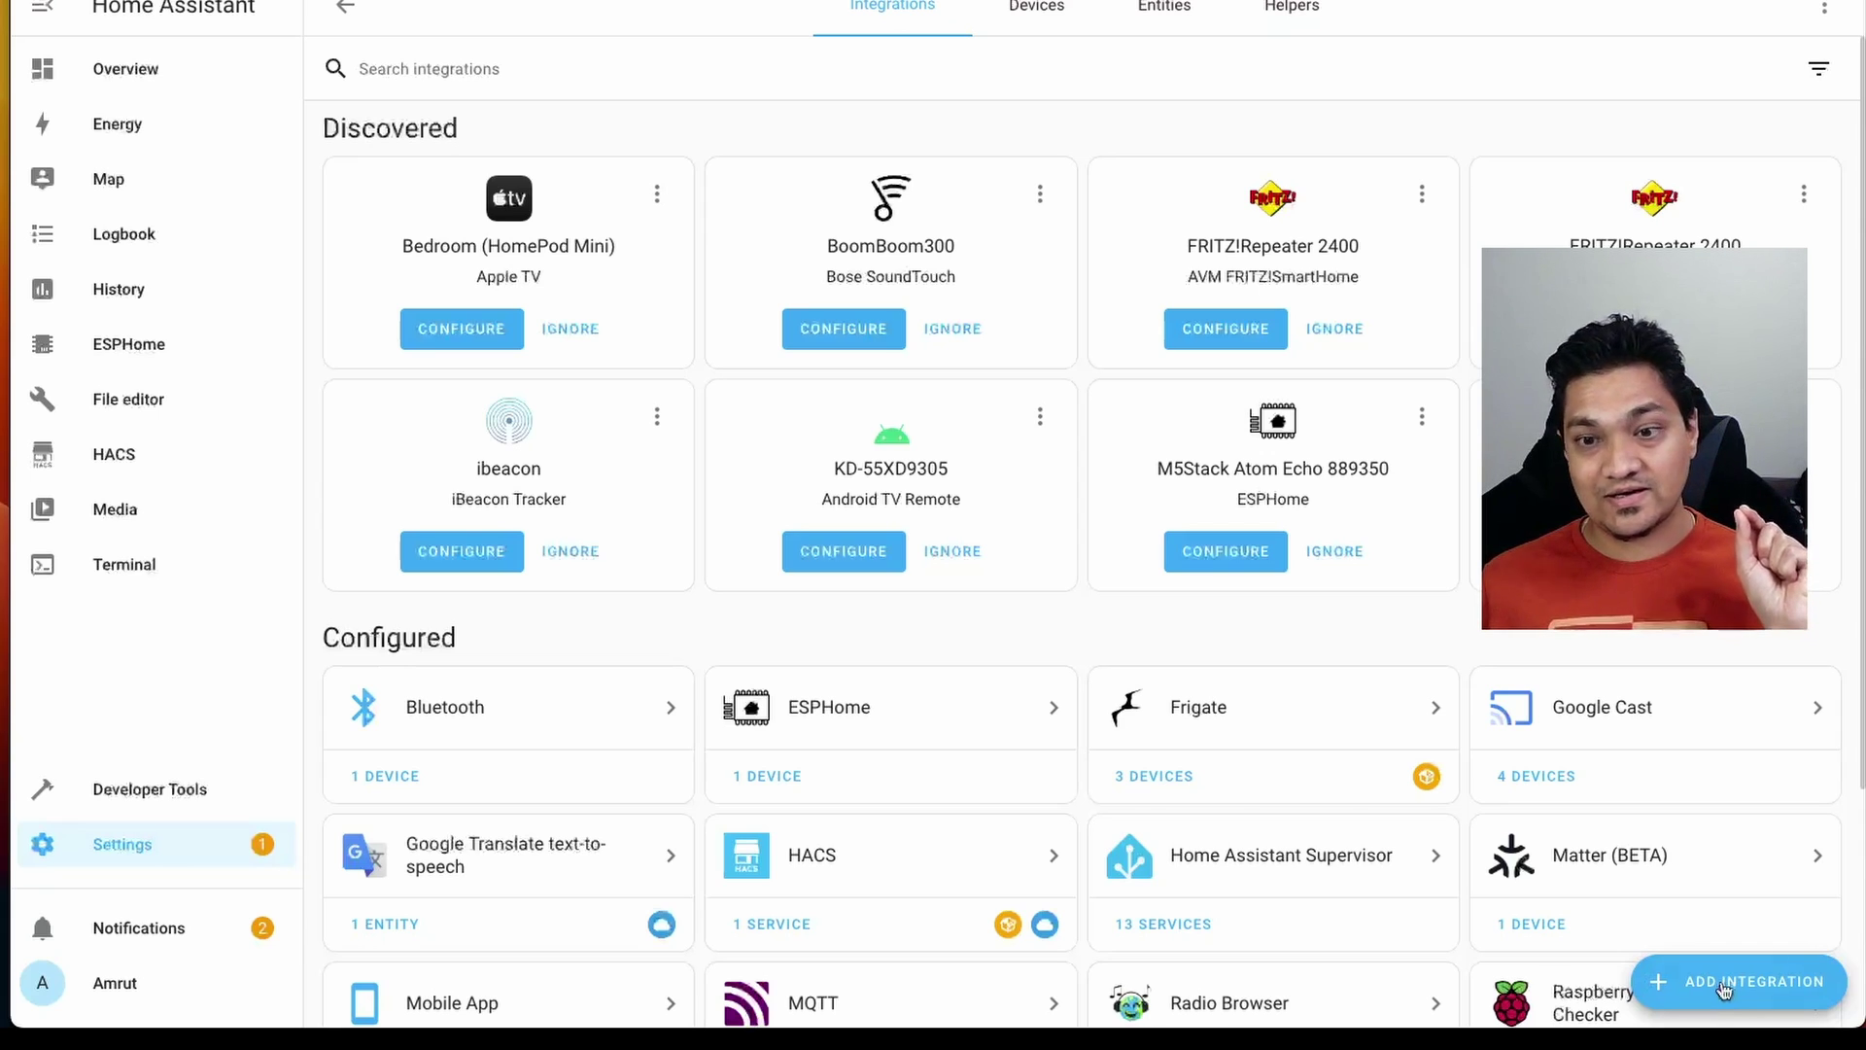
click(1724, 990)
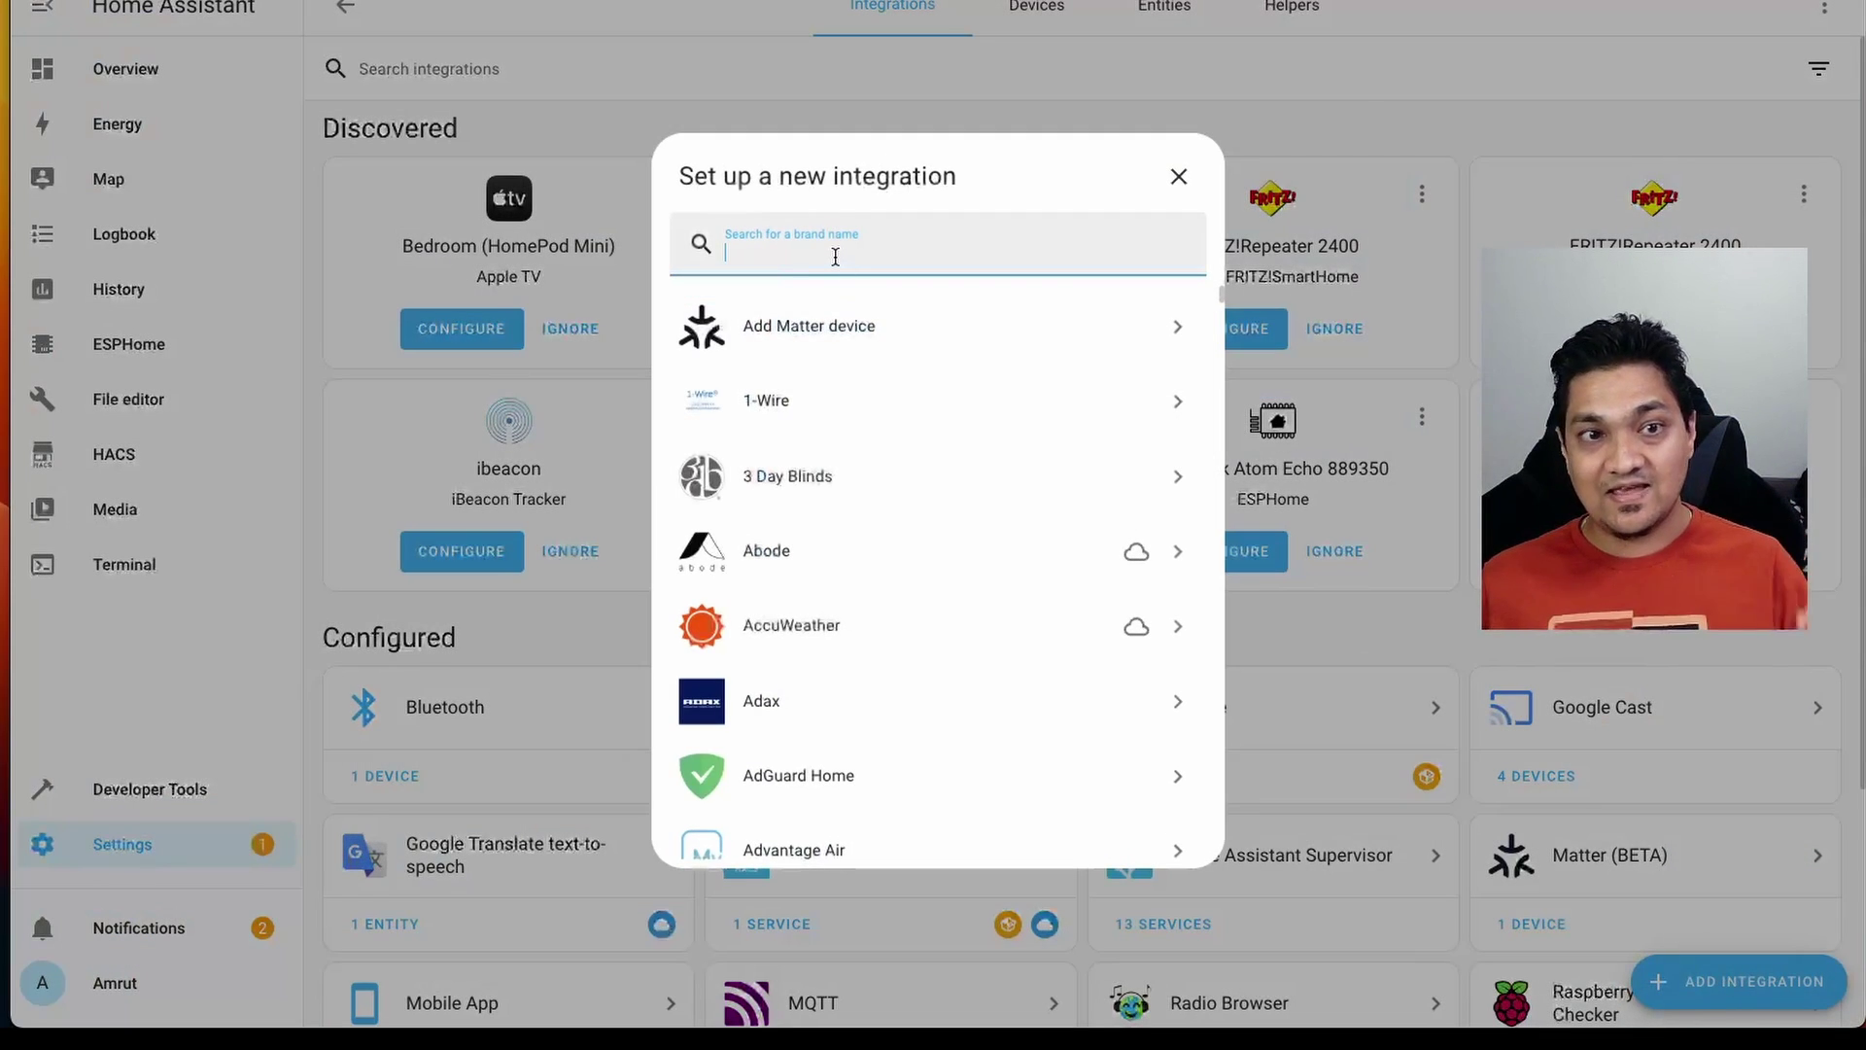
text(esph)
text(ome)
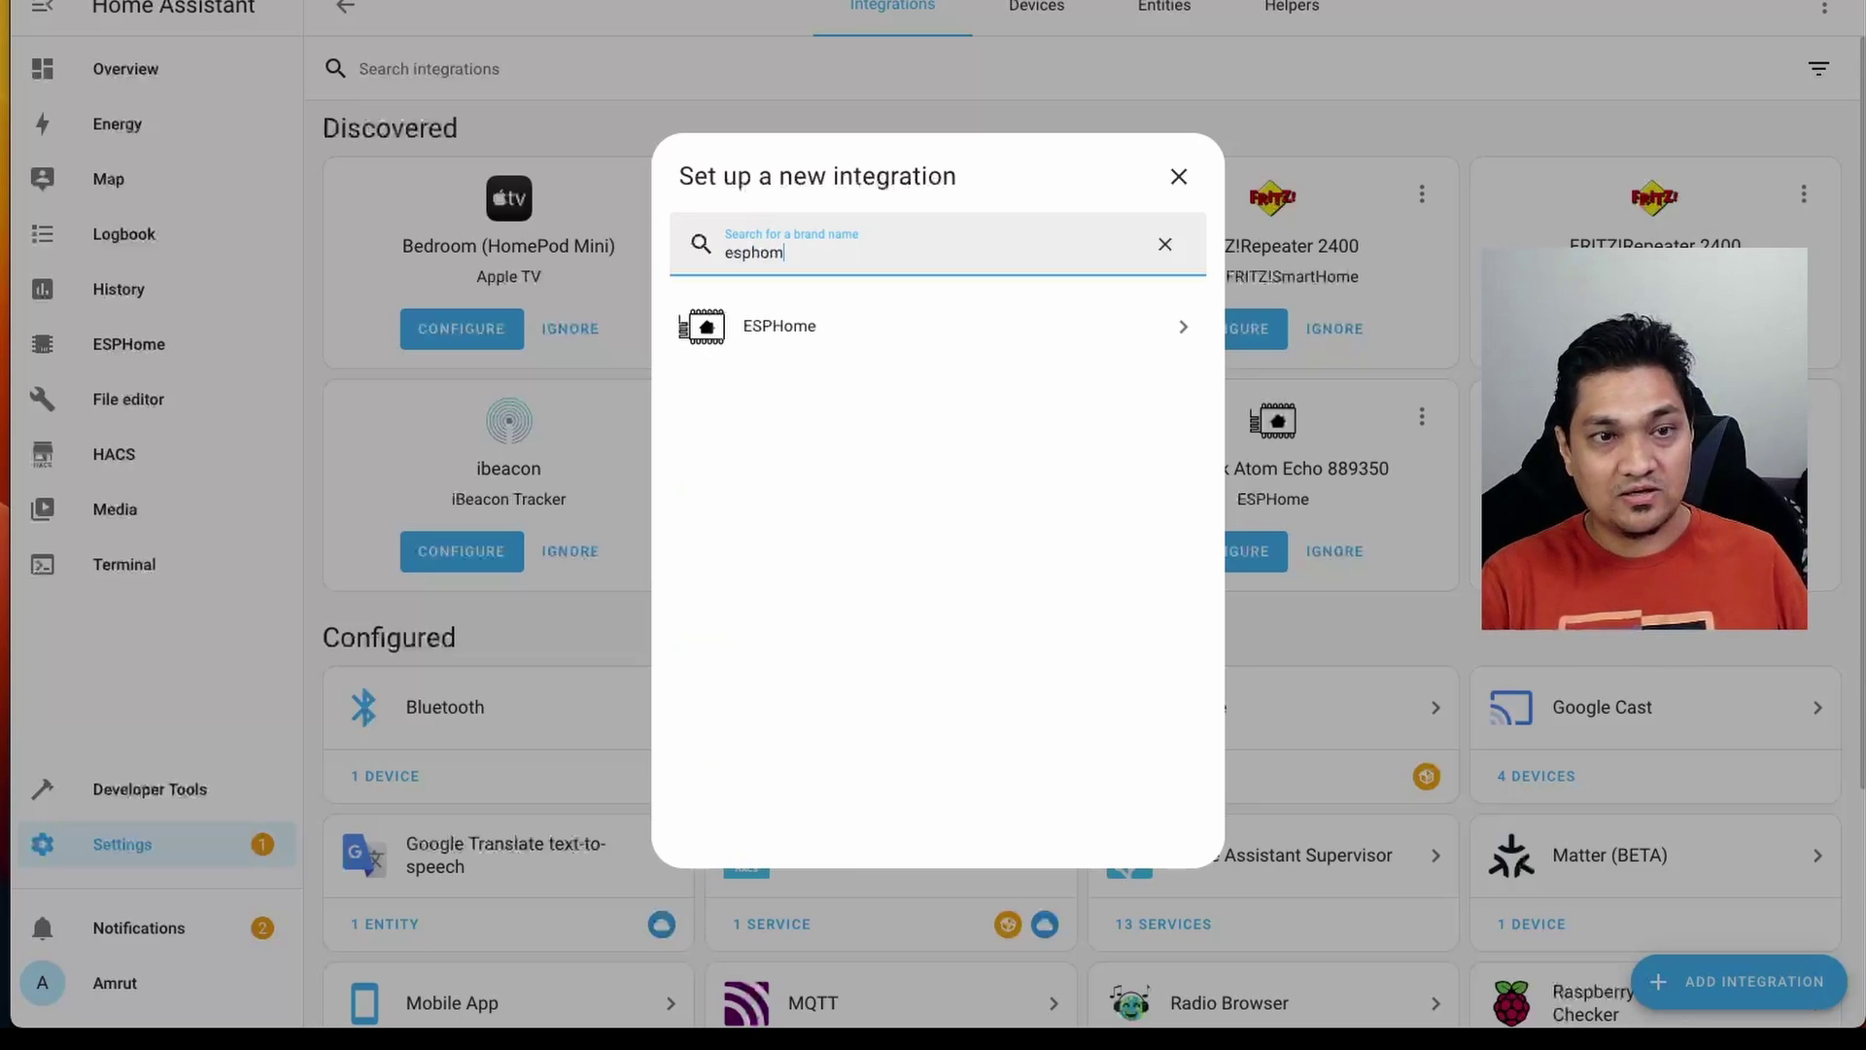
key(Return)
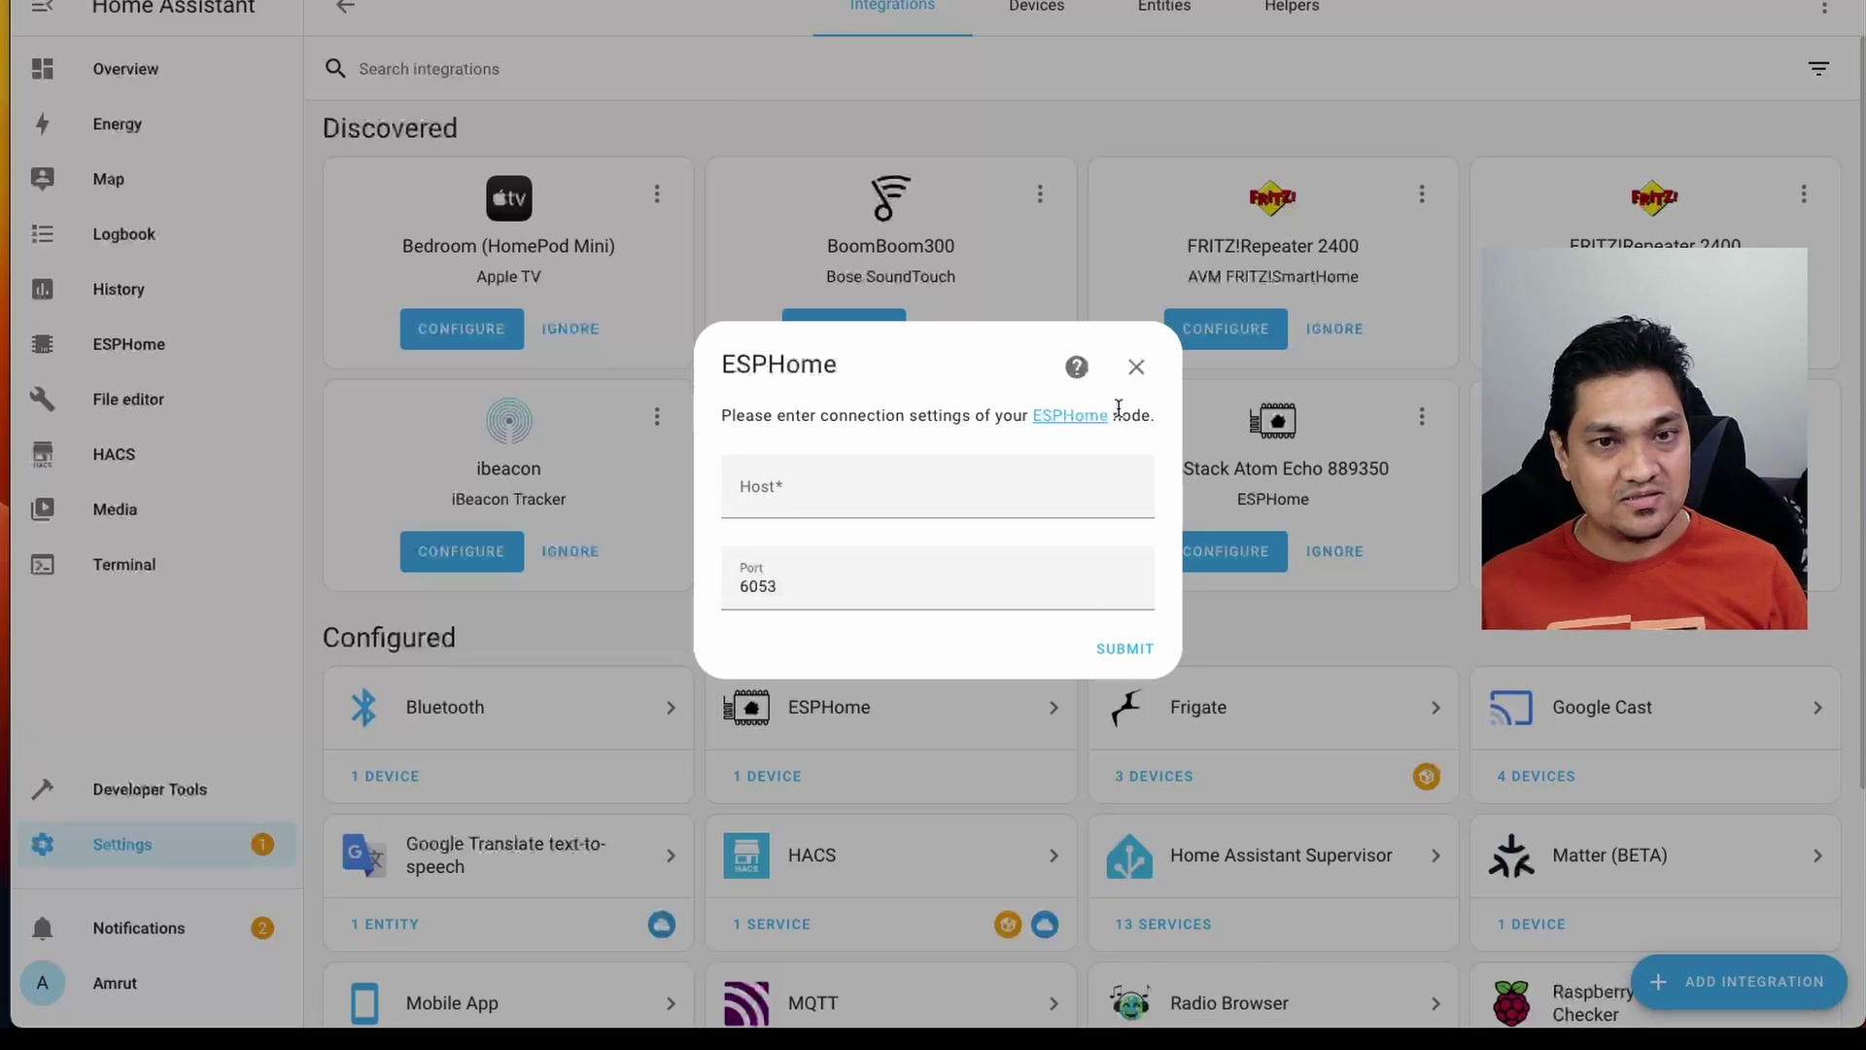
click(1136, 366)
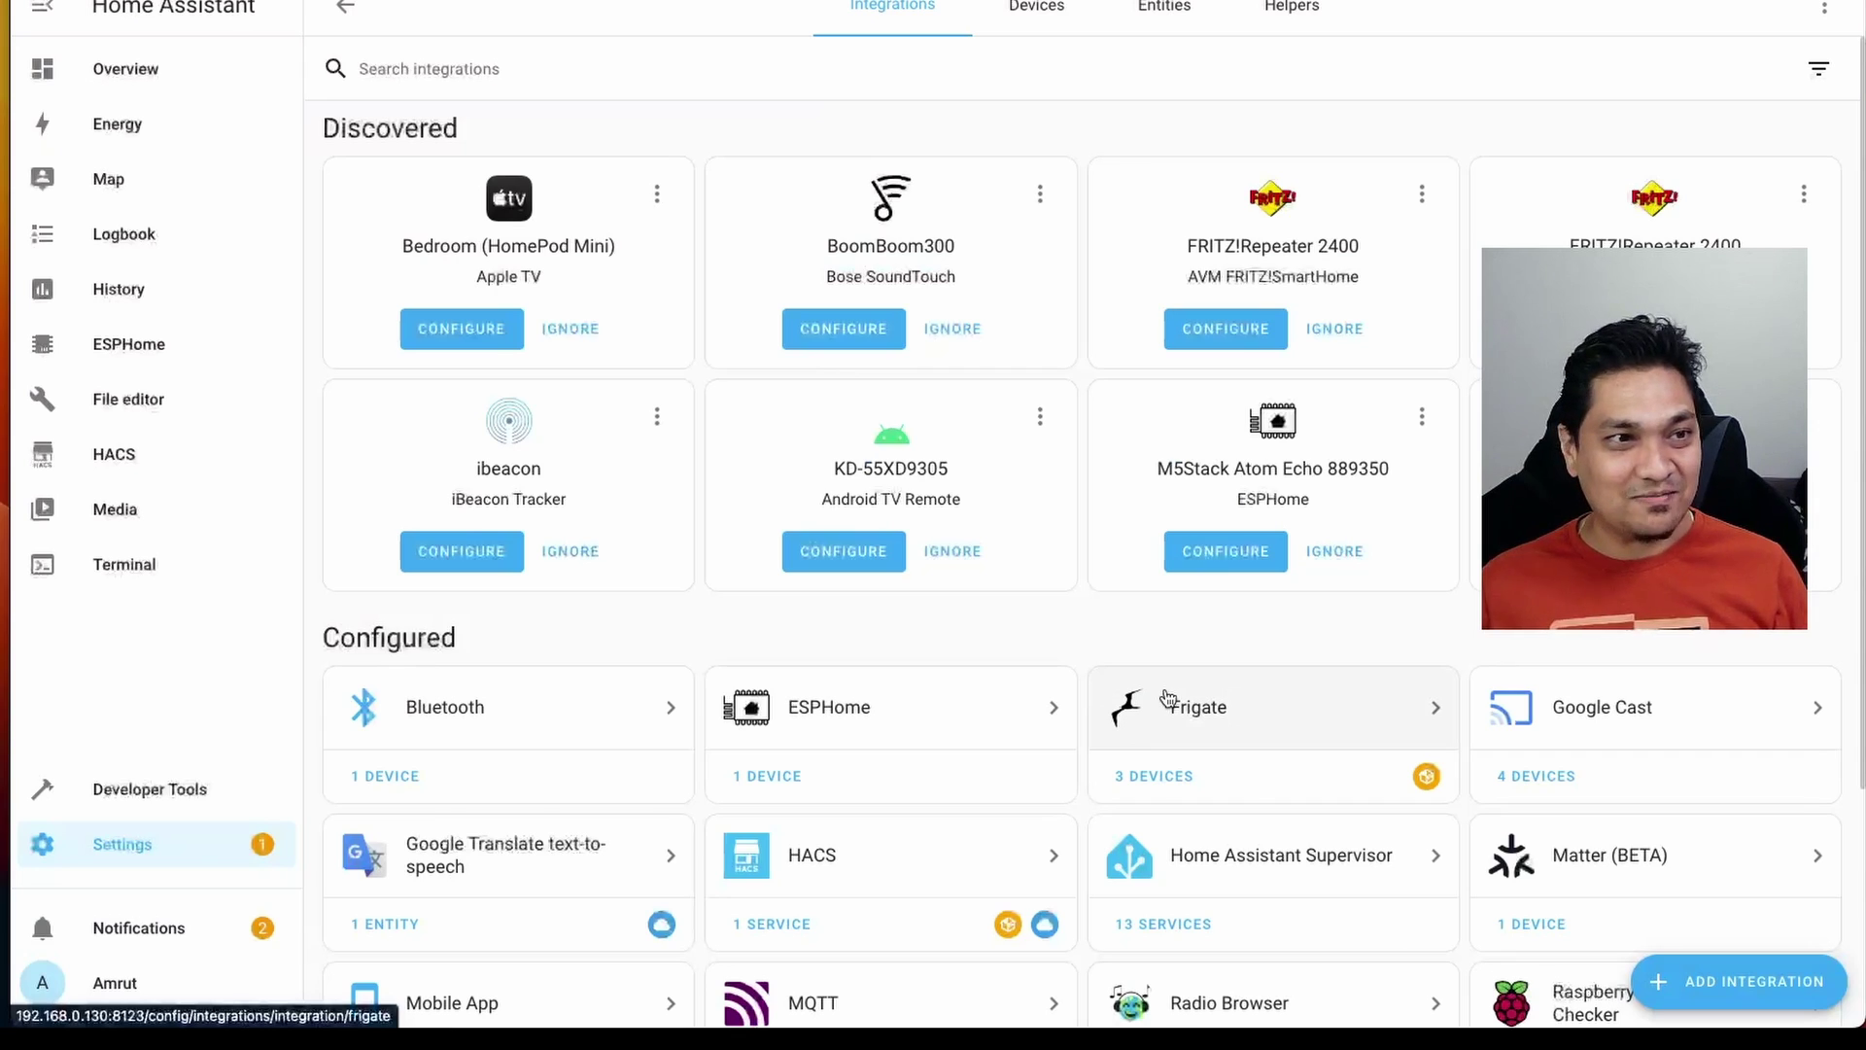
Toggle the Overview dashboard's light on and back off, then go to Settings.
click(154, 73)
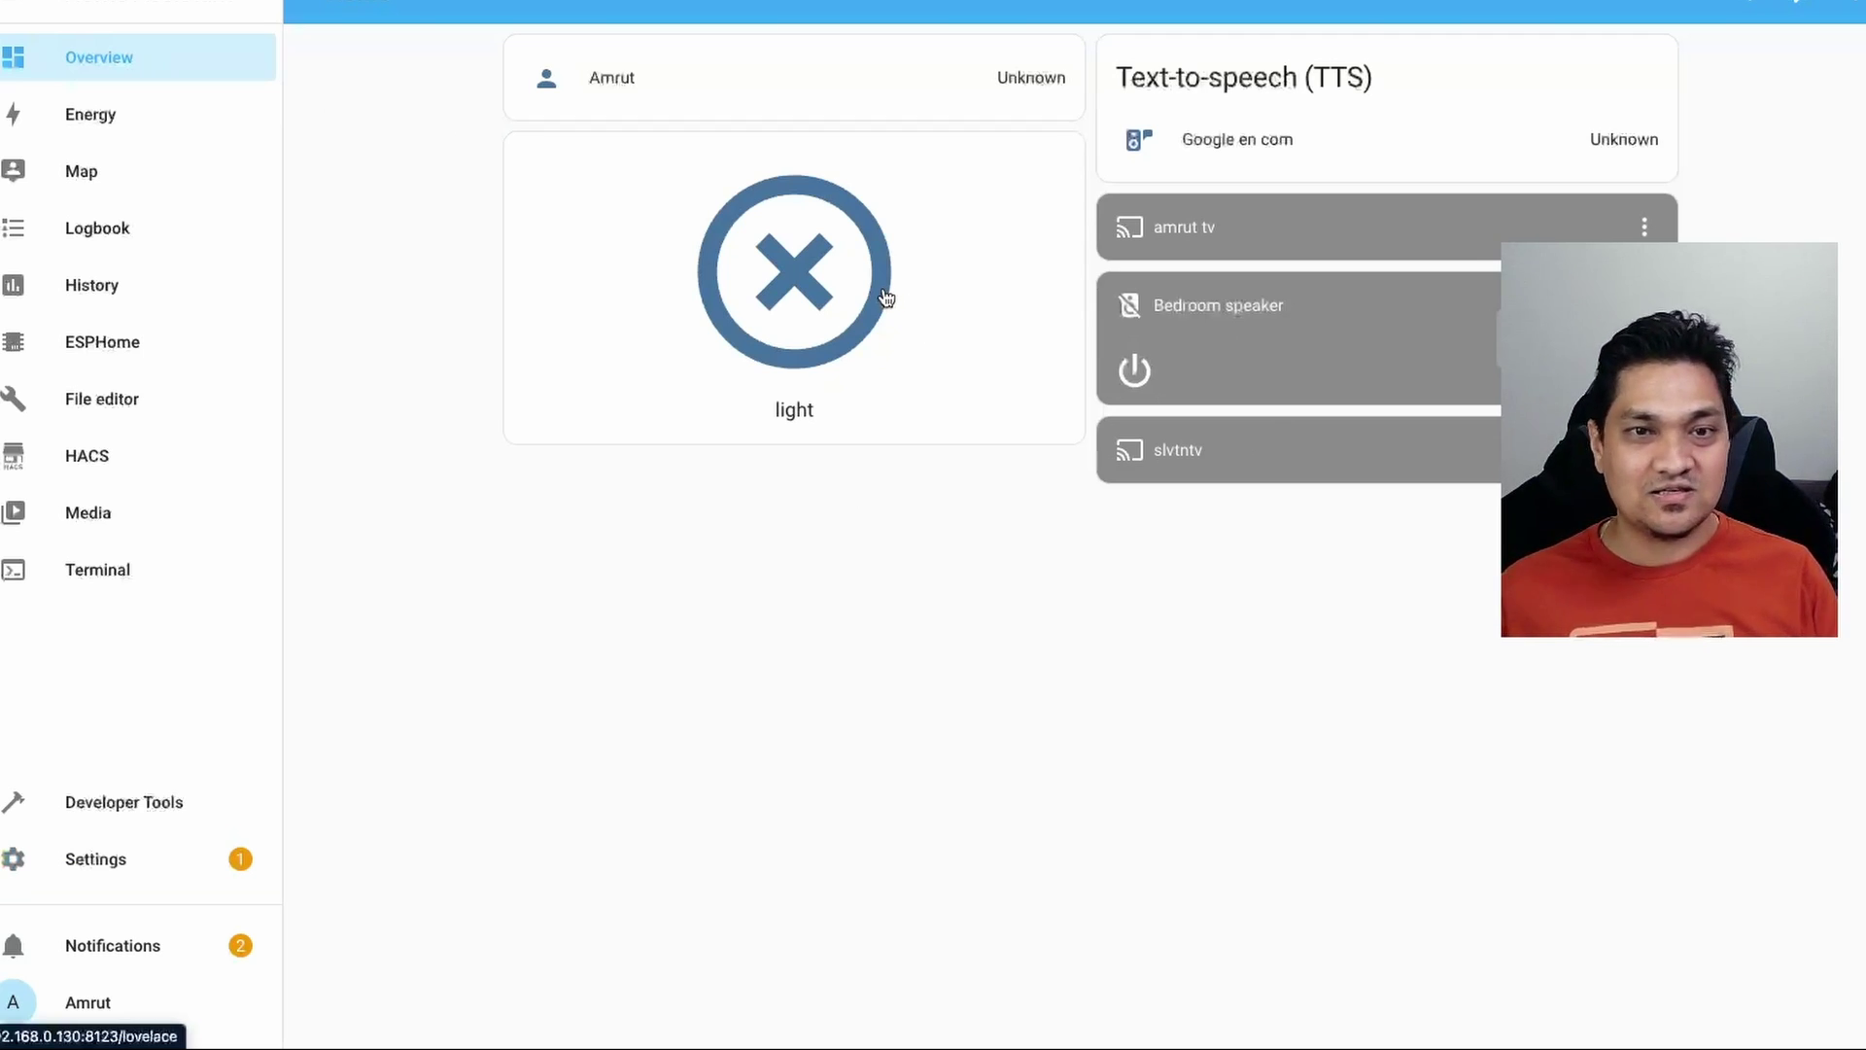
click(965, 372)
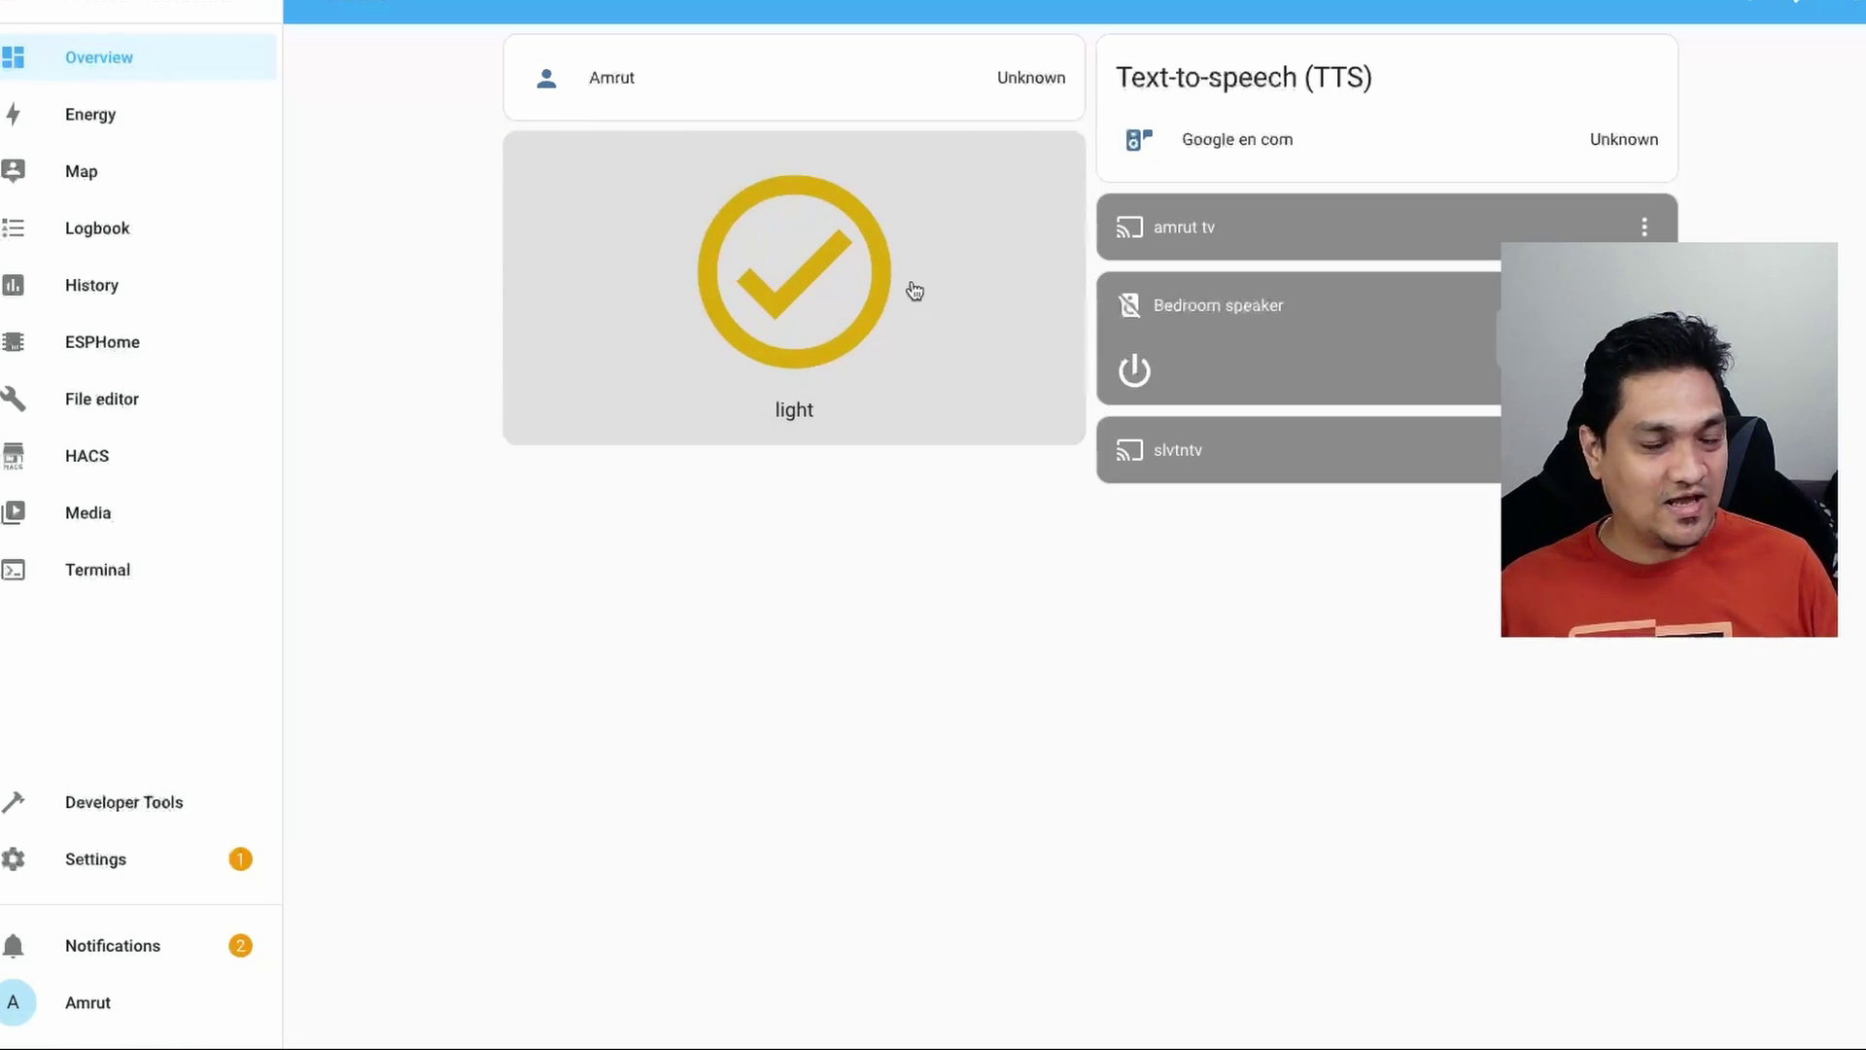
click(913, 312)
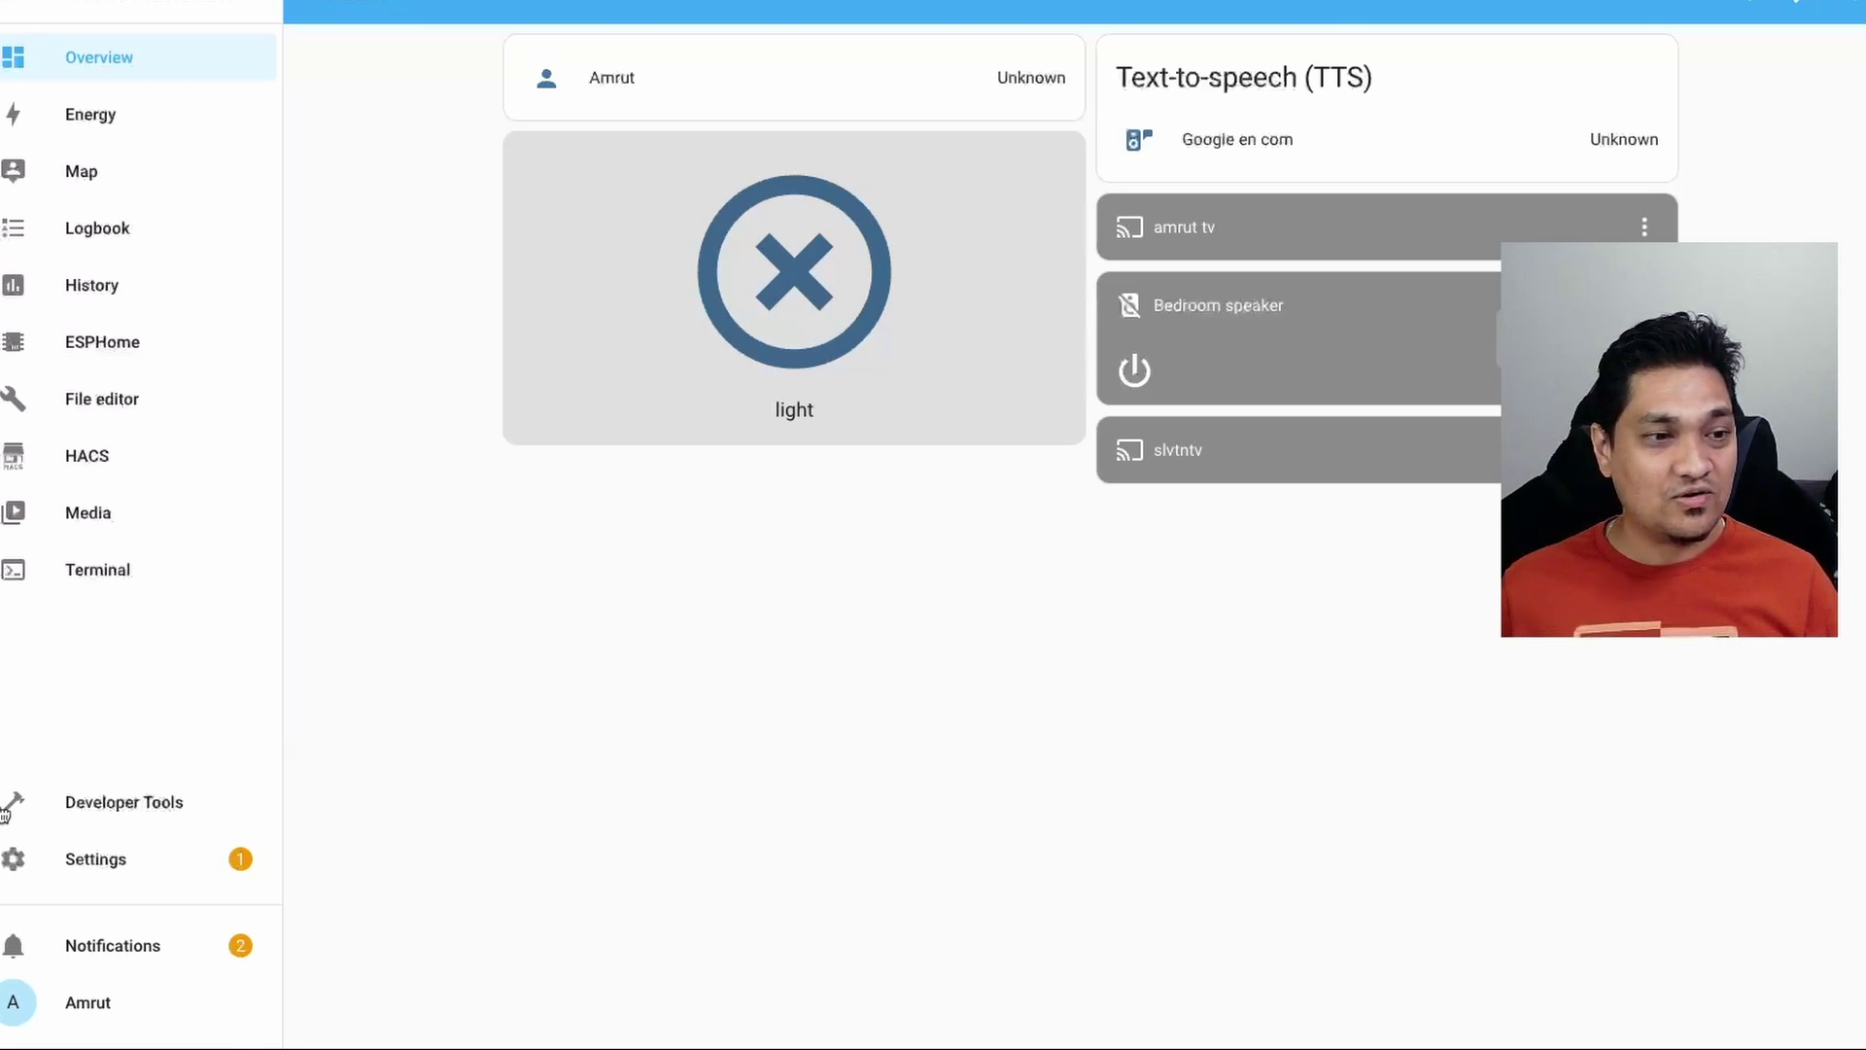
click(106, 855)
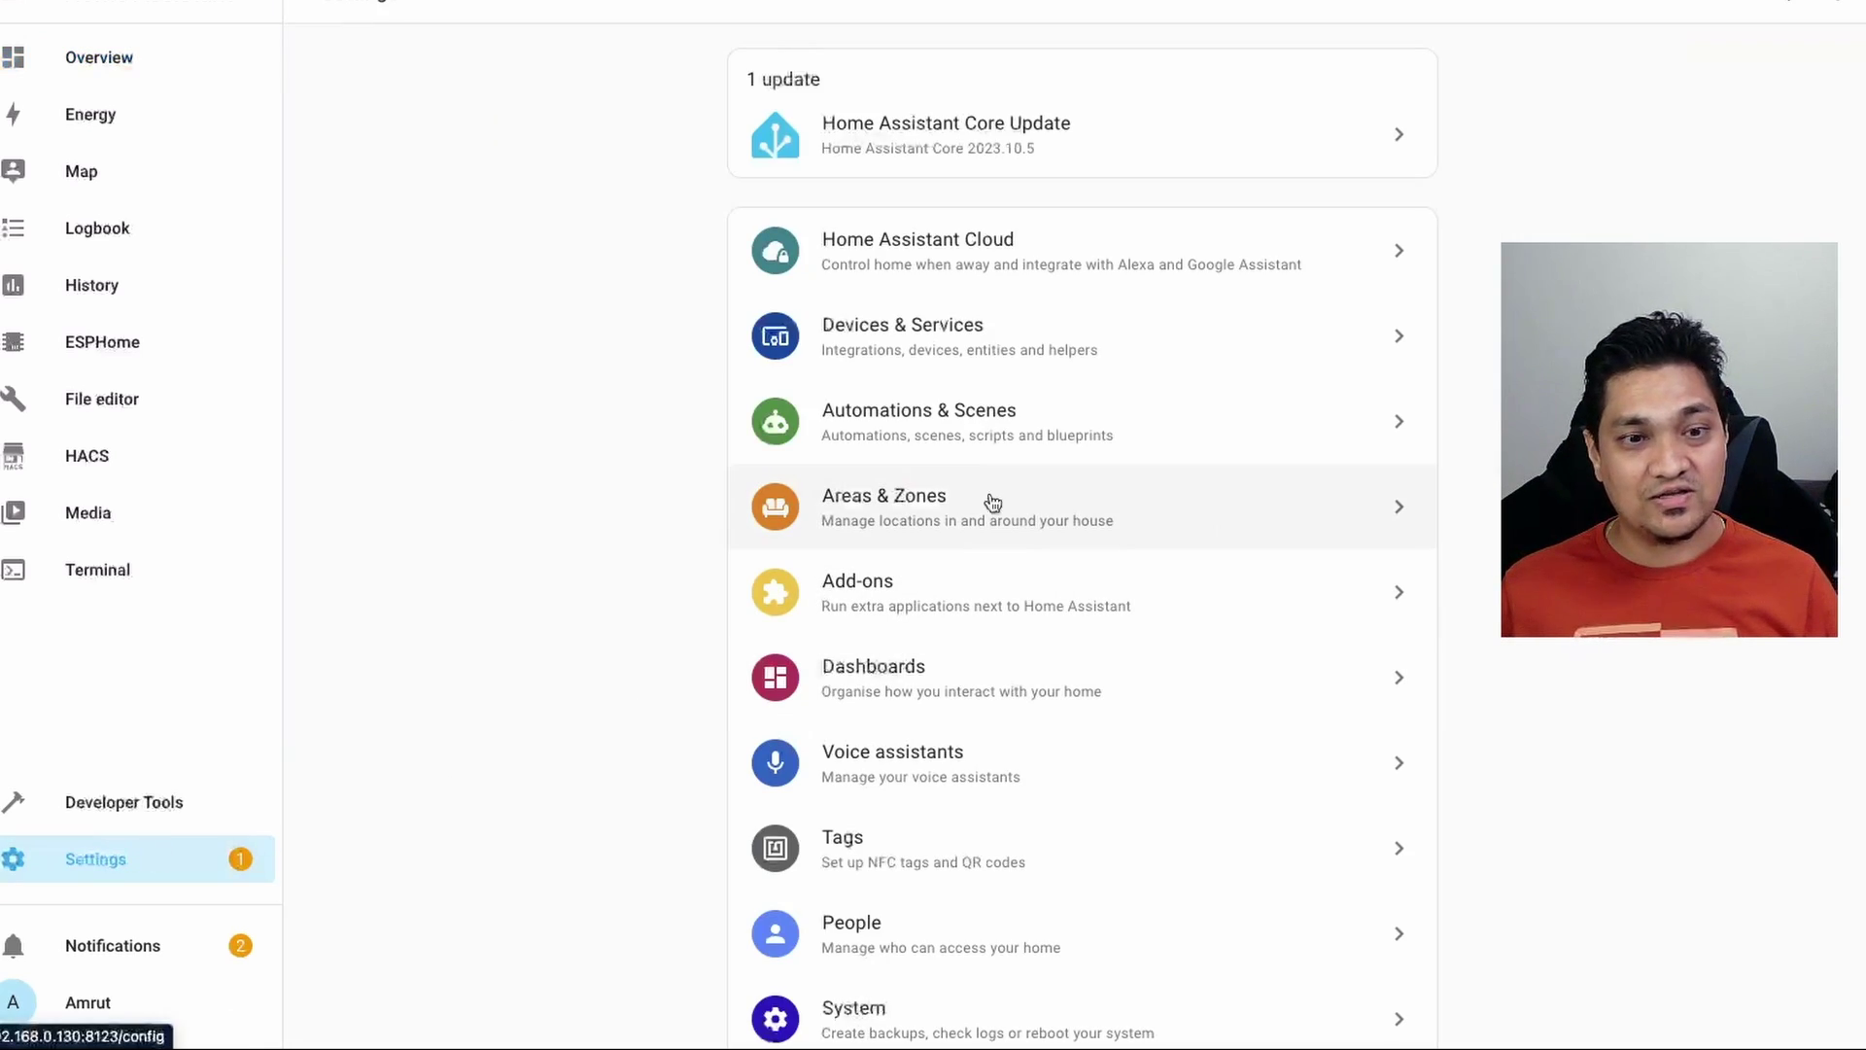
Open the M5Stack Atom Echo device page from the ESPHome integration in Devices & Services.
click(1069, 329)
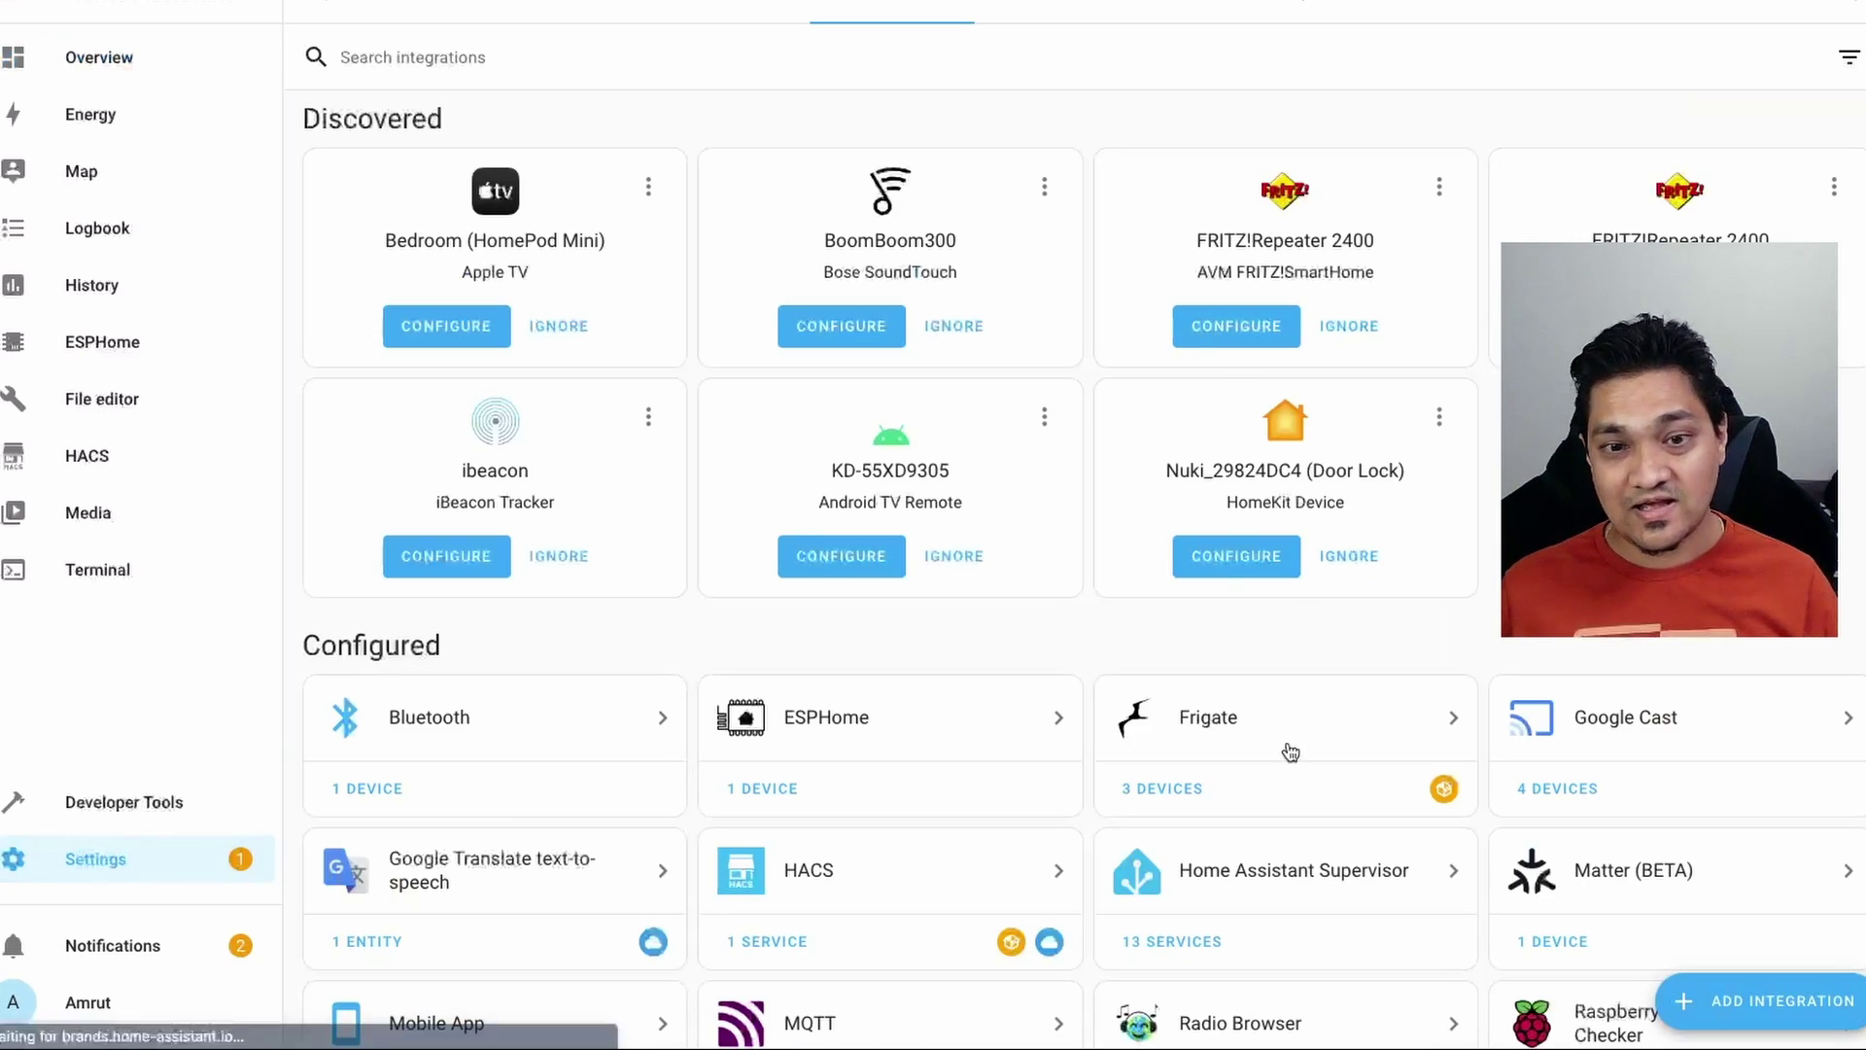
scroll(1292, 754, down, 3)
click(889, 420)
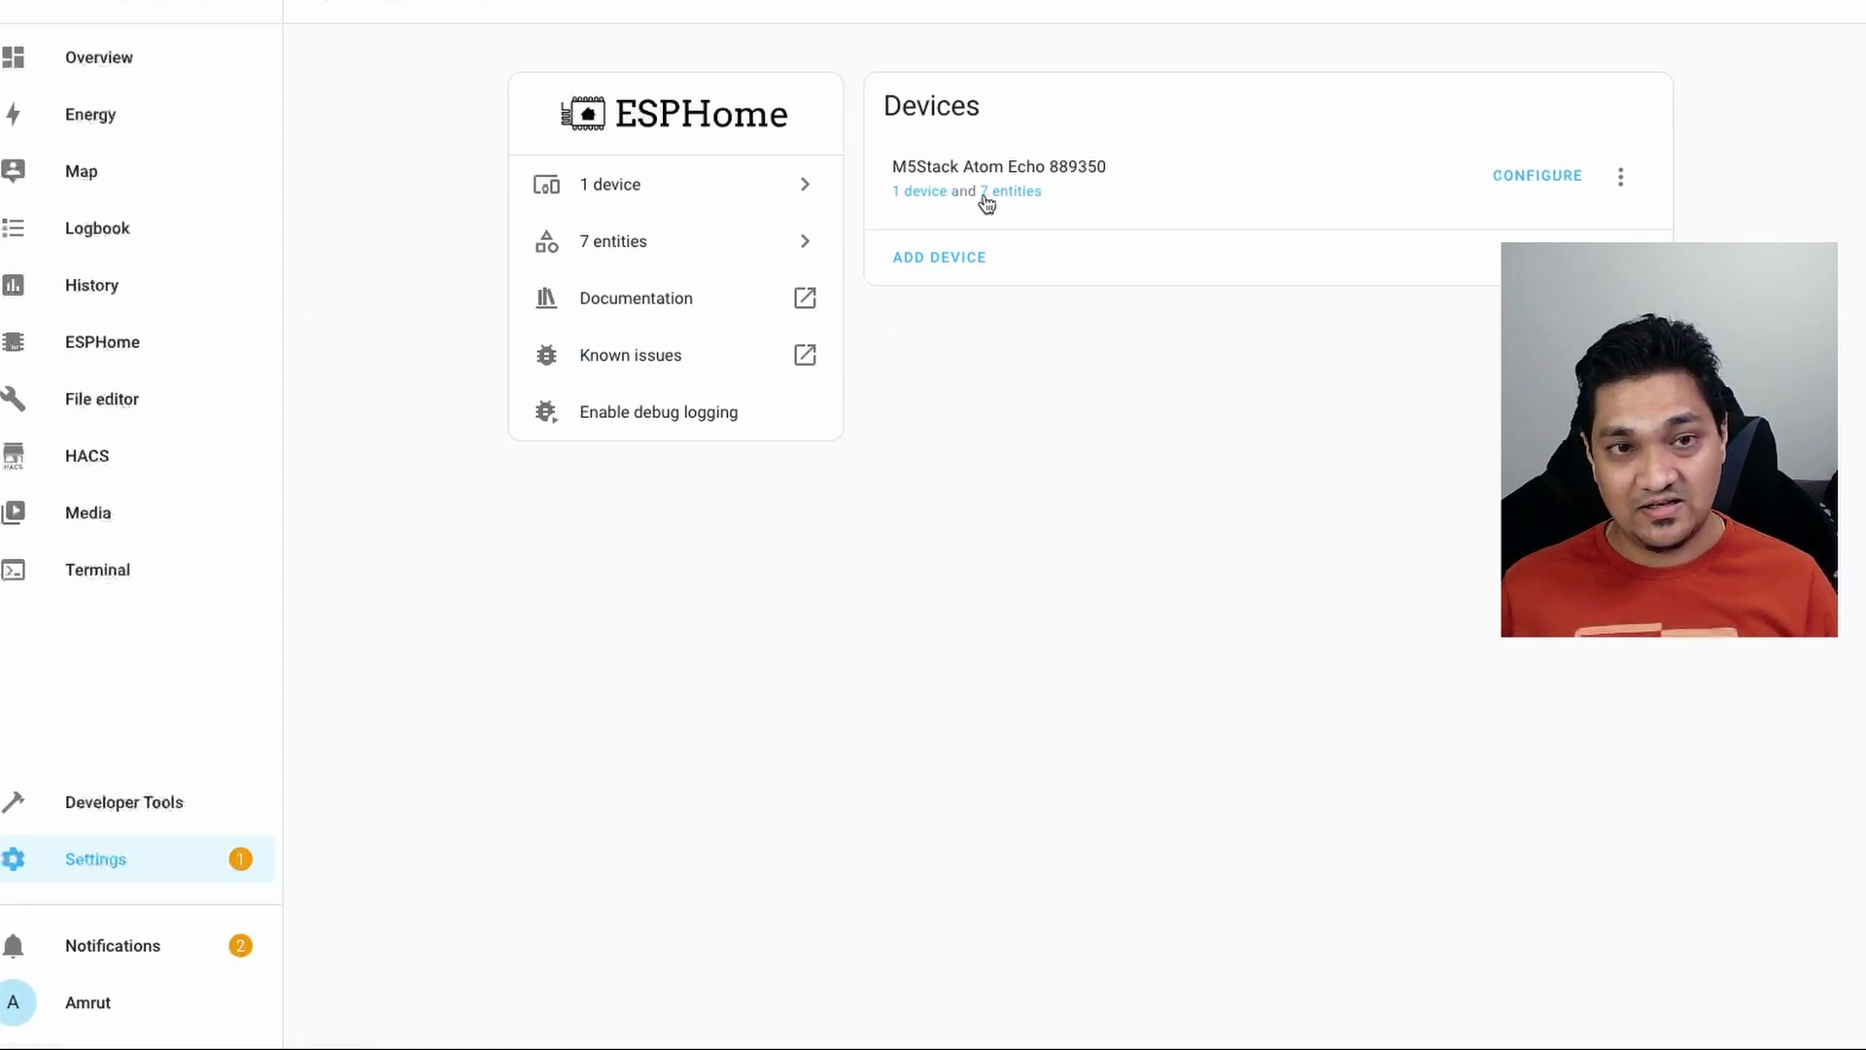
click(929, 194)
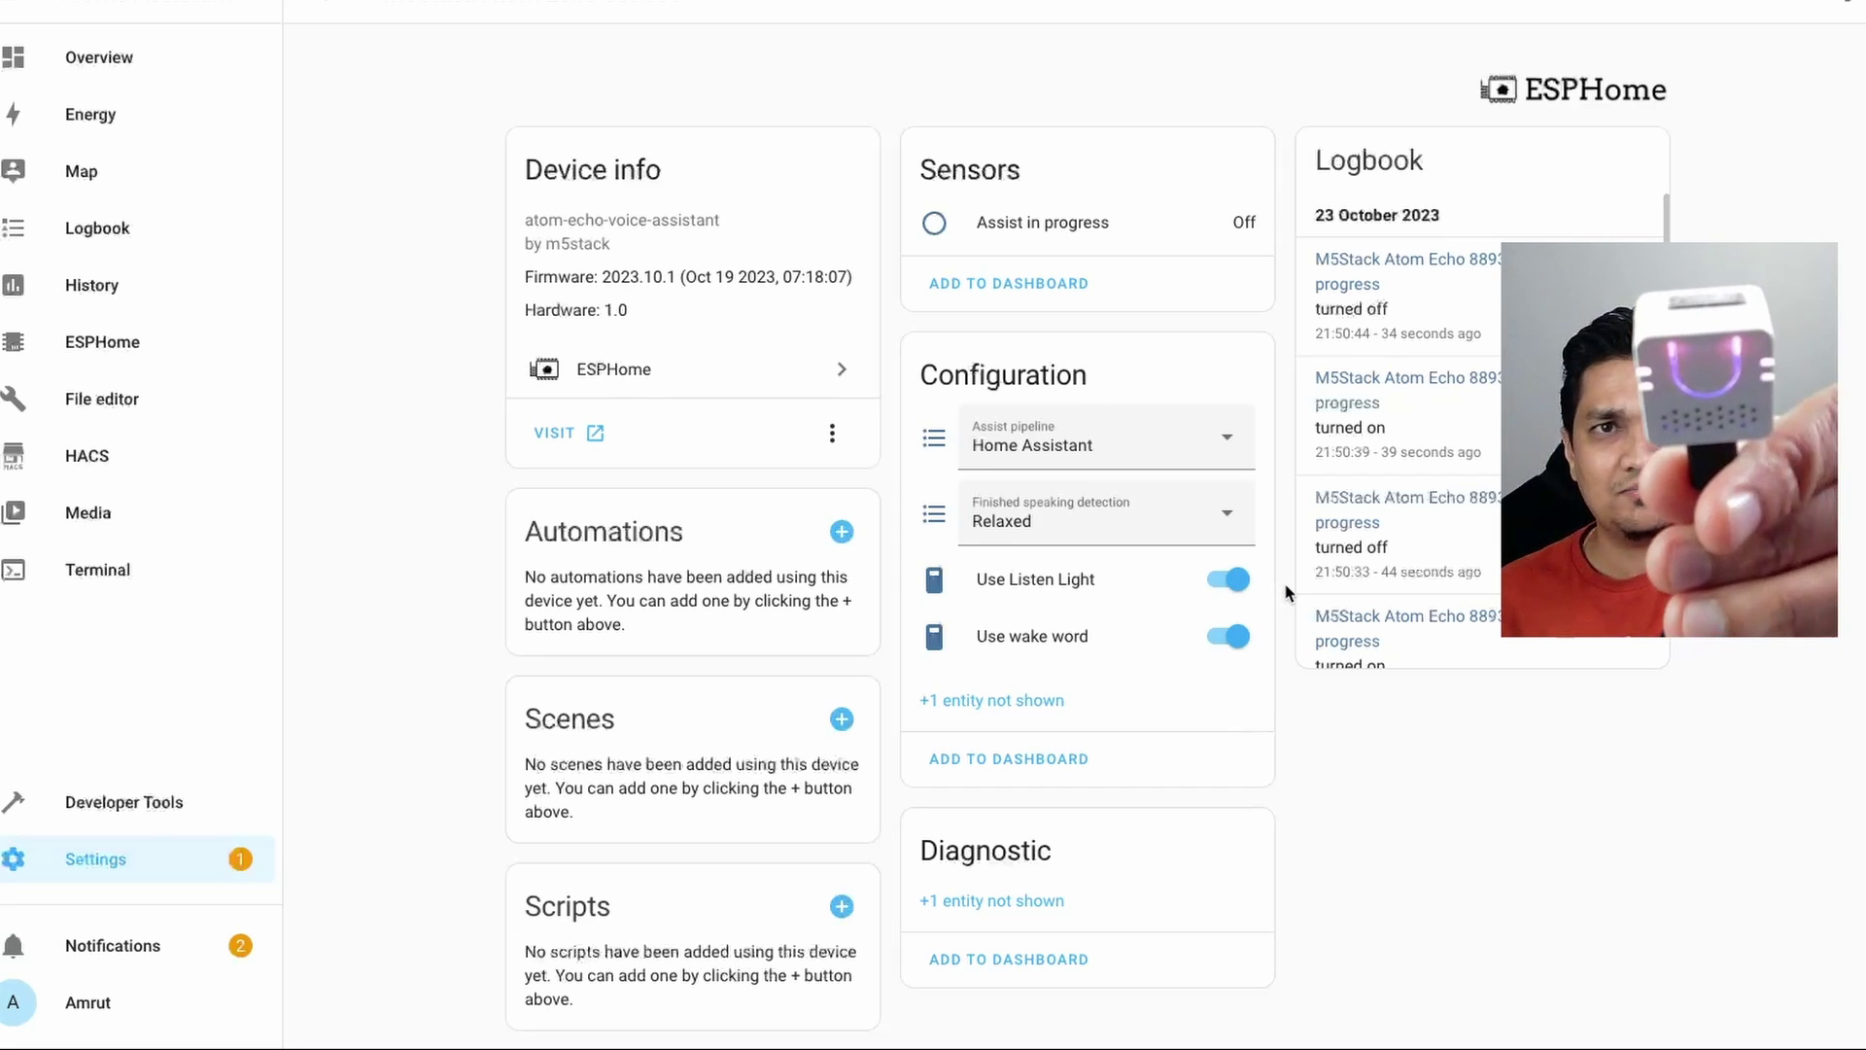
Toggle the Atom Echo's listen light off and on, and its wake word off and on twice, then return Home.
click(1234, 583)
click(1235, 583)
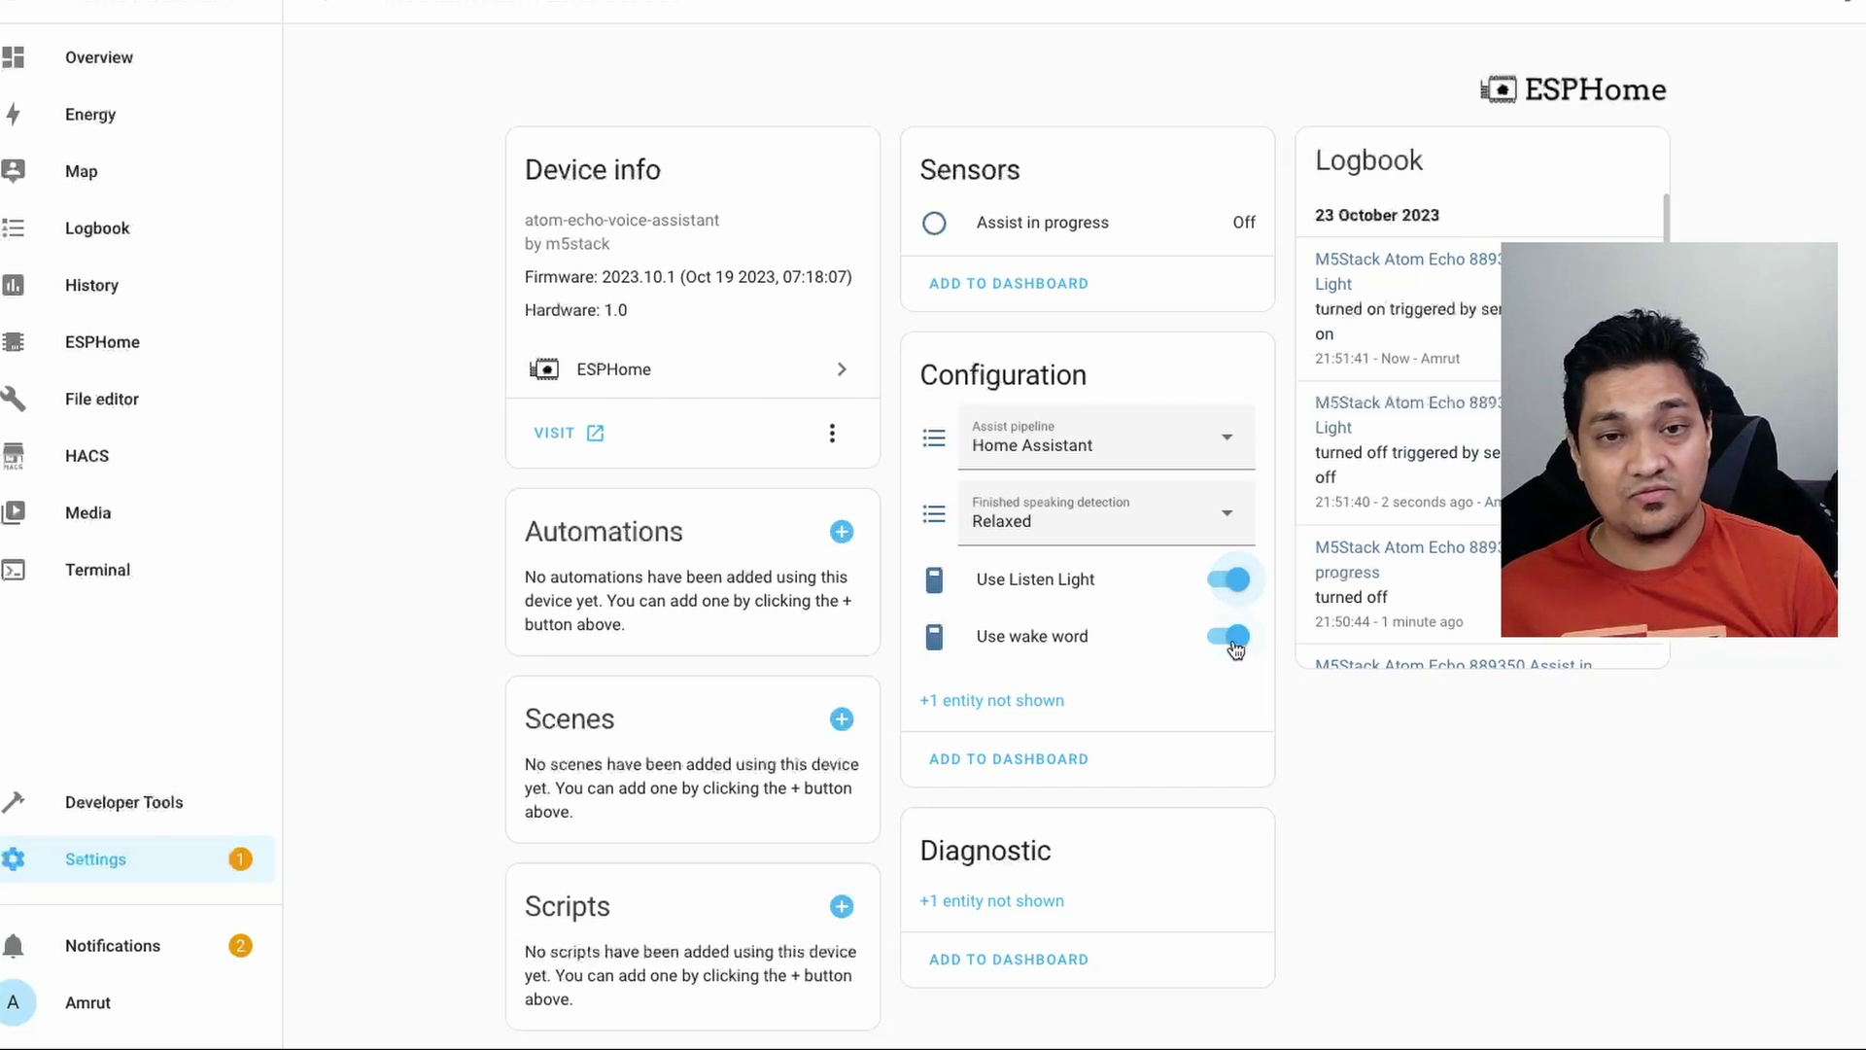
click(1233, 638)
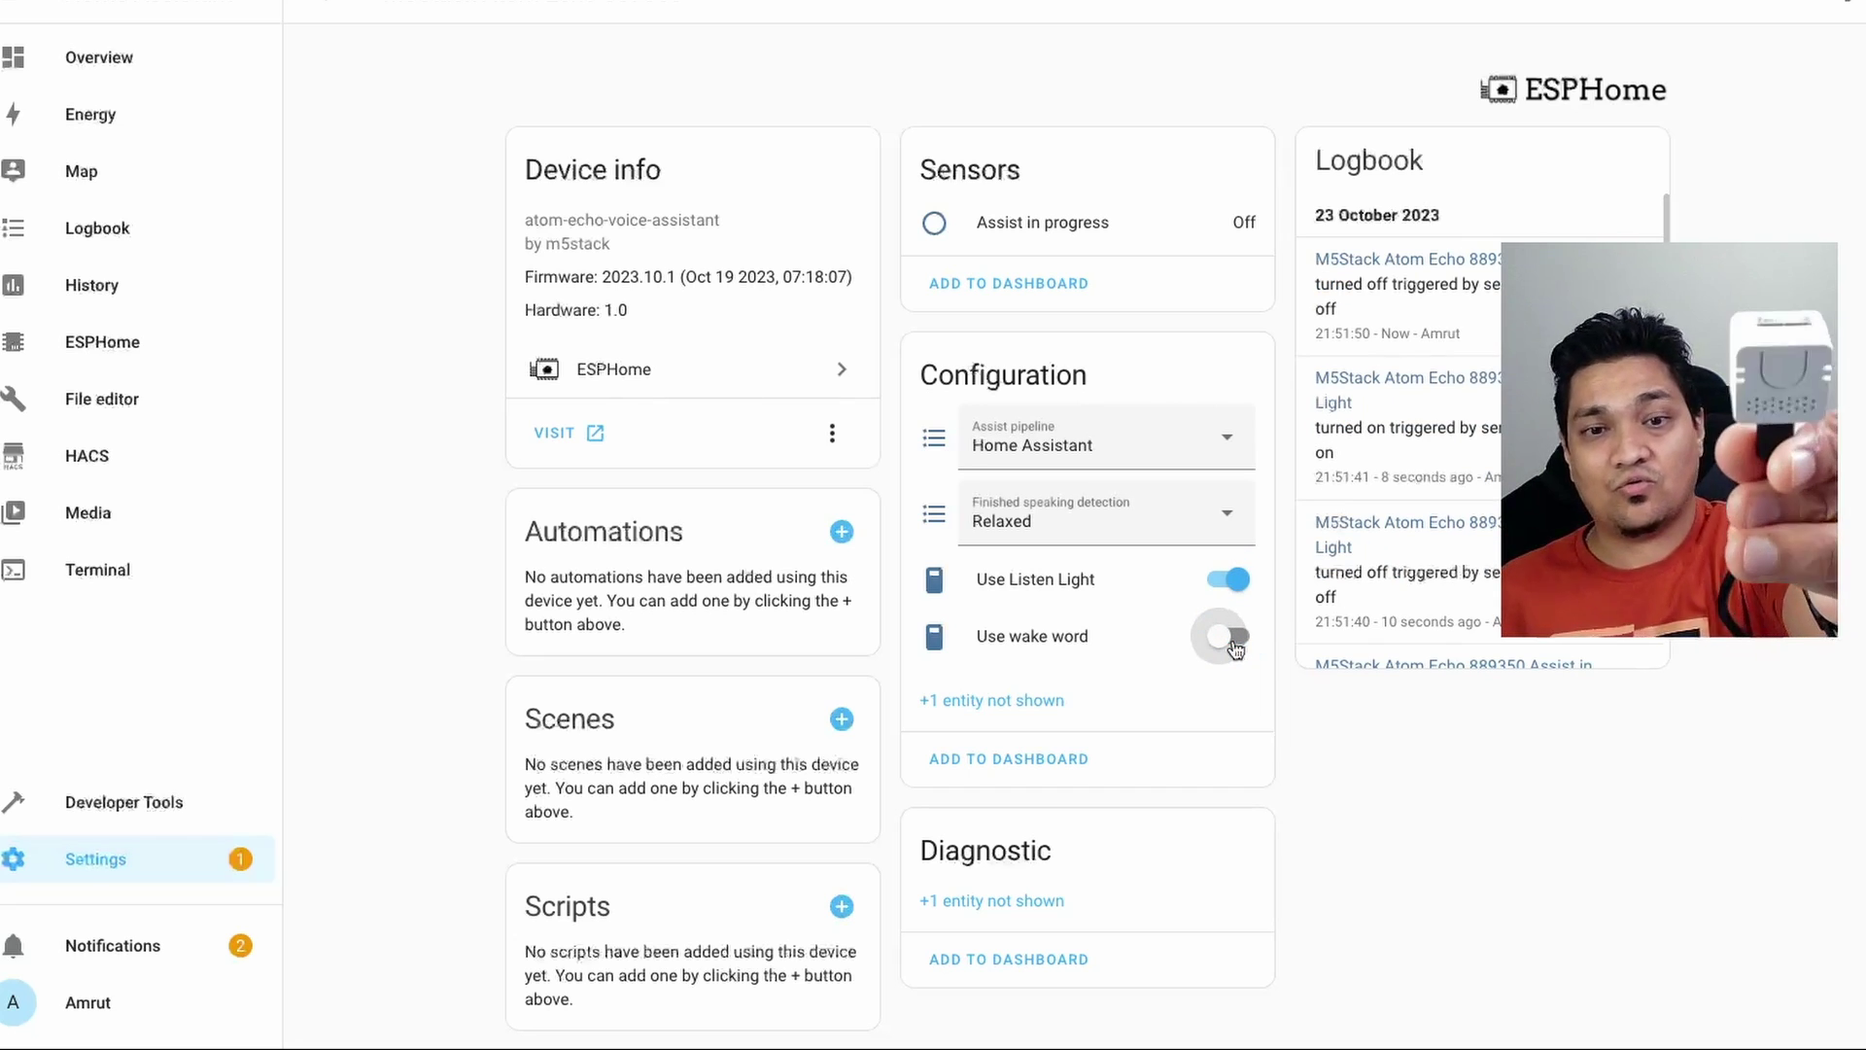
click(1232, 642)
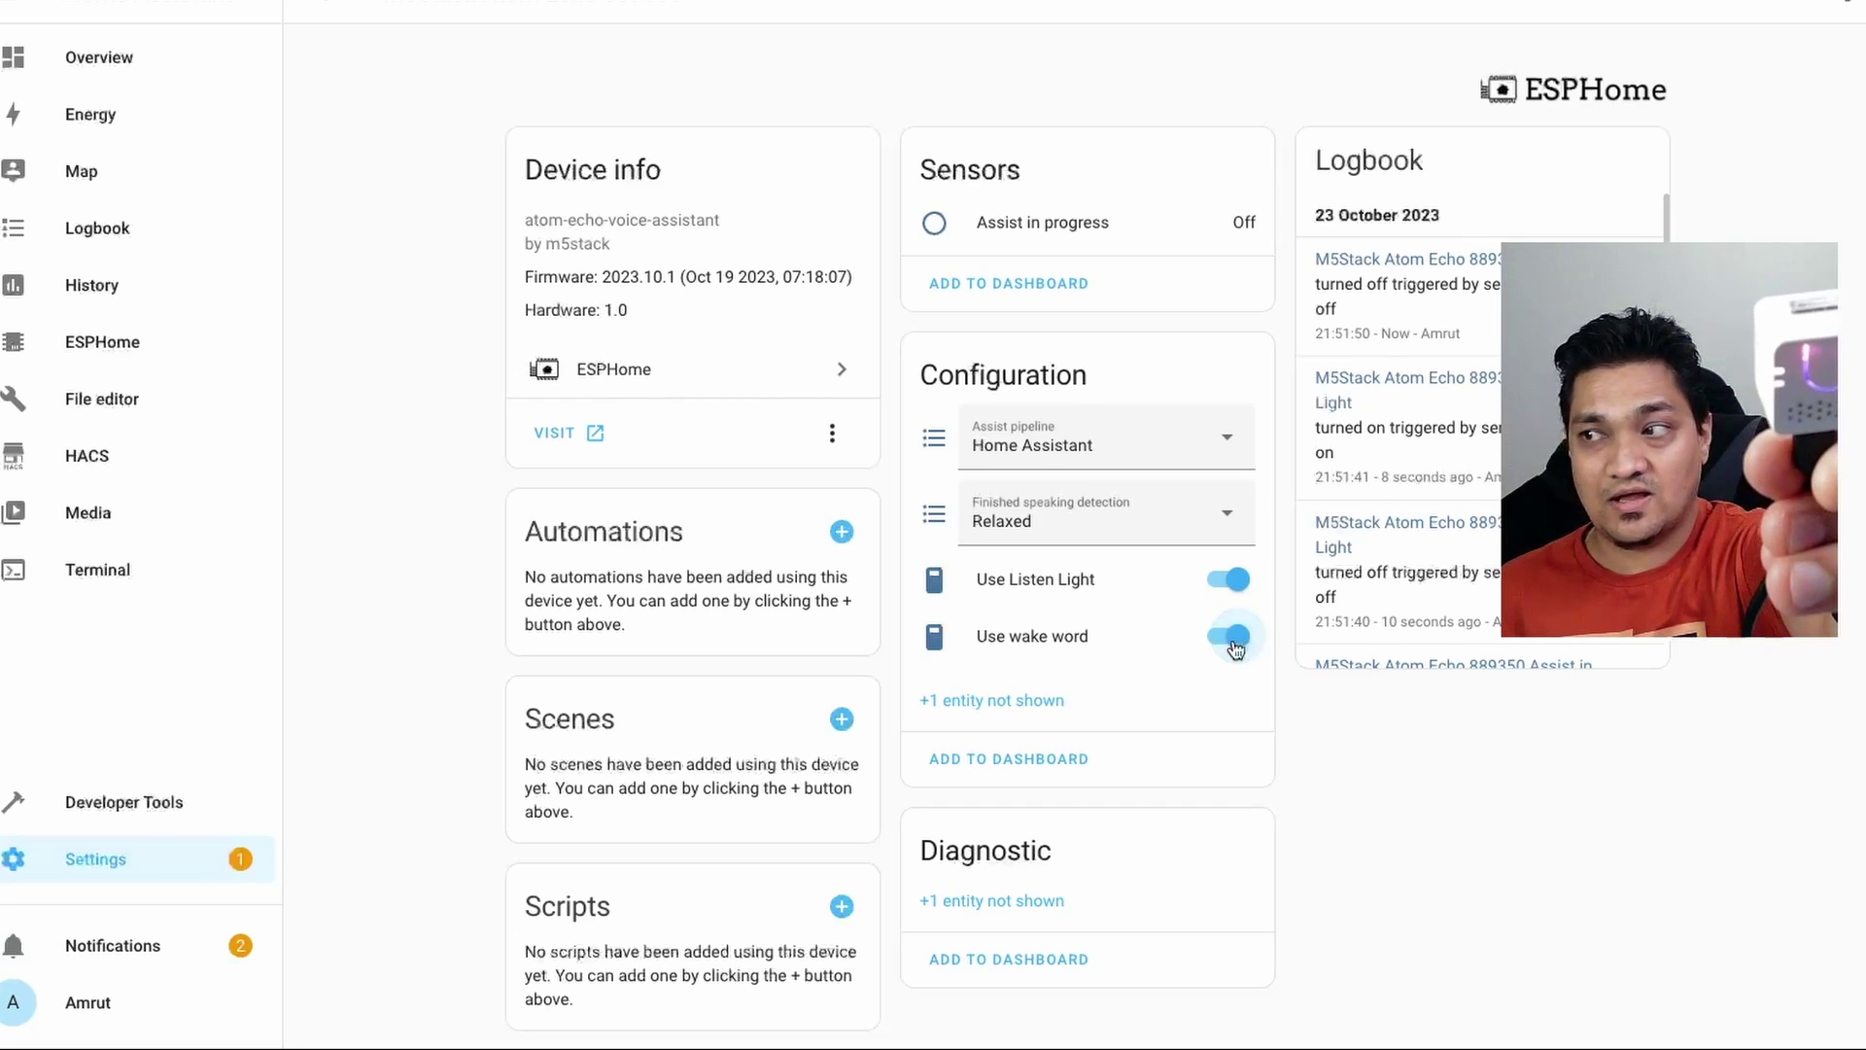
click(1232, 642)
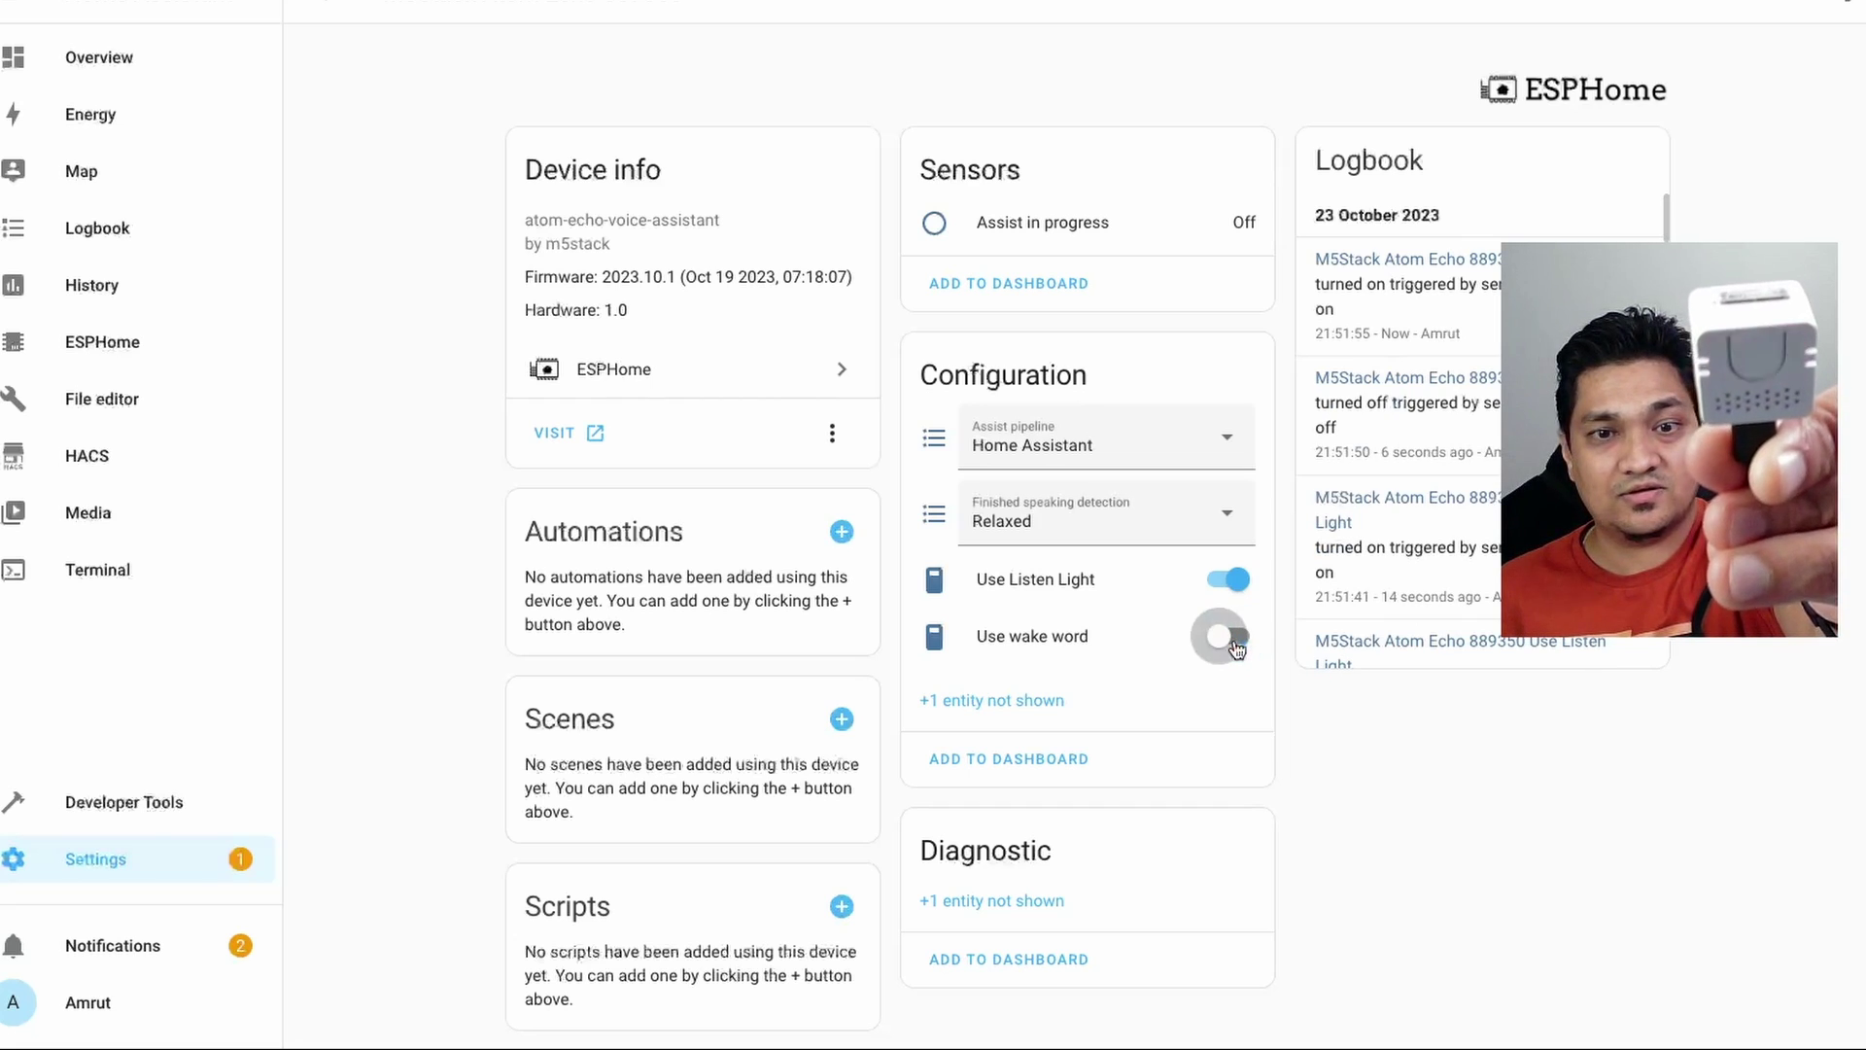
click(1233, 641)
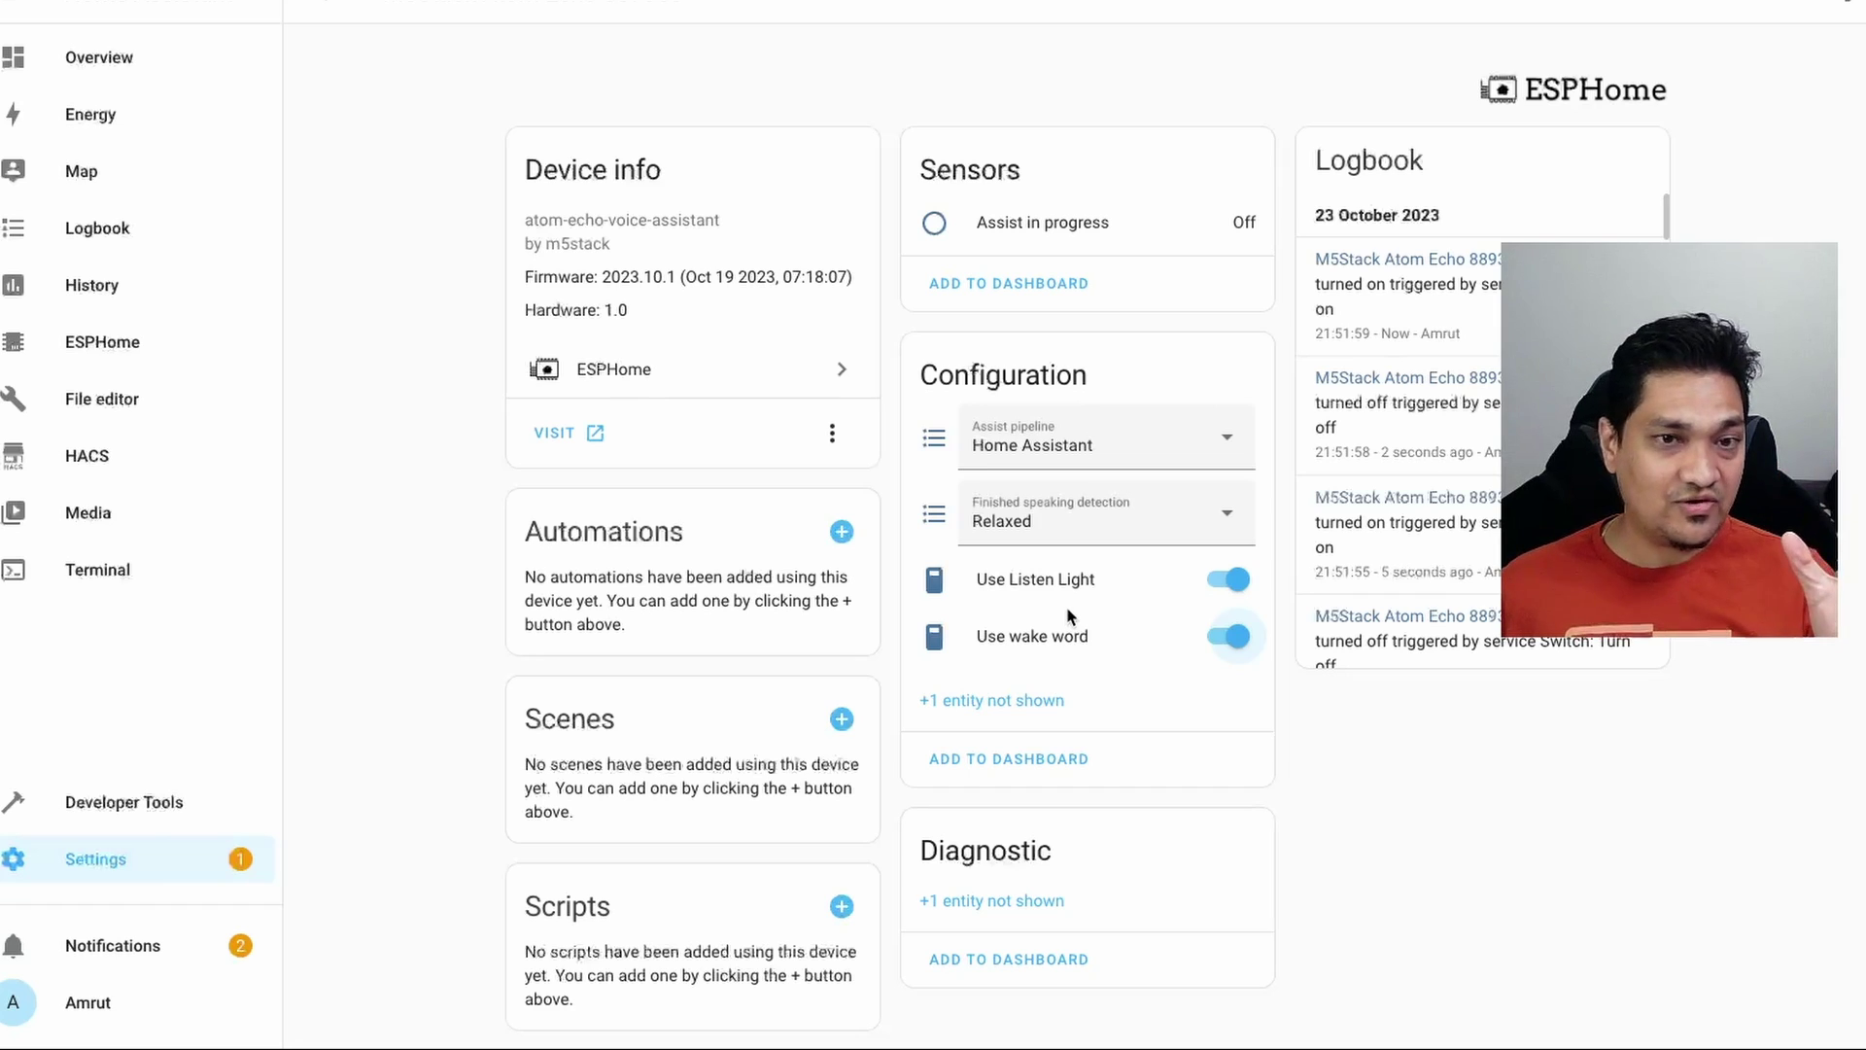
click(82, 50)
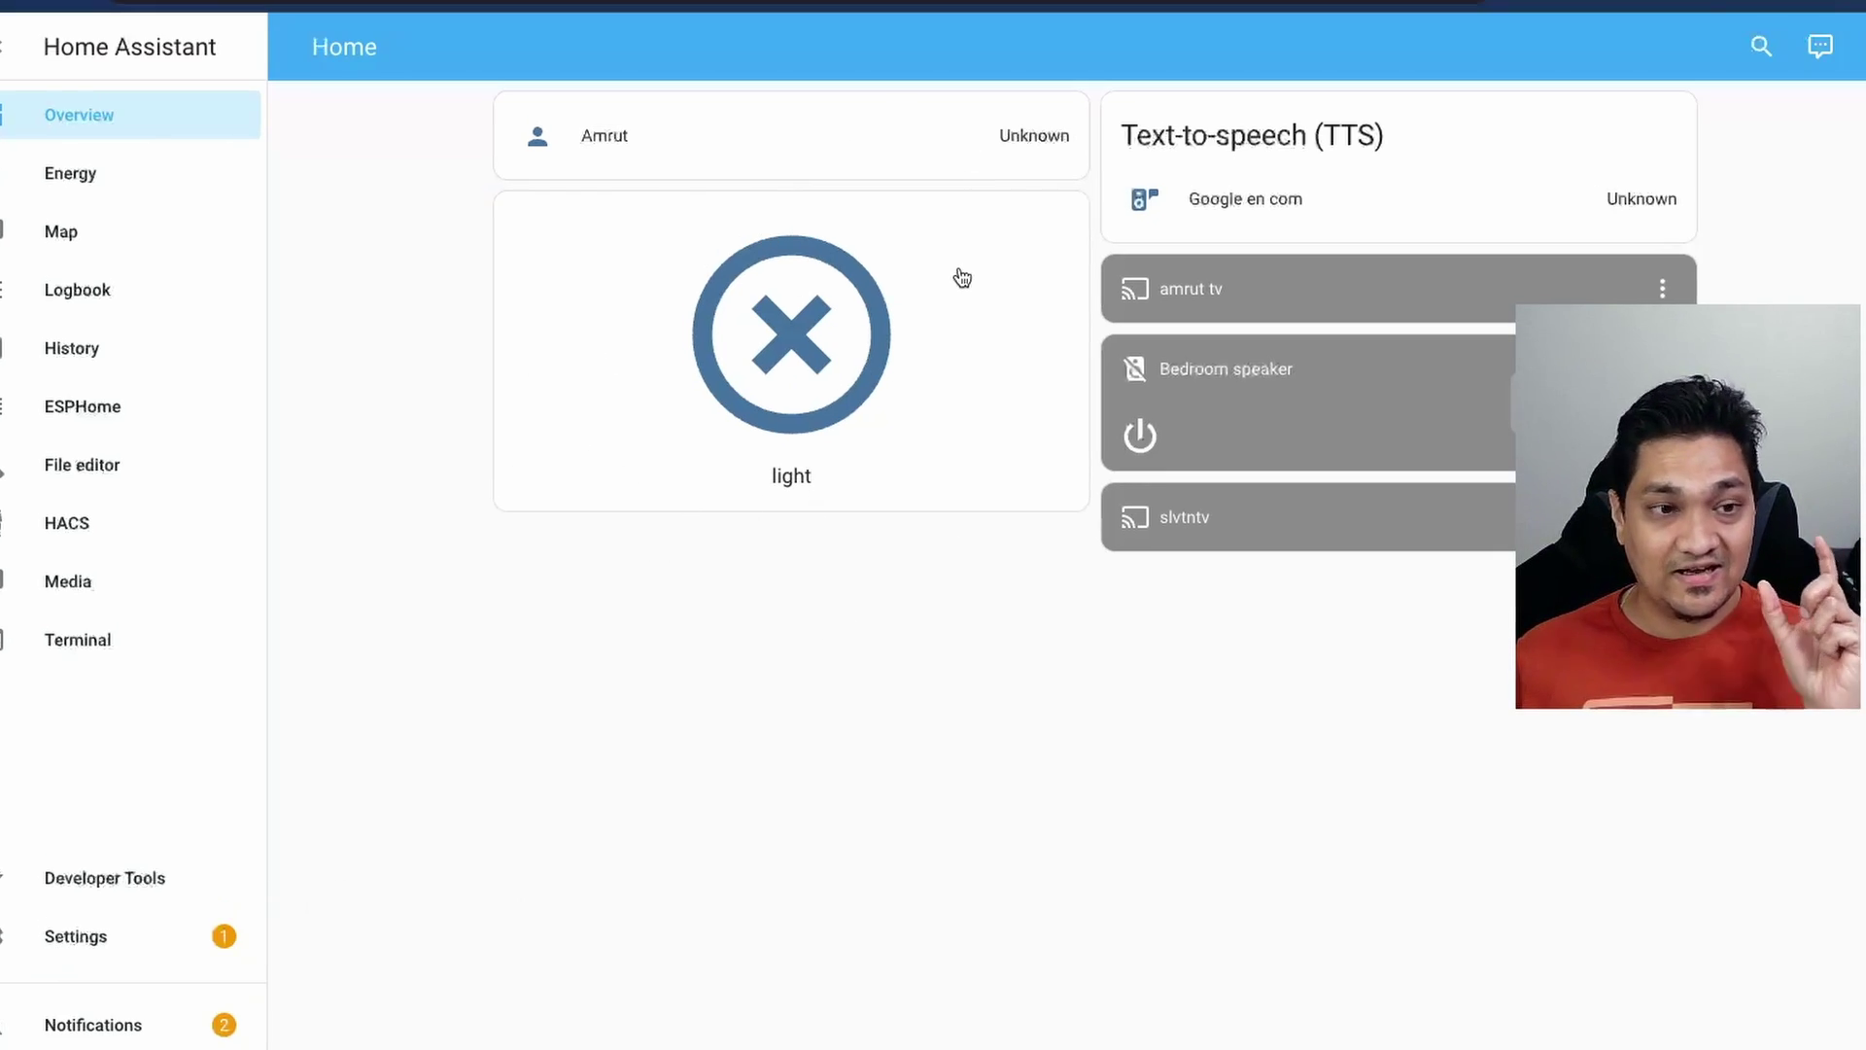
Browse the Helpers, Devices and Entities lists, then open the light toggle helper's details.
click(126, 936)
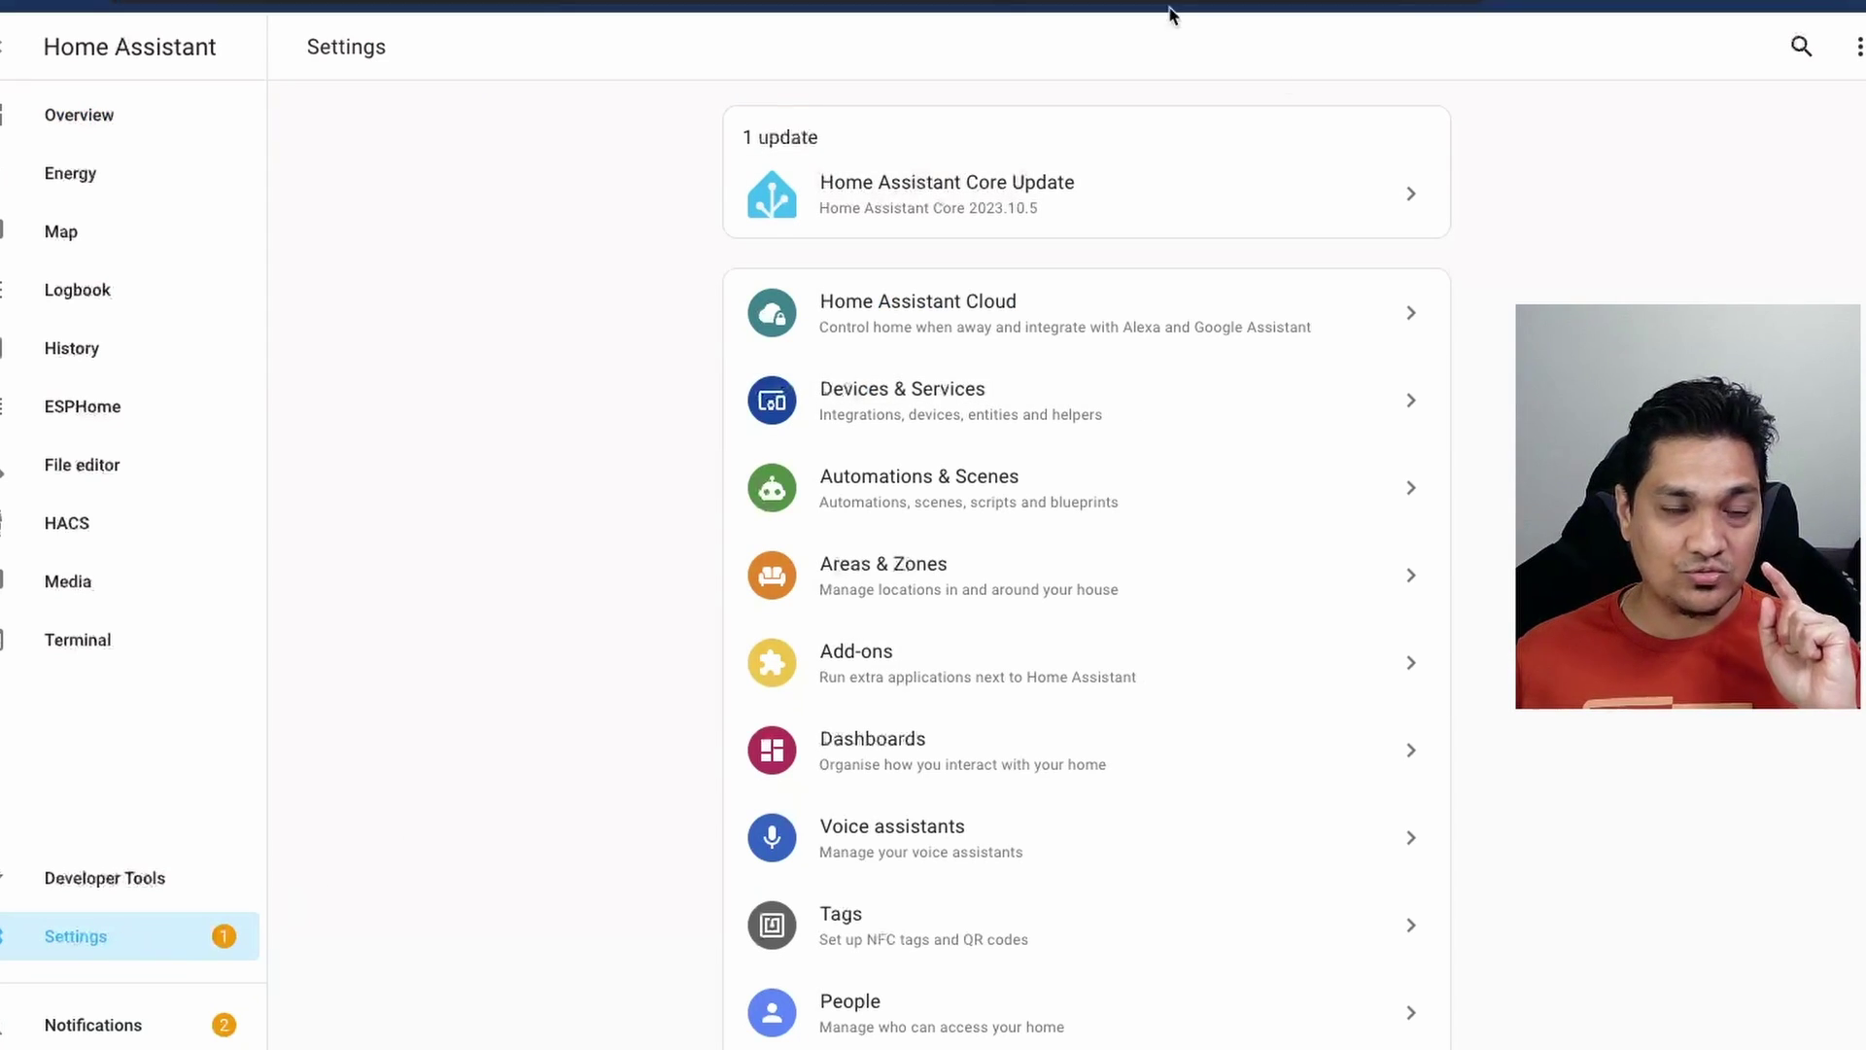
click(1063, 420)
click(1343, 70)
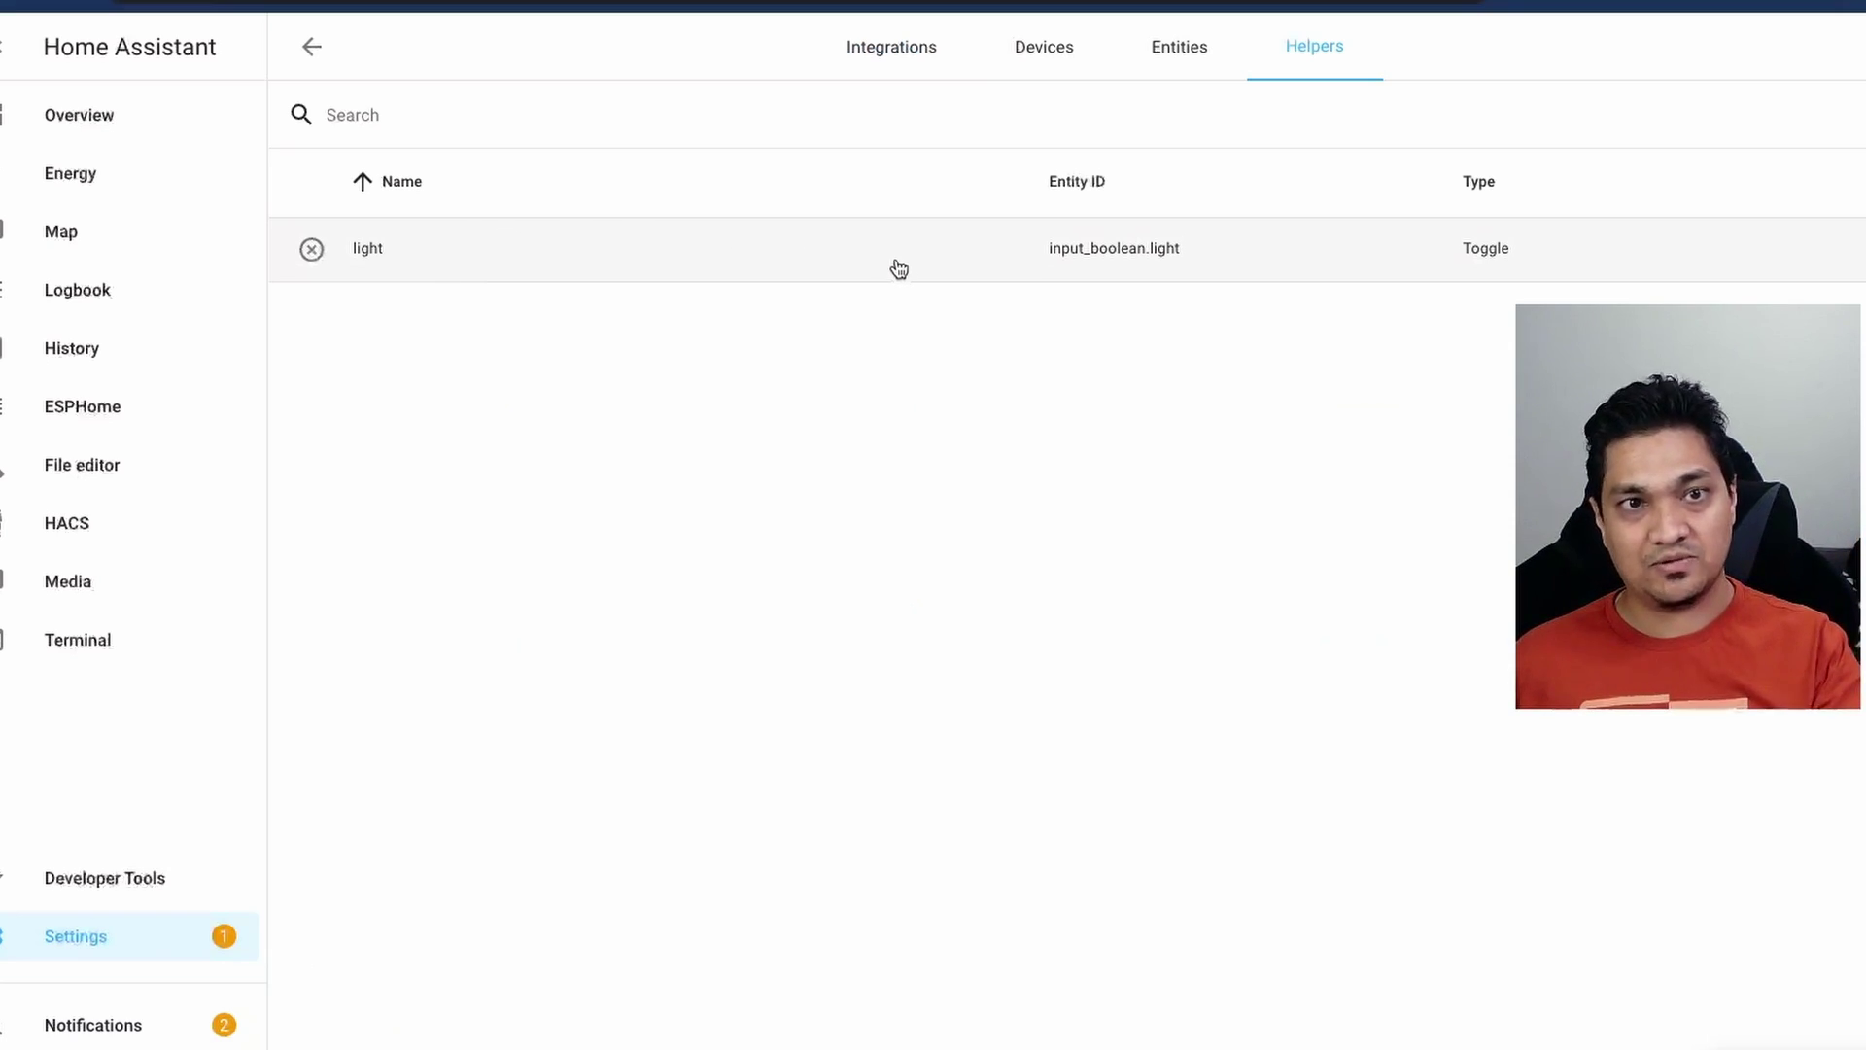
click(1055, 55)
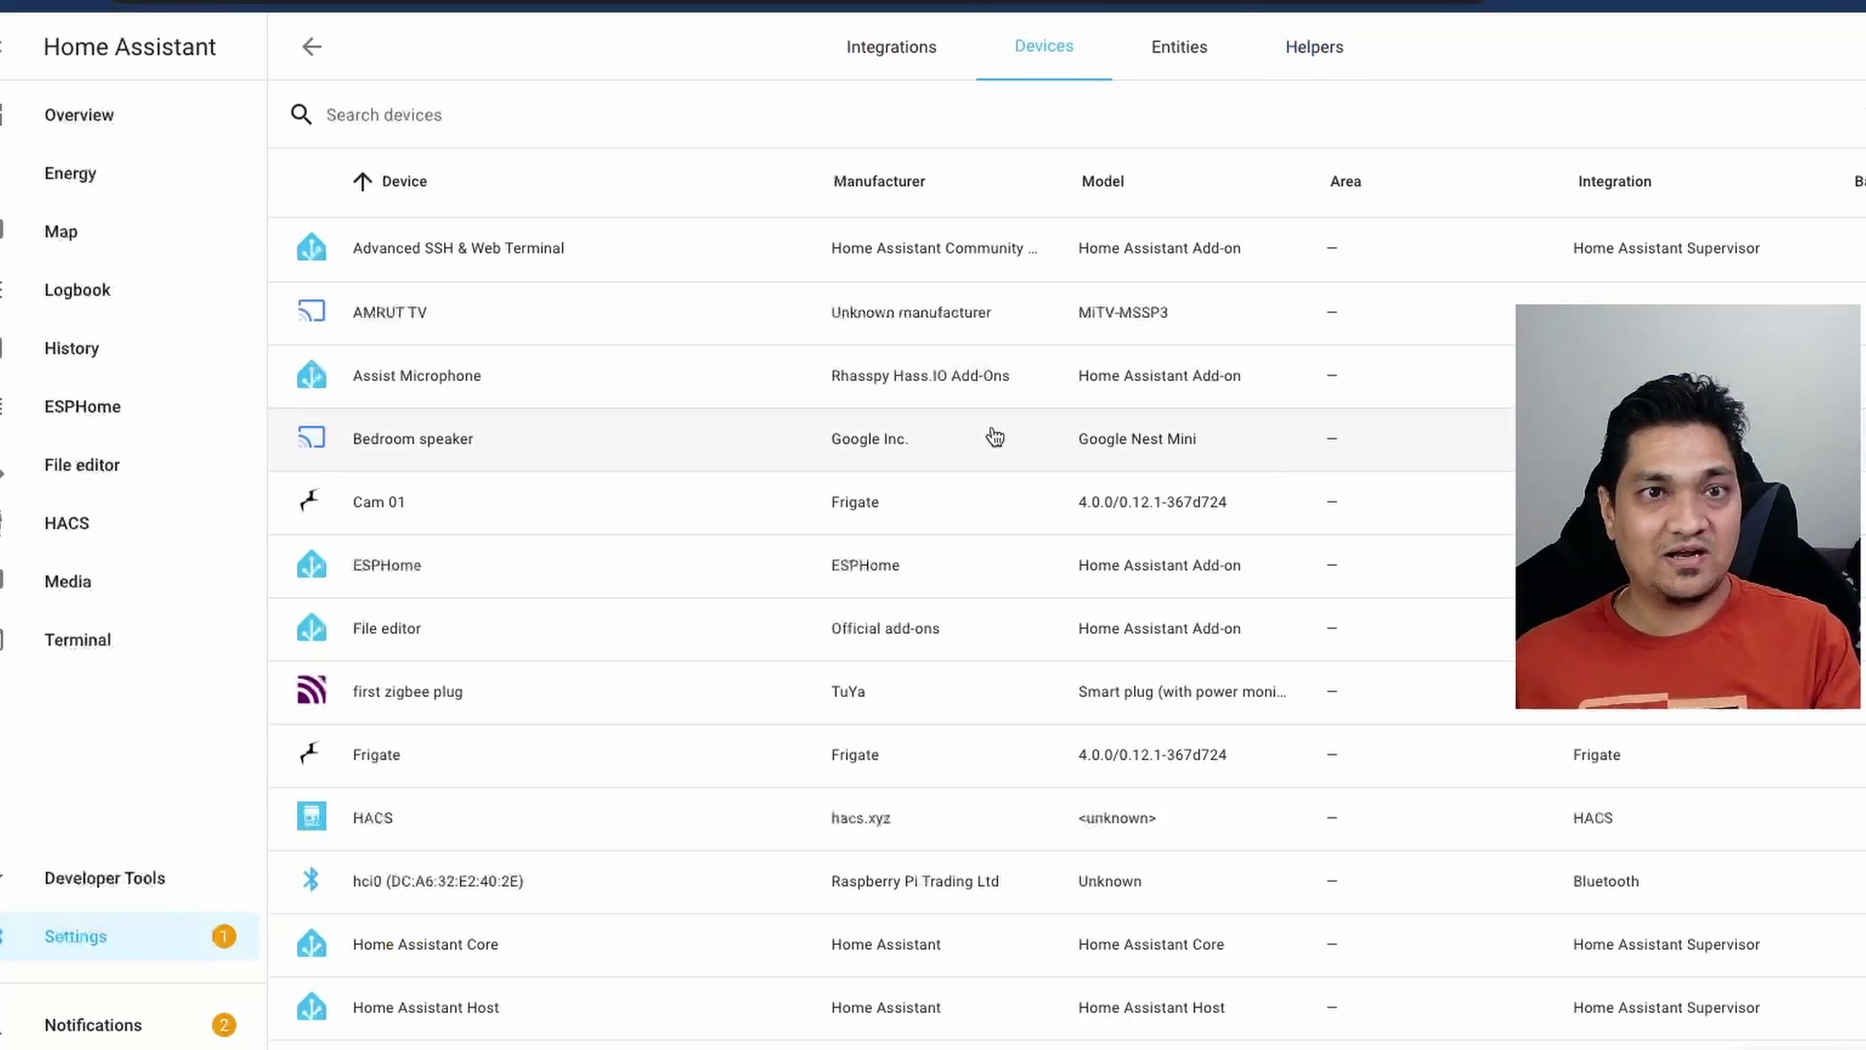
click(1178, 56)
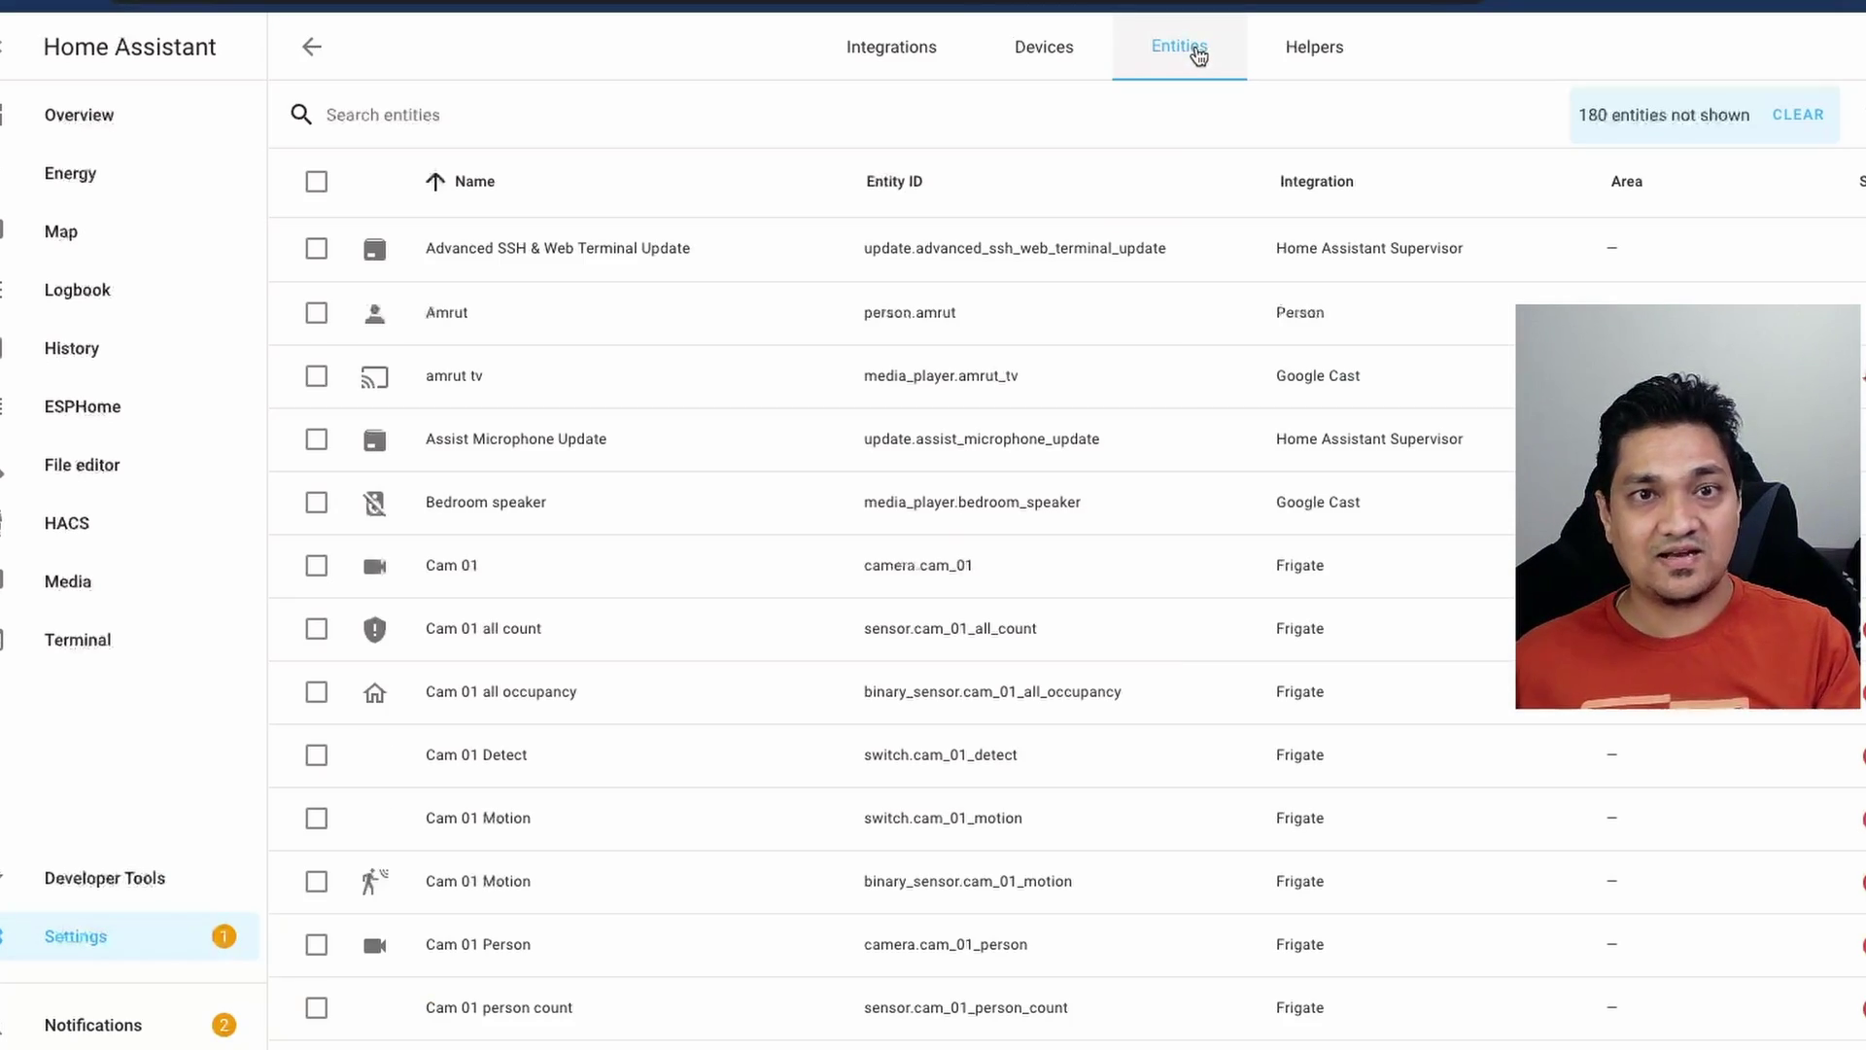
click(1293, 46)
click(370, 250)
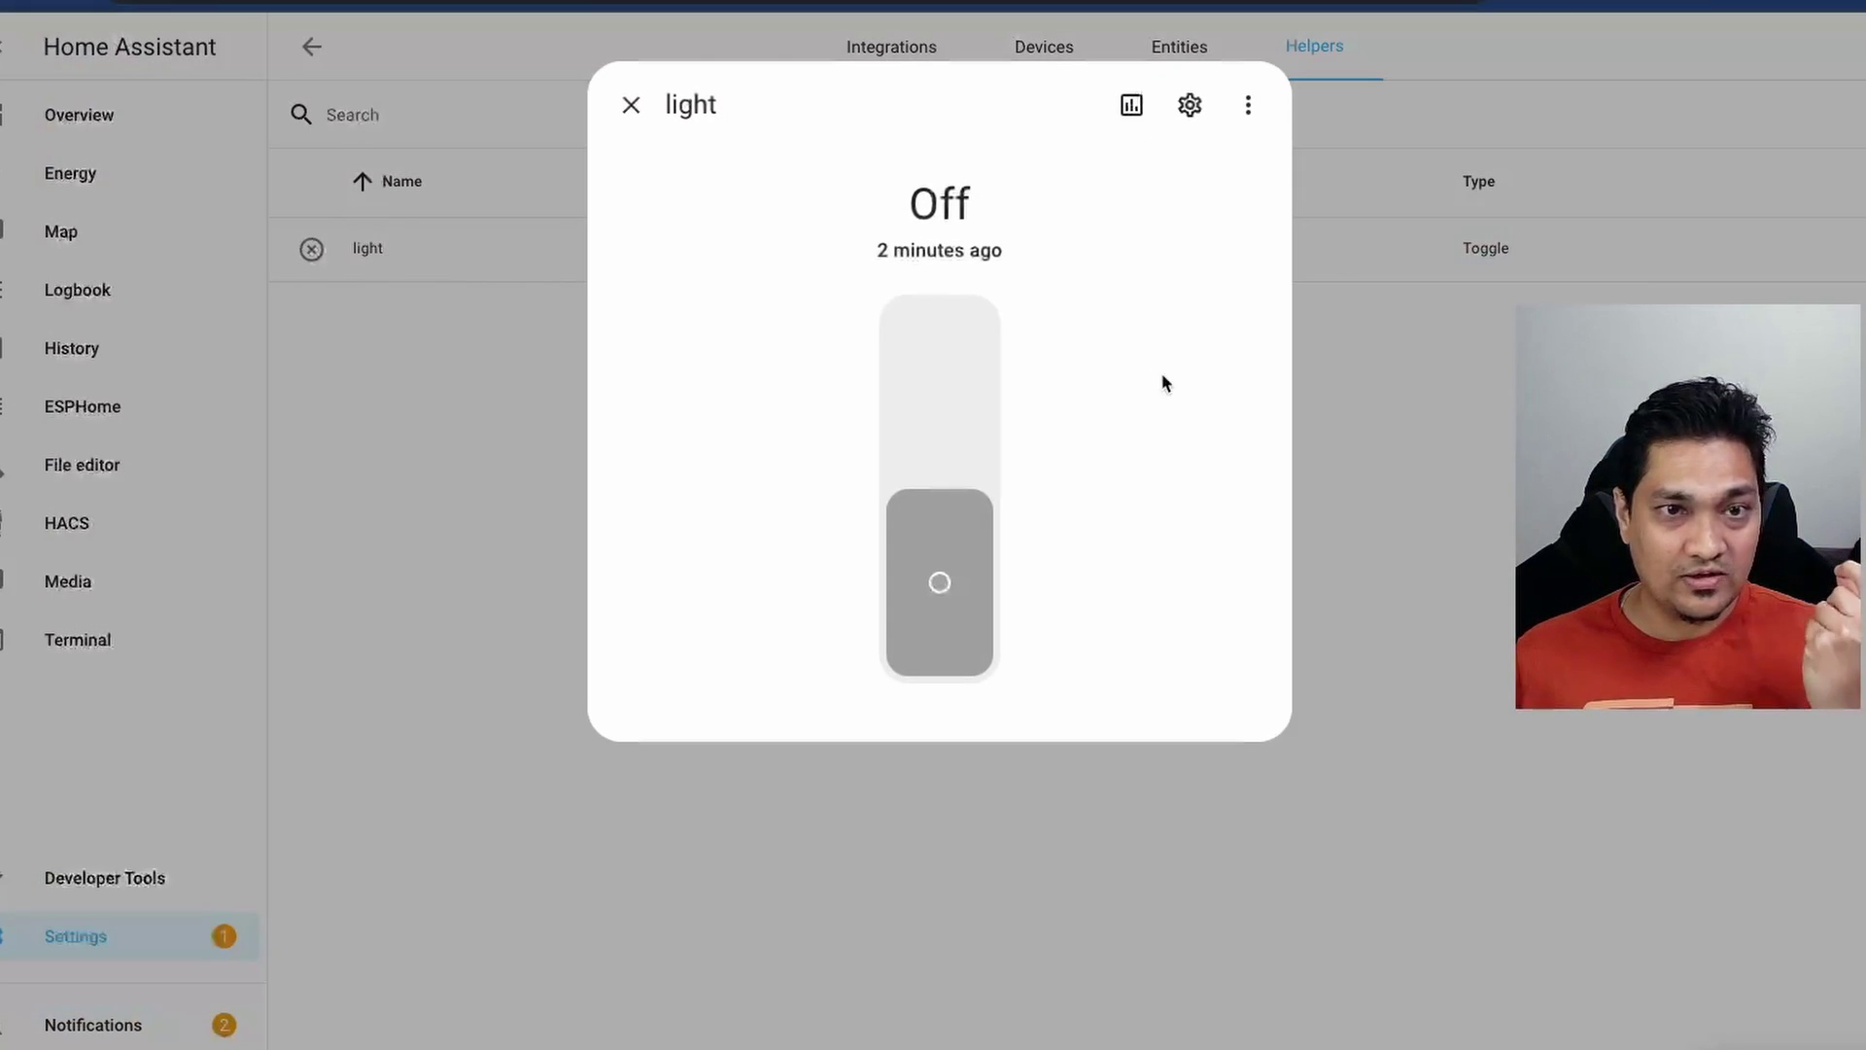
Turn the light helper's exposure to Assist off and back on.
click(1194, 109)
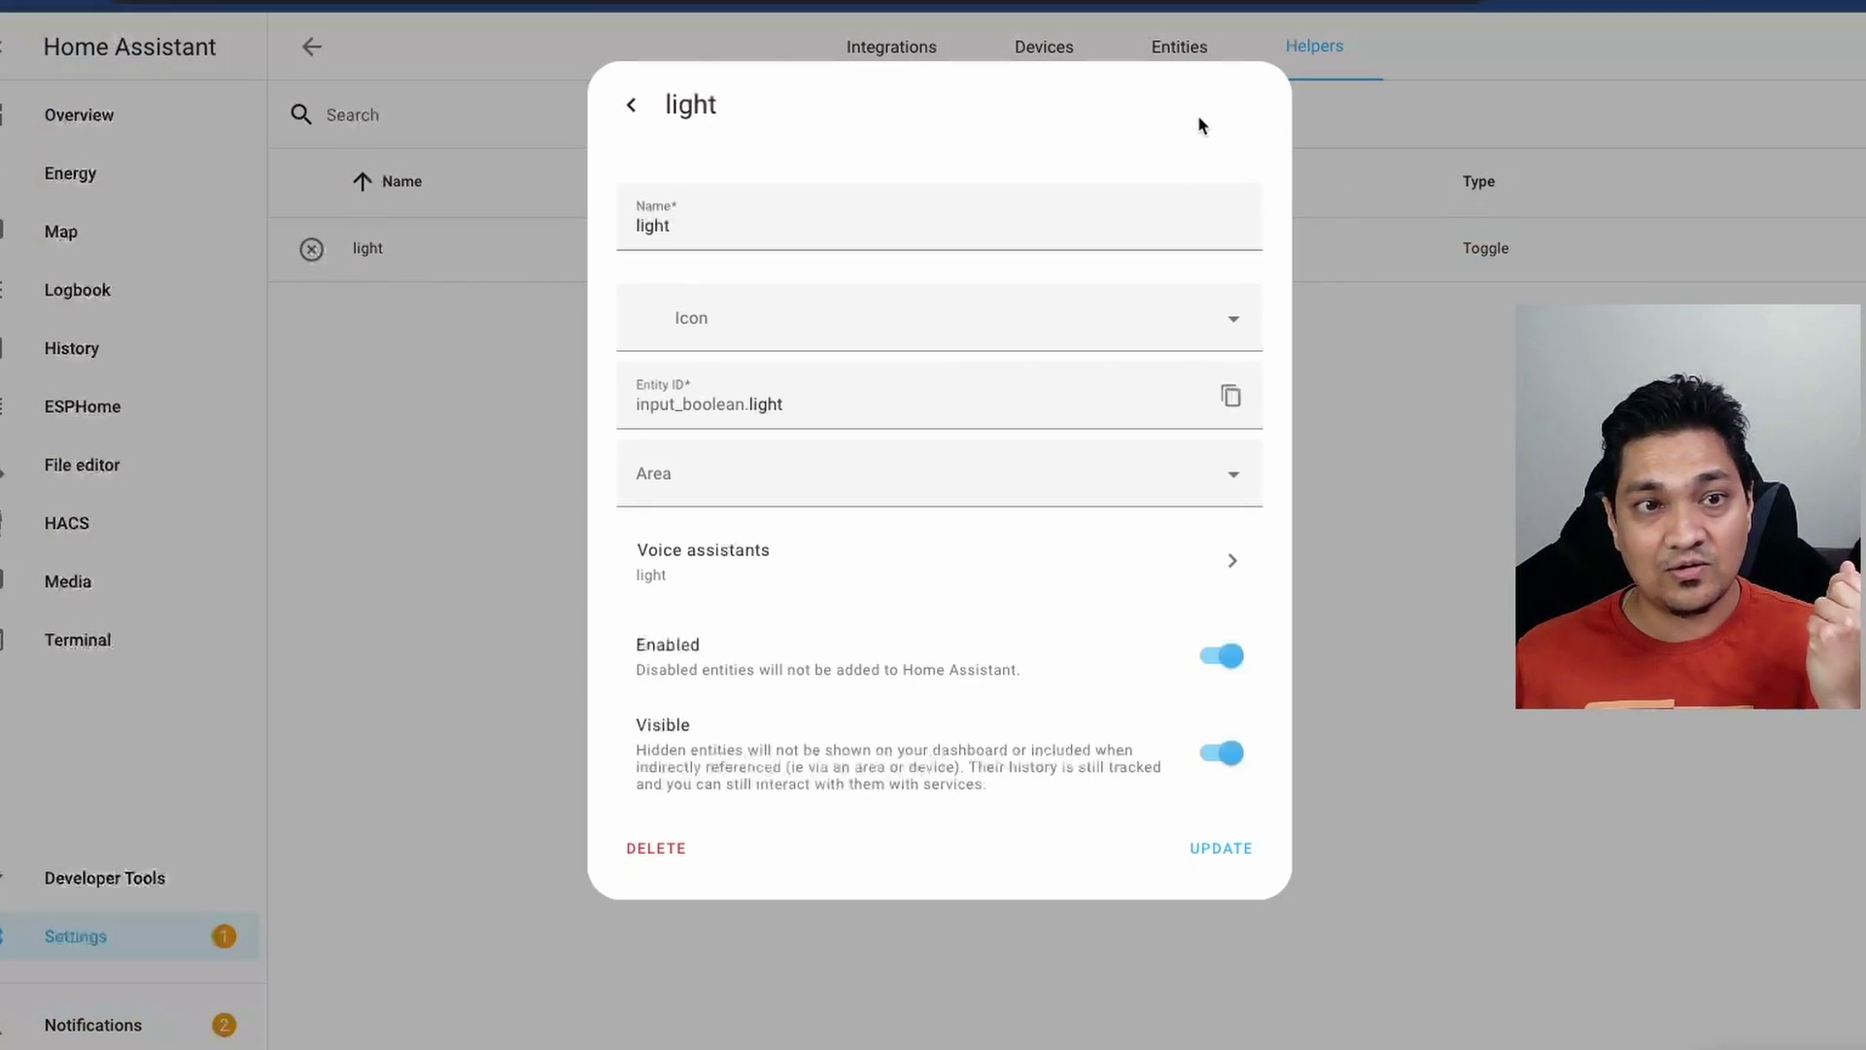
click(711, 567)
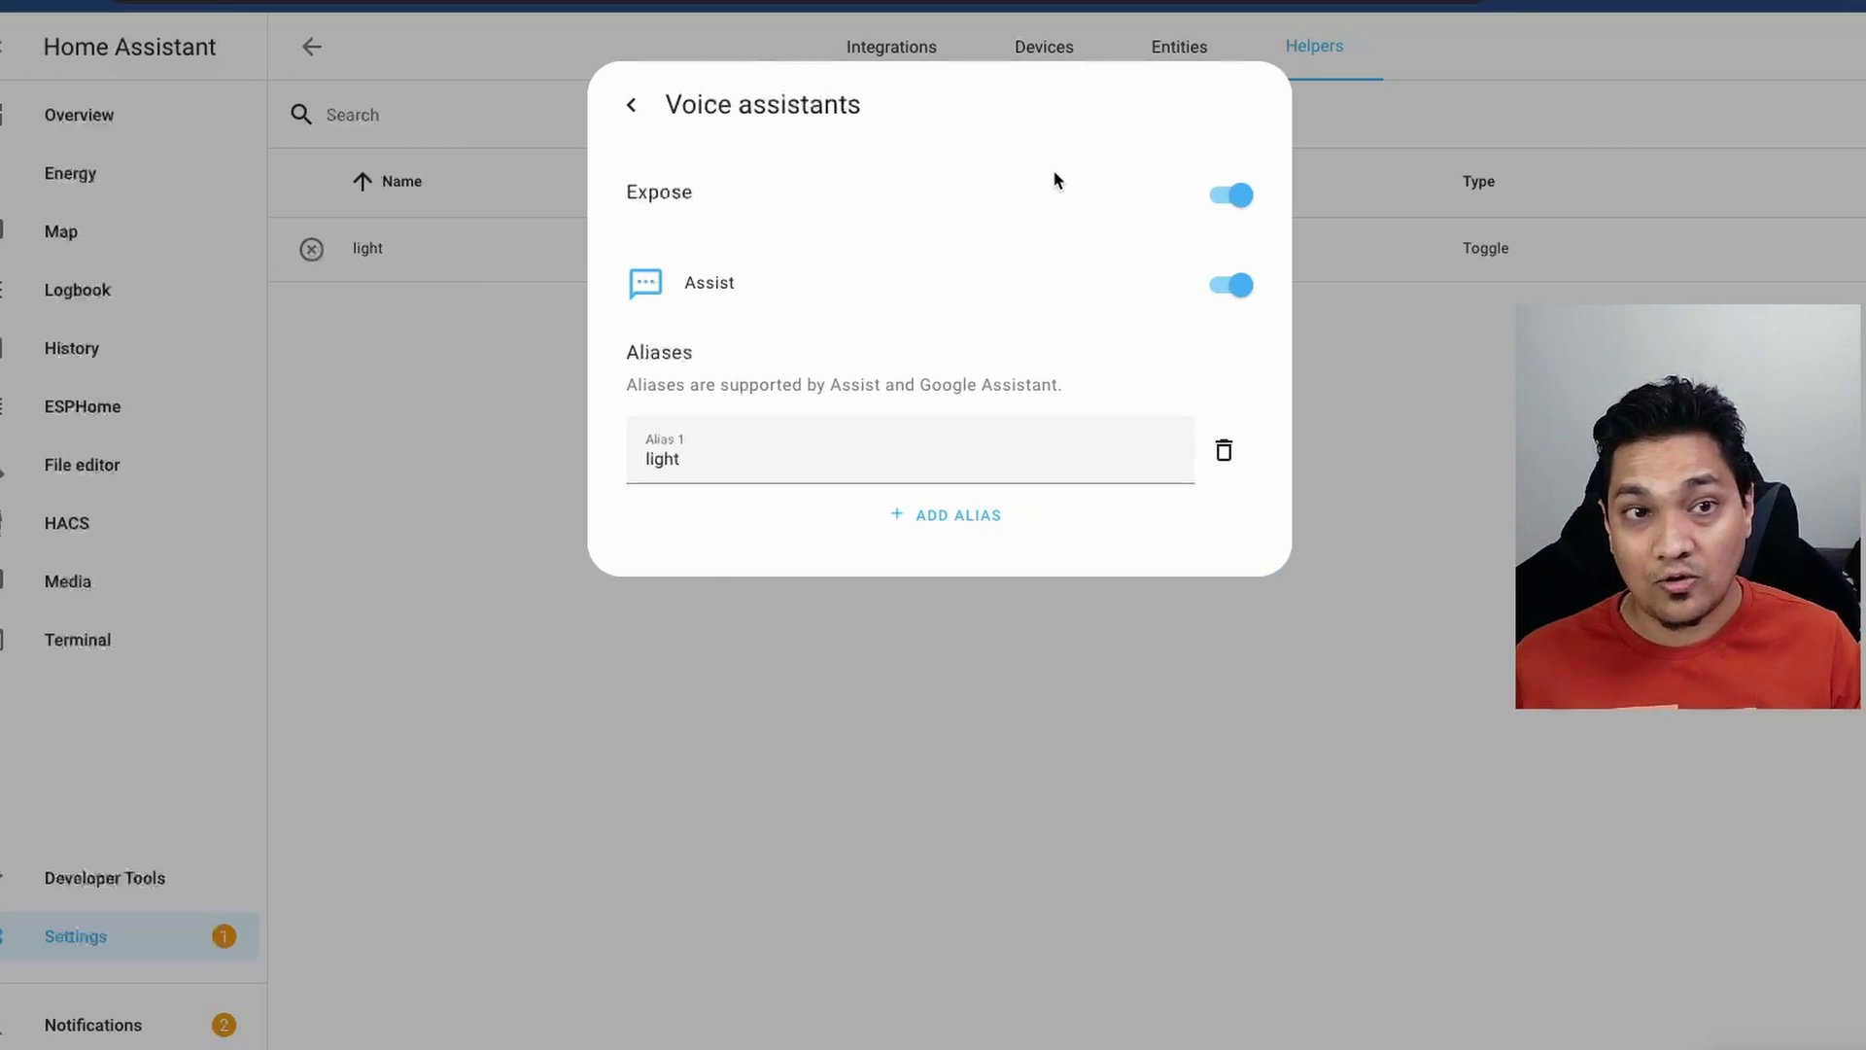
click(1227, 199)
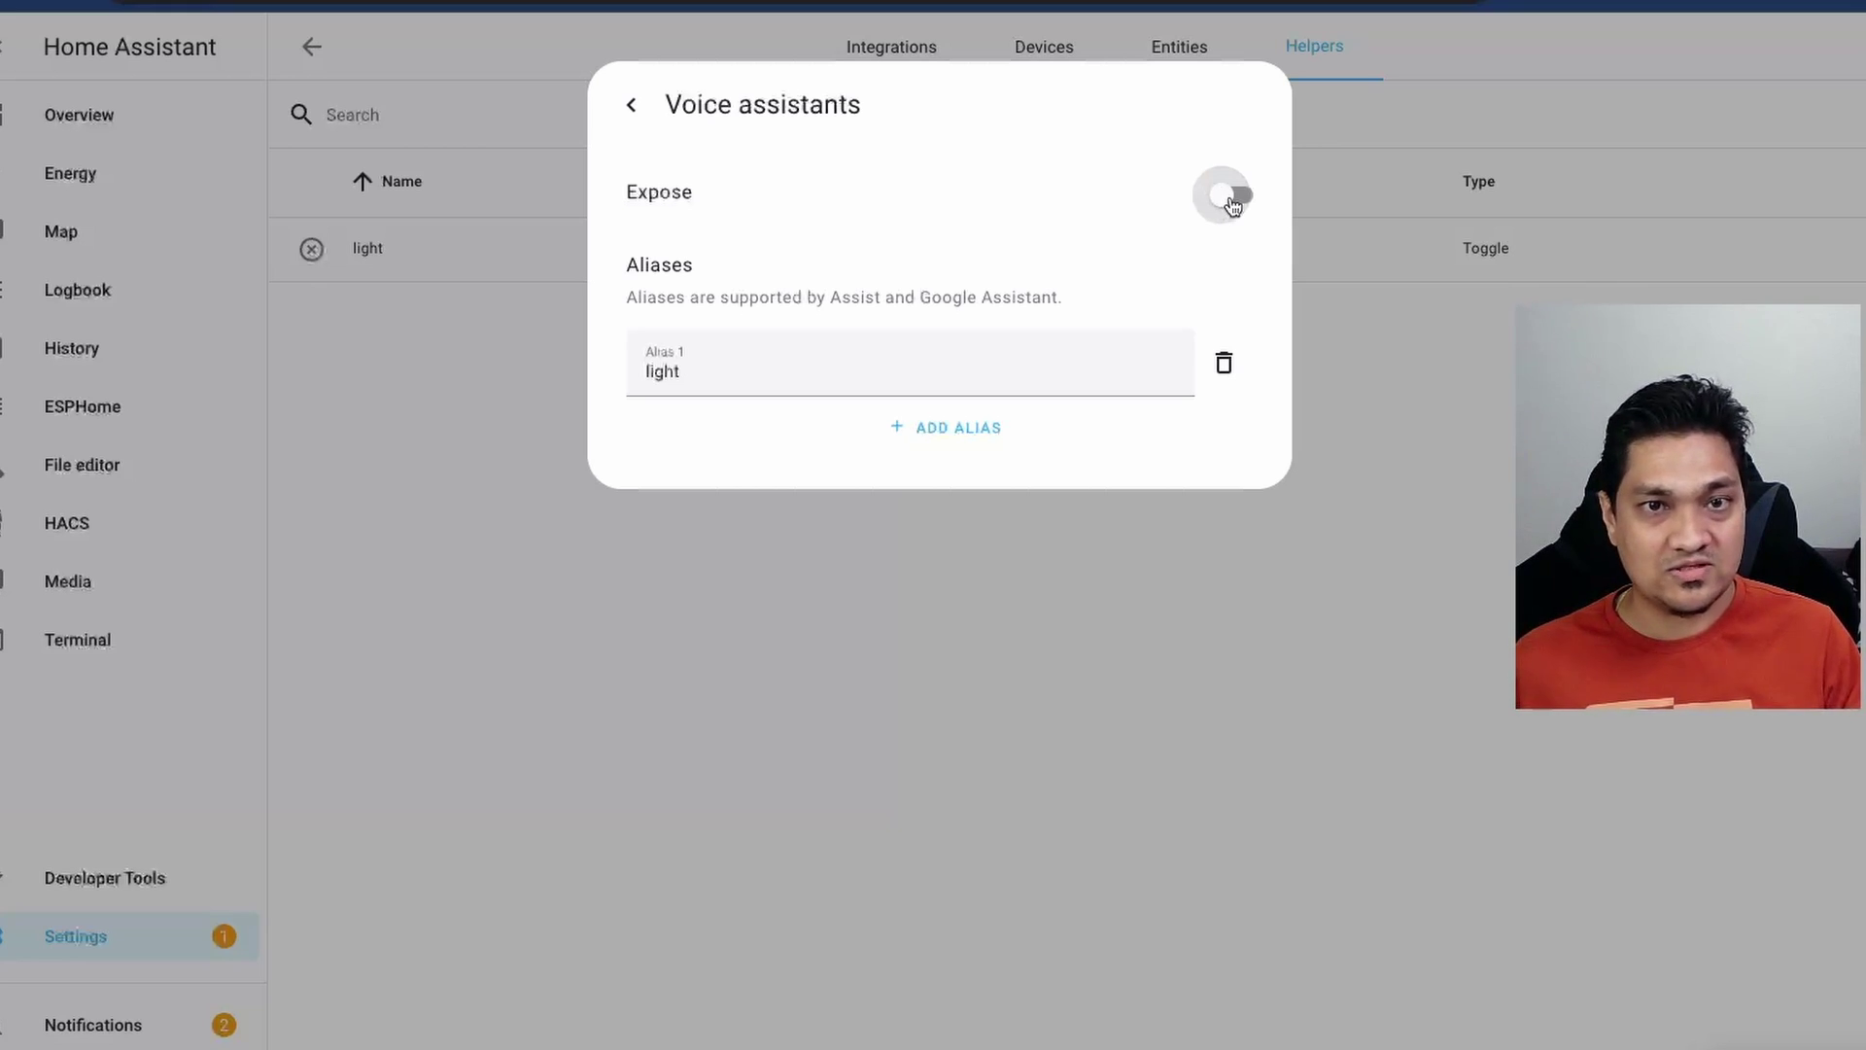
click(1233, 204)
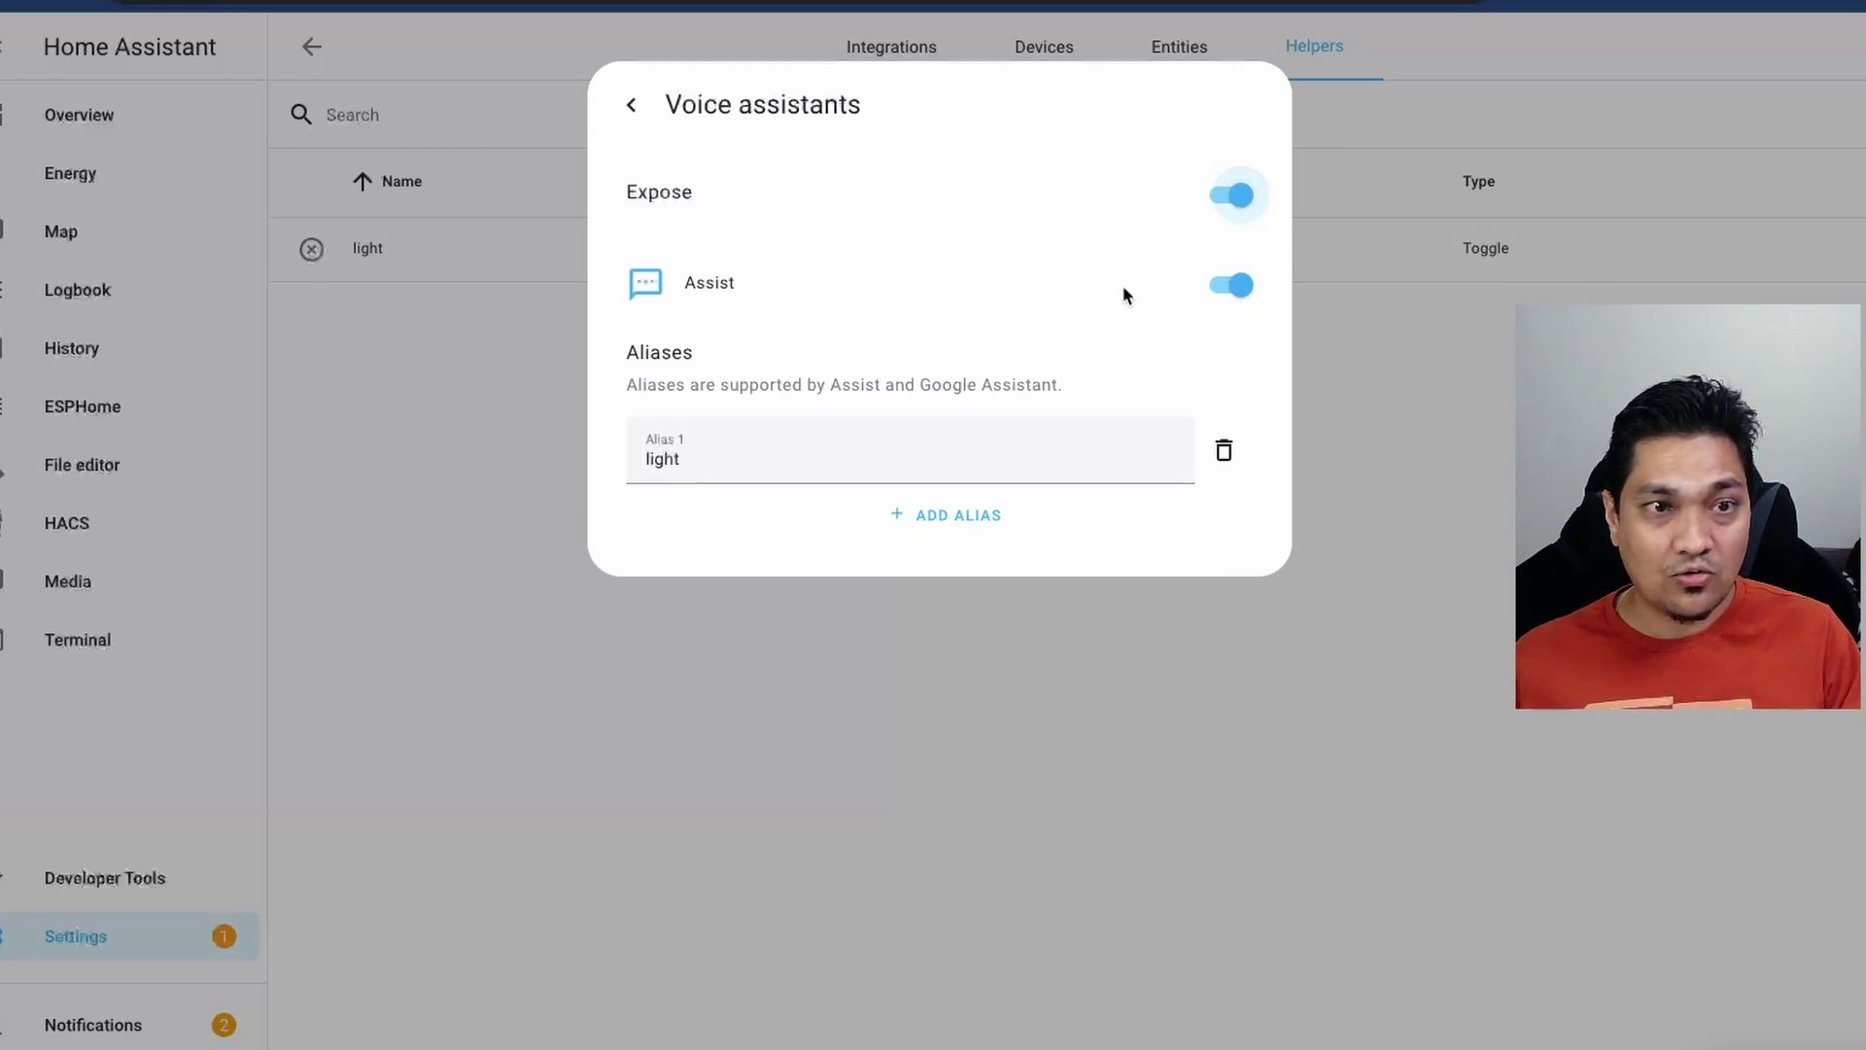
Check the helper's 'light' alias, then close the helper dialog.
click(788, 454)
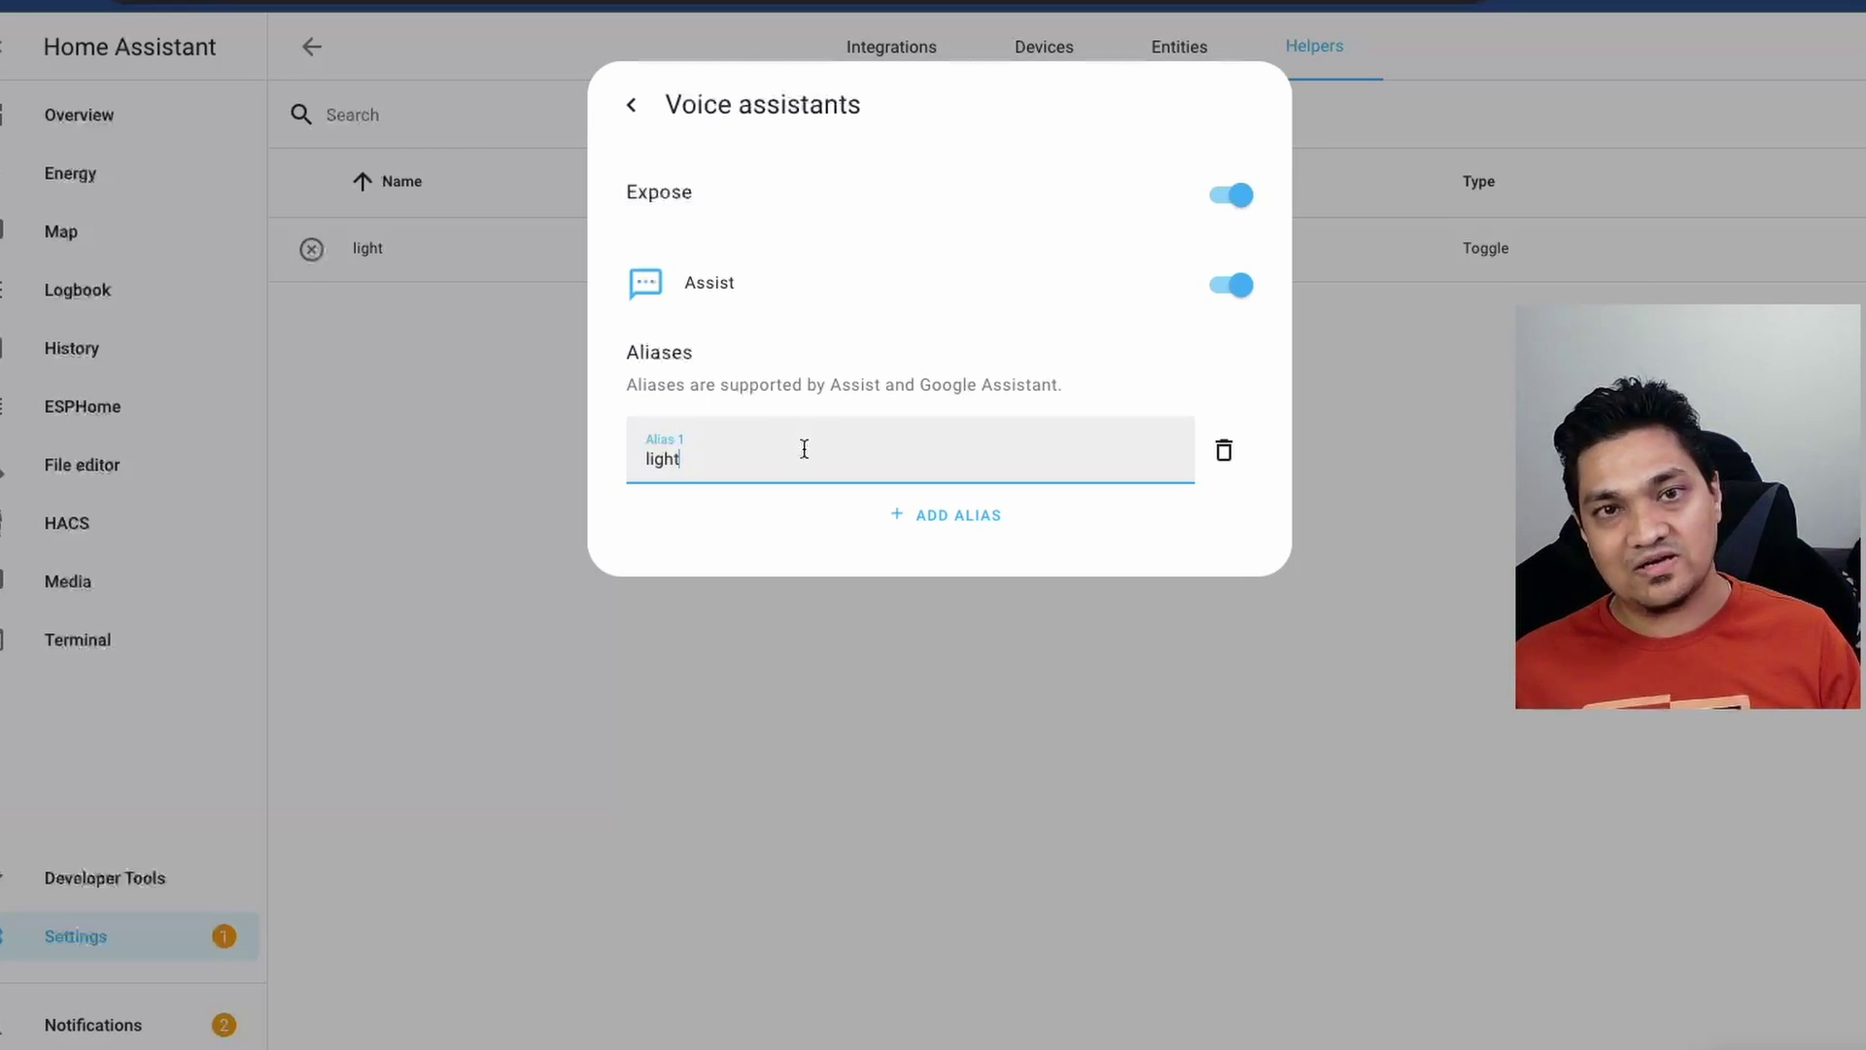
click(625, 110)
click(627, 107)
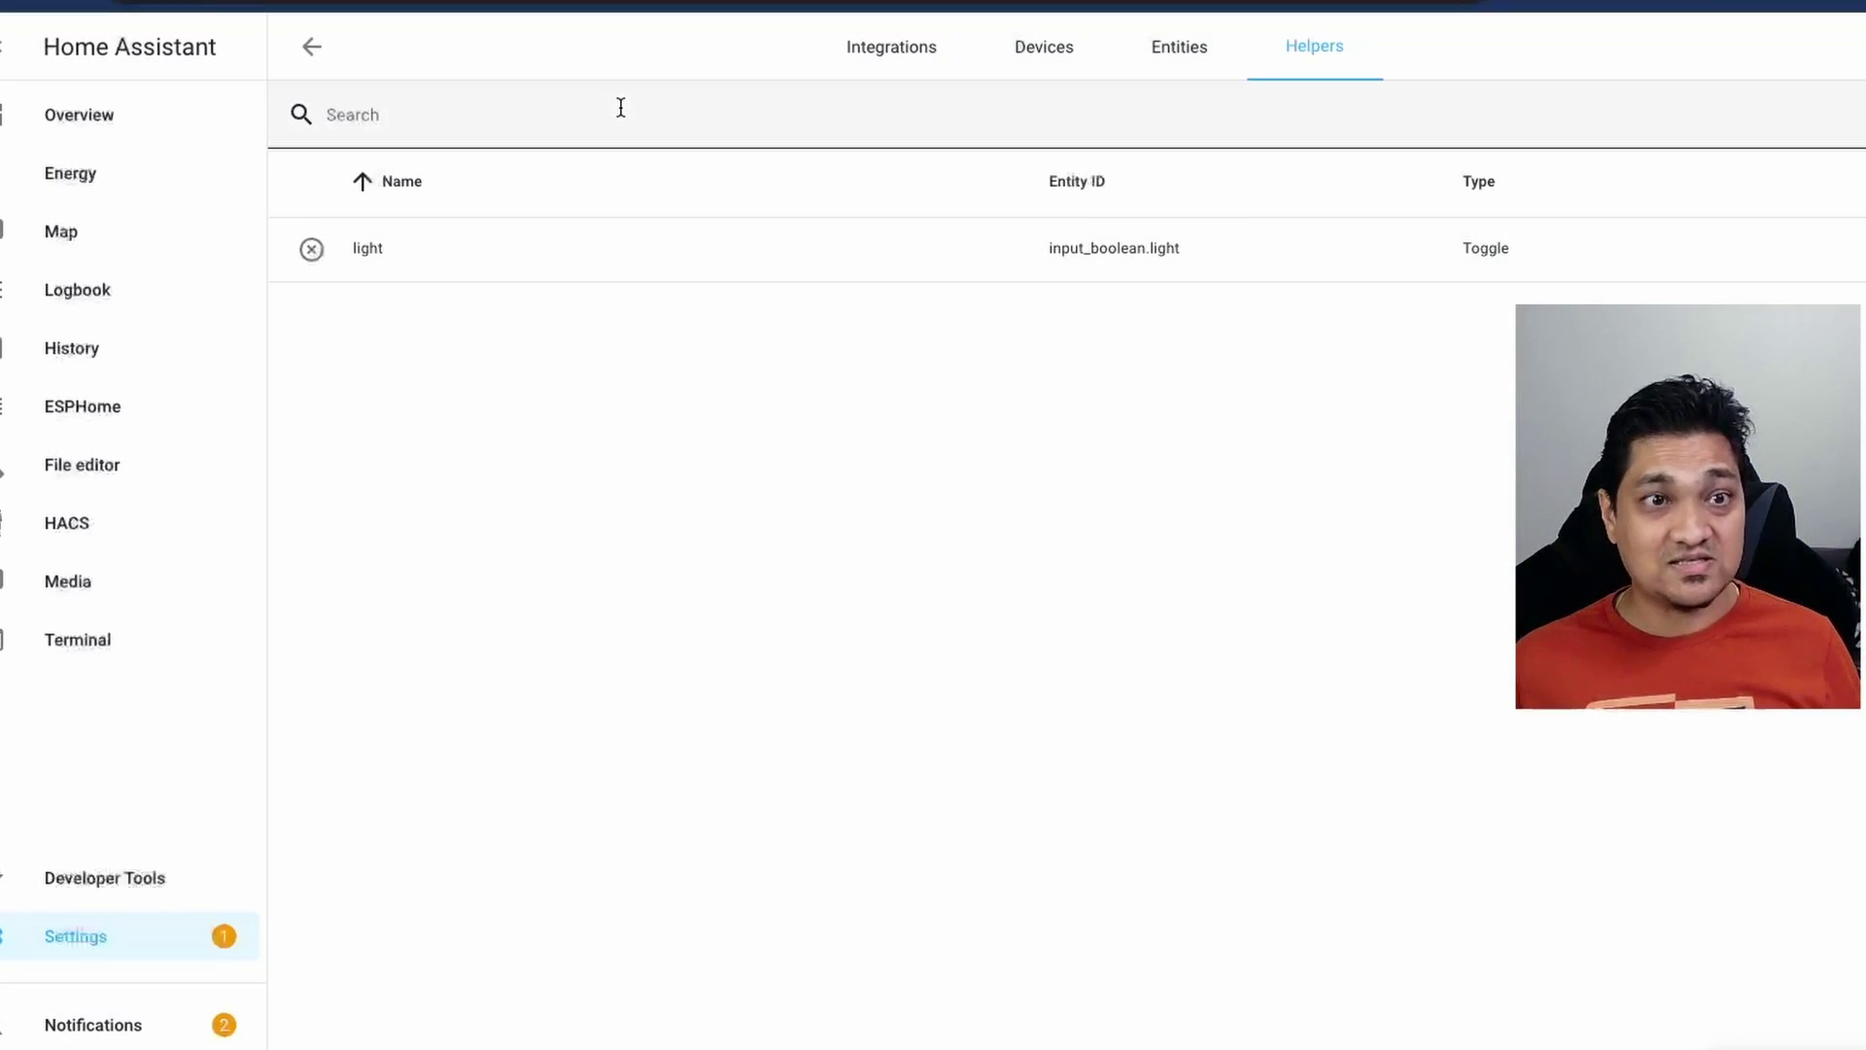
click(146, 936)
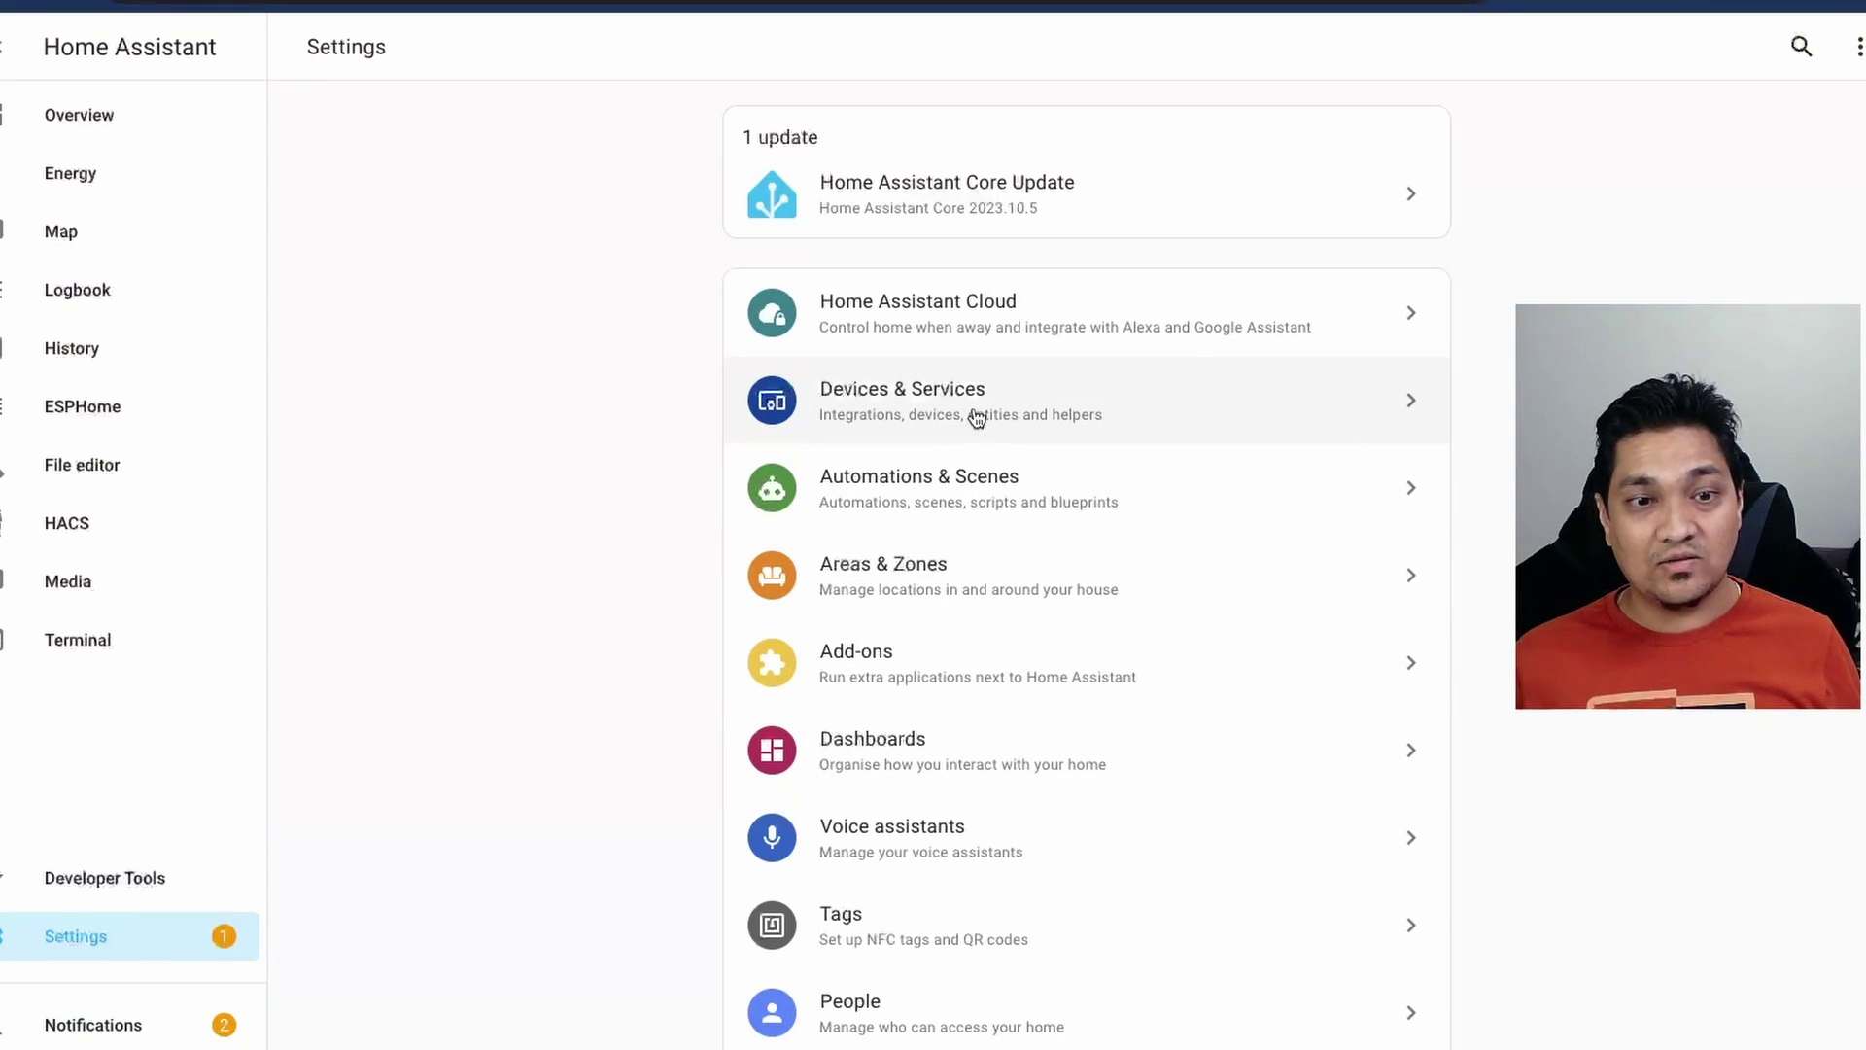
Open the Debug view for the Home Assistant assistant under Settings > Voice assistants.
click(967, 853)
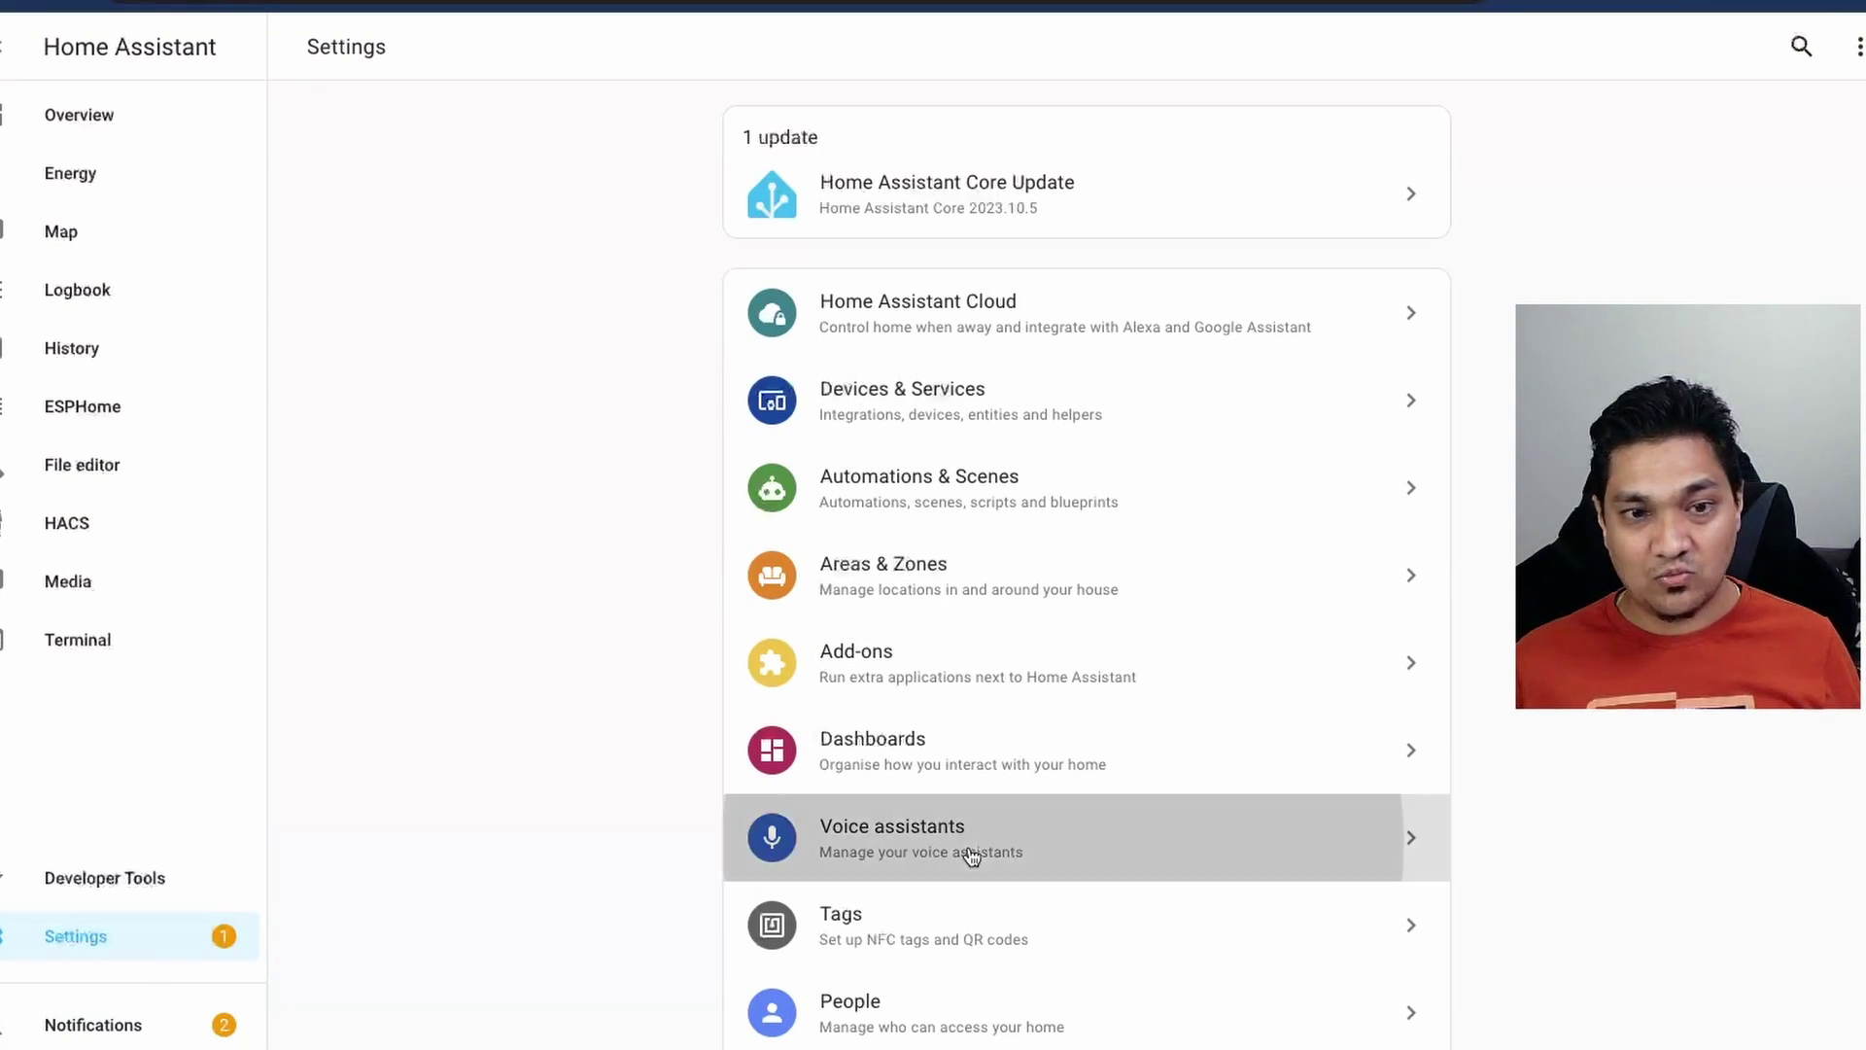
click(1310, 243)
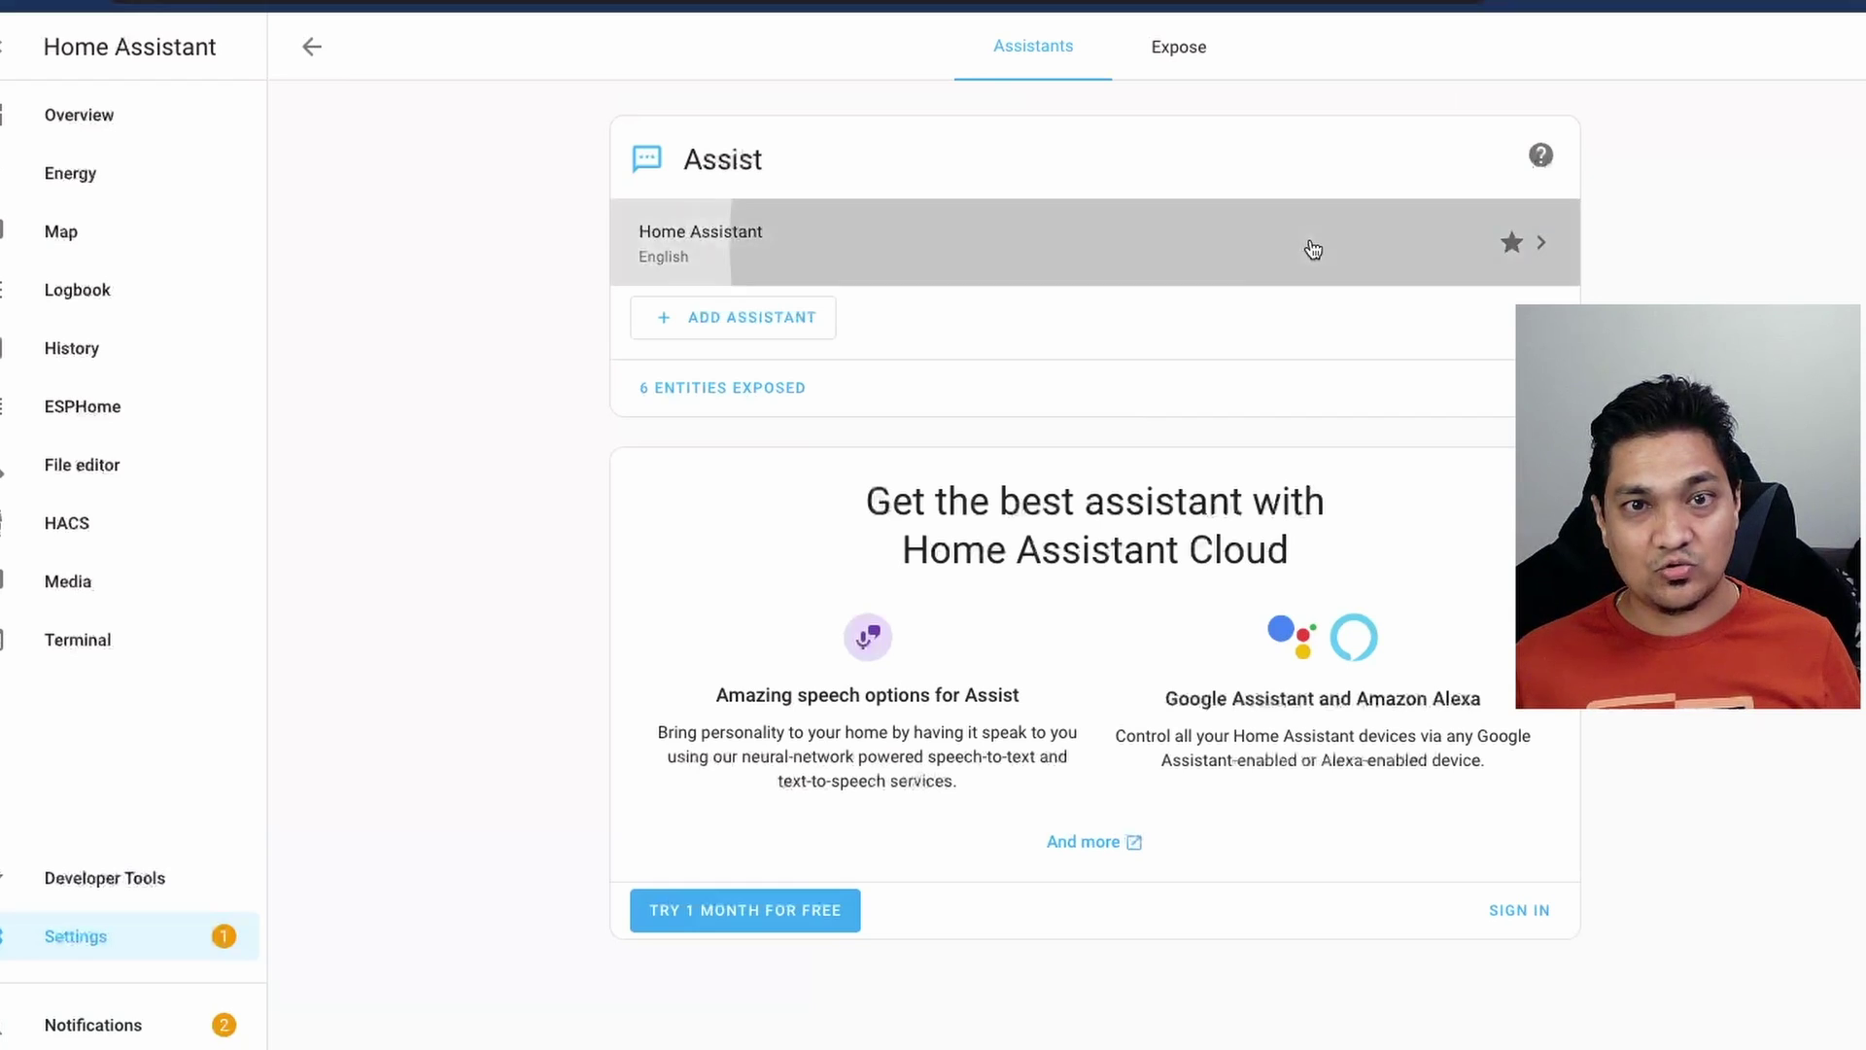
click(1257, 83)
click(1223, 146)
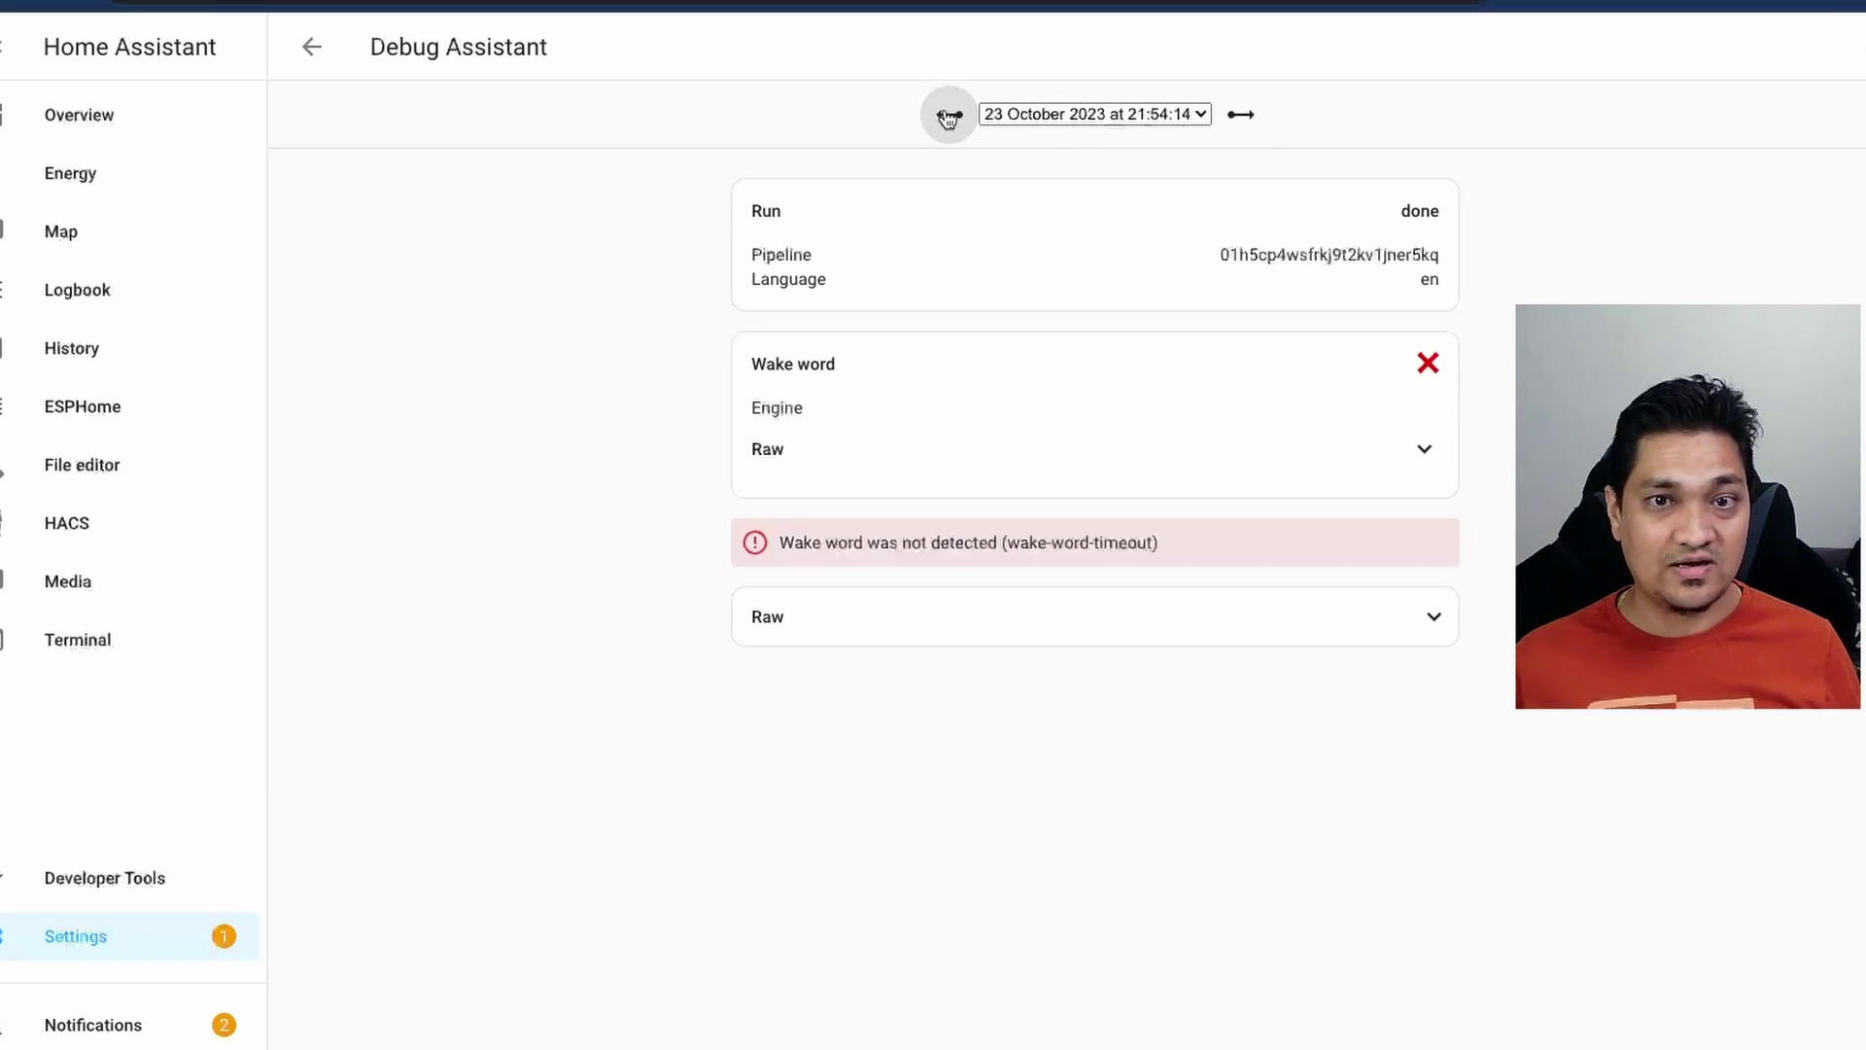
Step back through older debug runs to the 21:50:36 'Turn off the light' run.
click(949, 117)
click(947, 117)
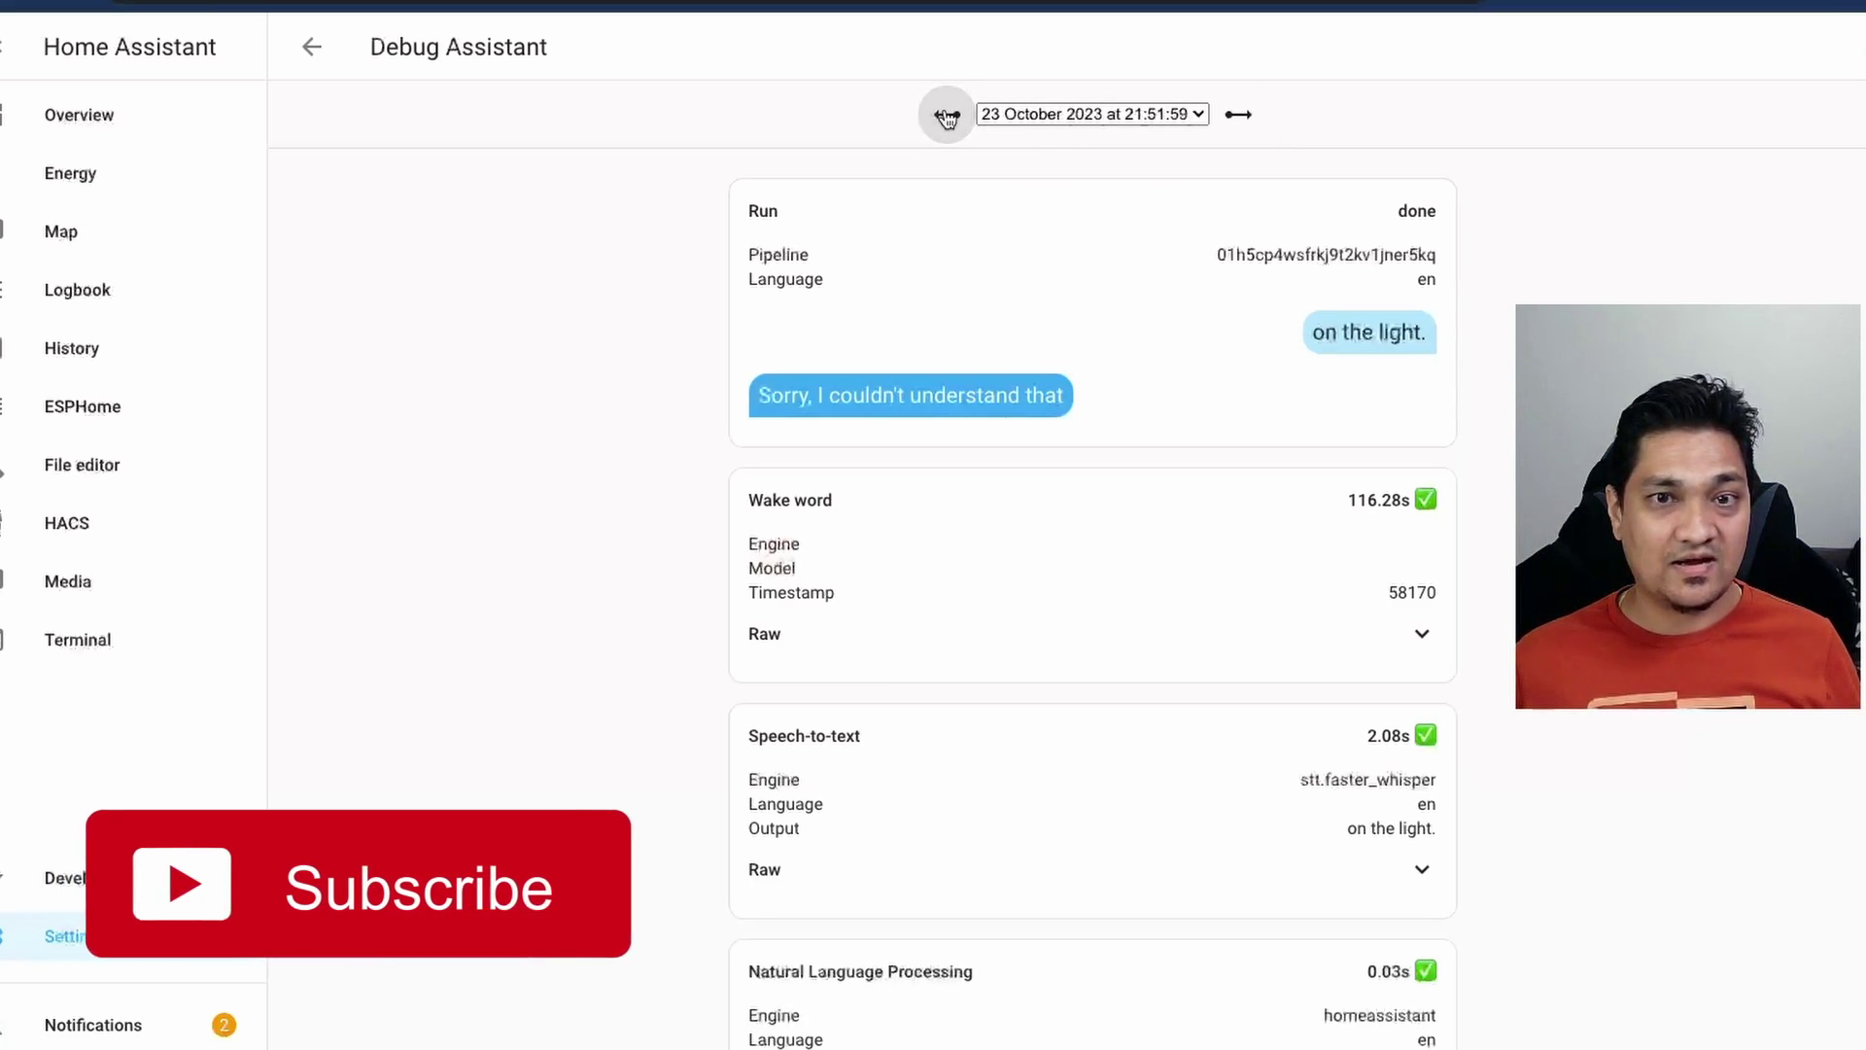
click(947, 116)
click(948, 117)
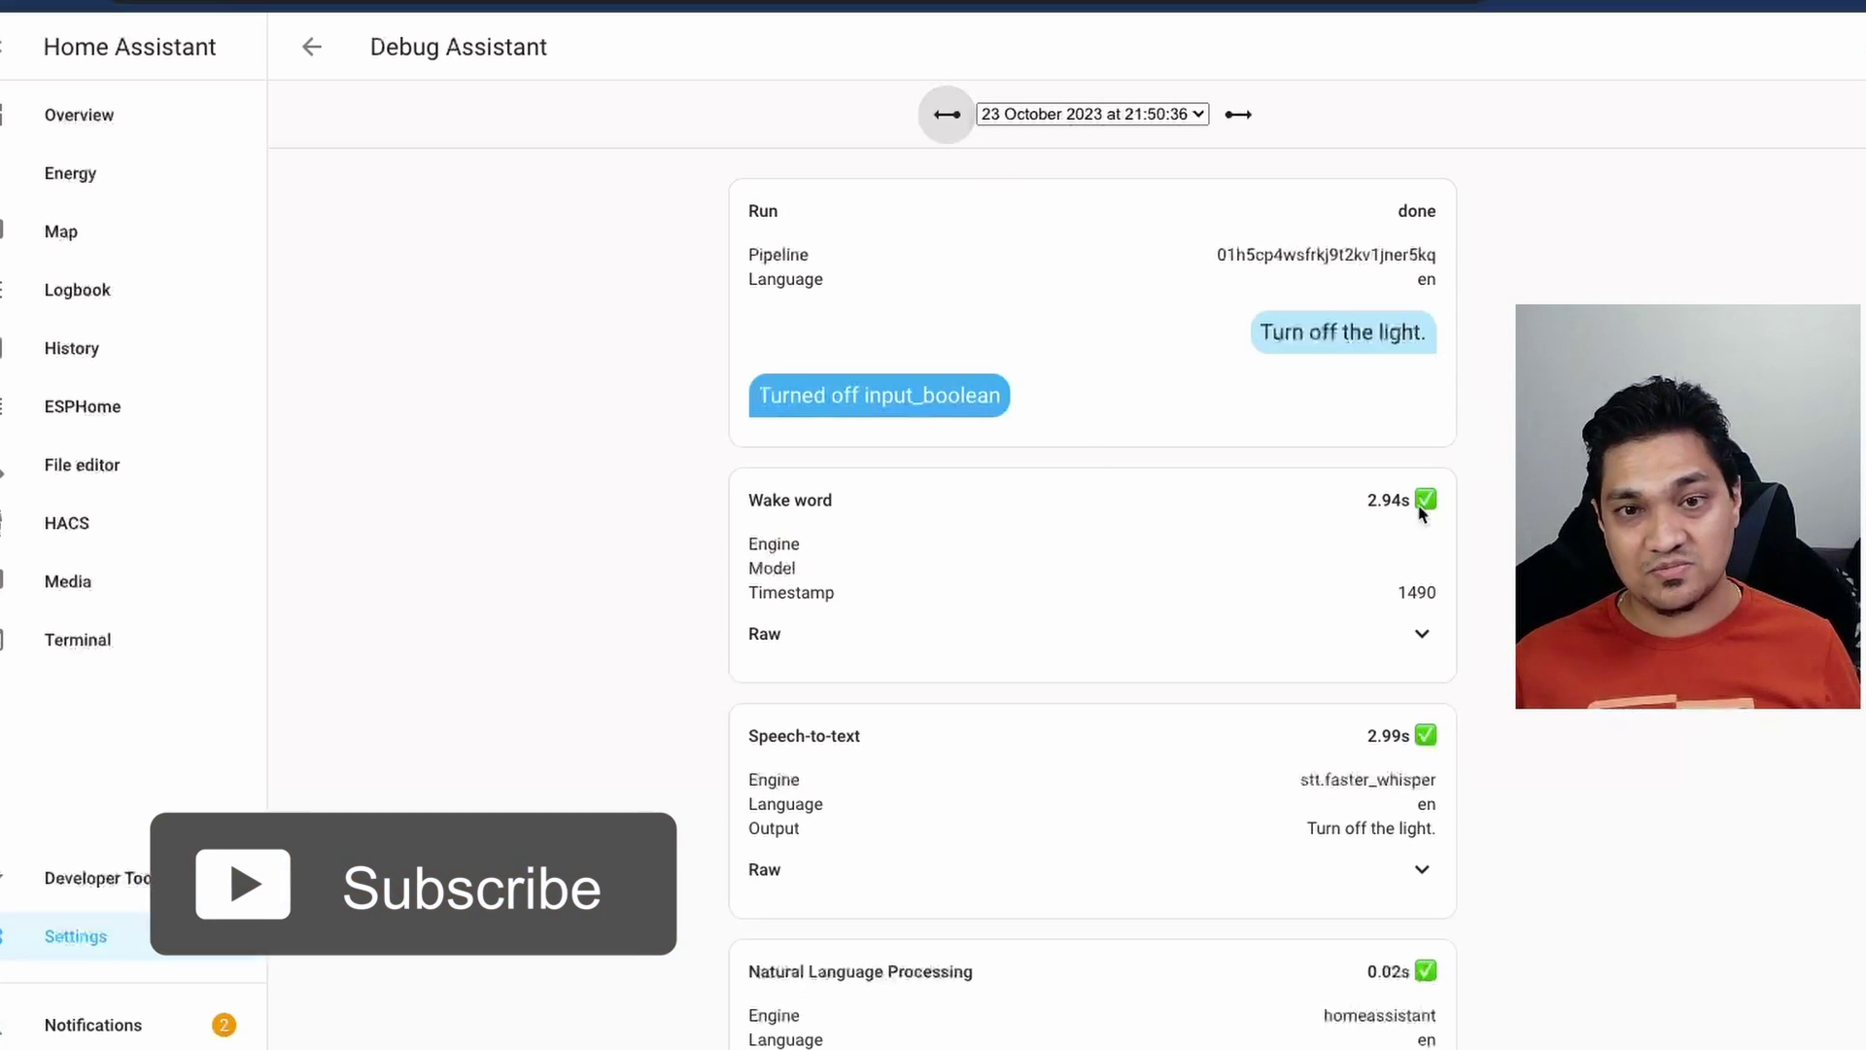
Review that run's 'Turned off input_boolean' result, then return to the Home dashboard.
scroll(1074, 449, down, 1)
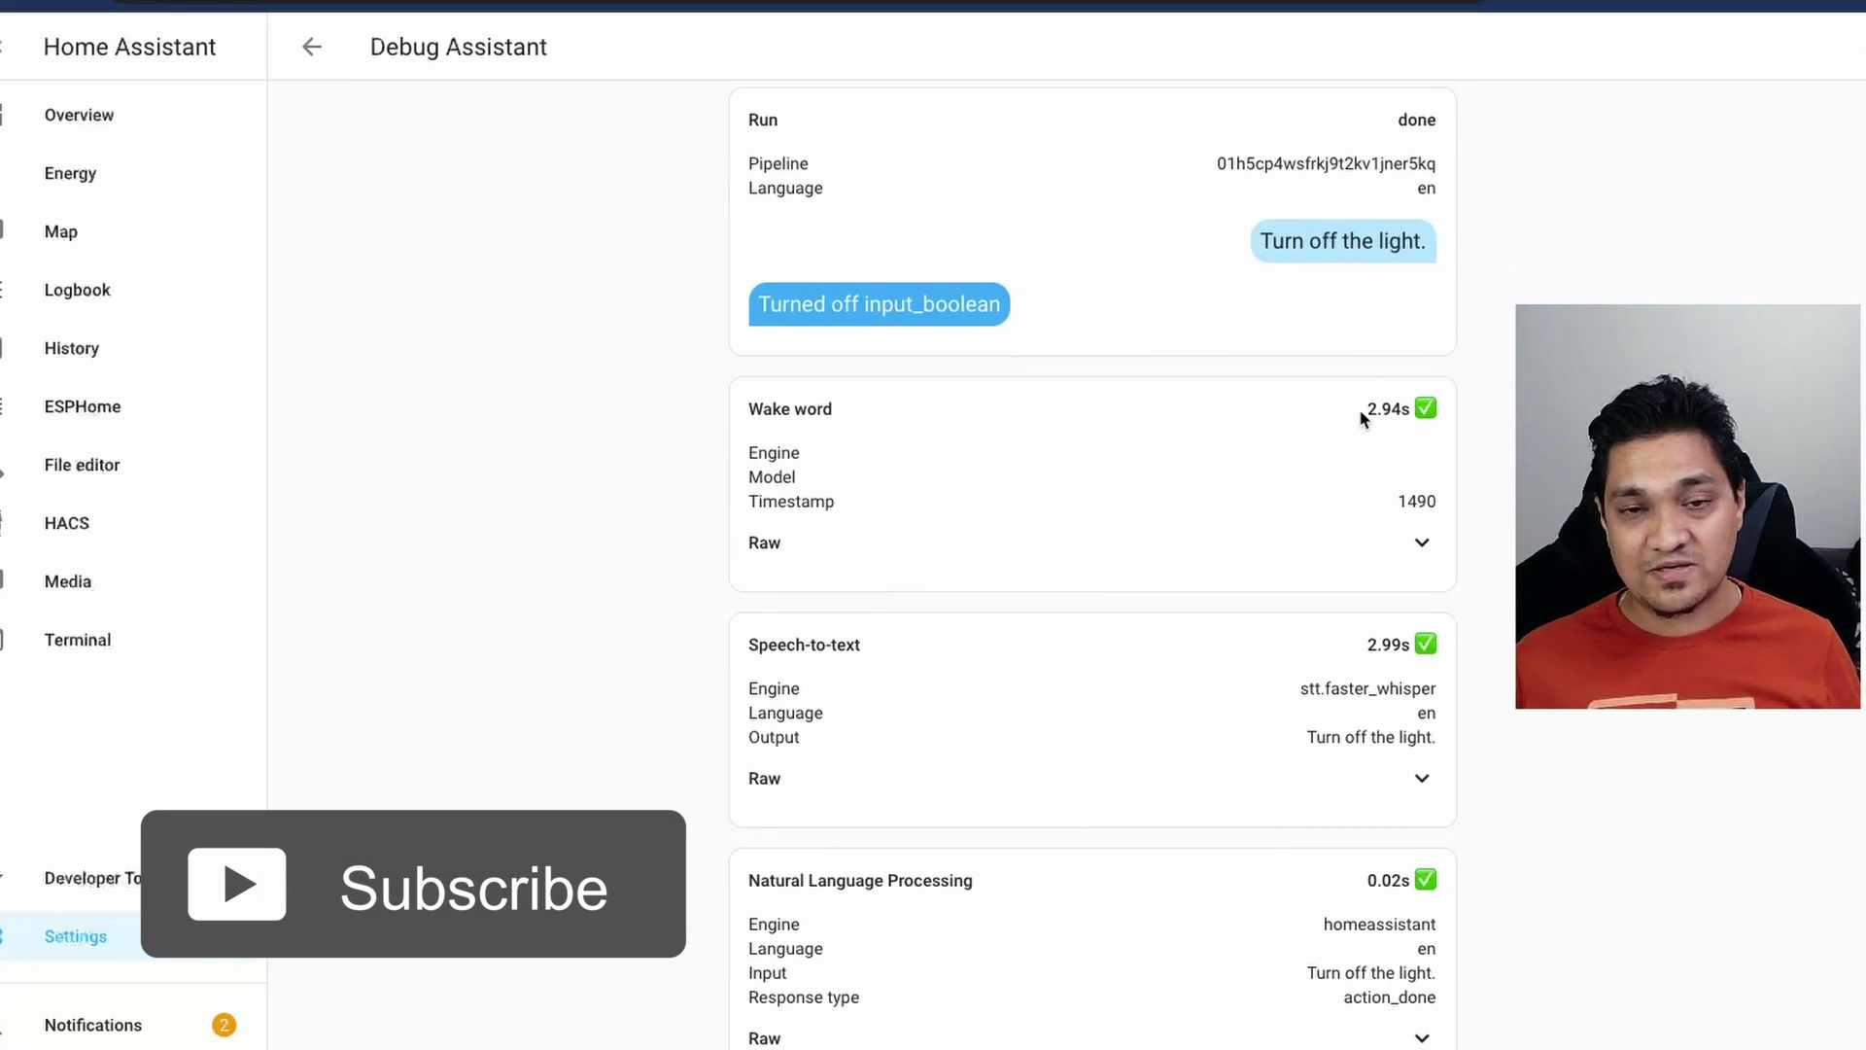
click(1465, 639)
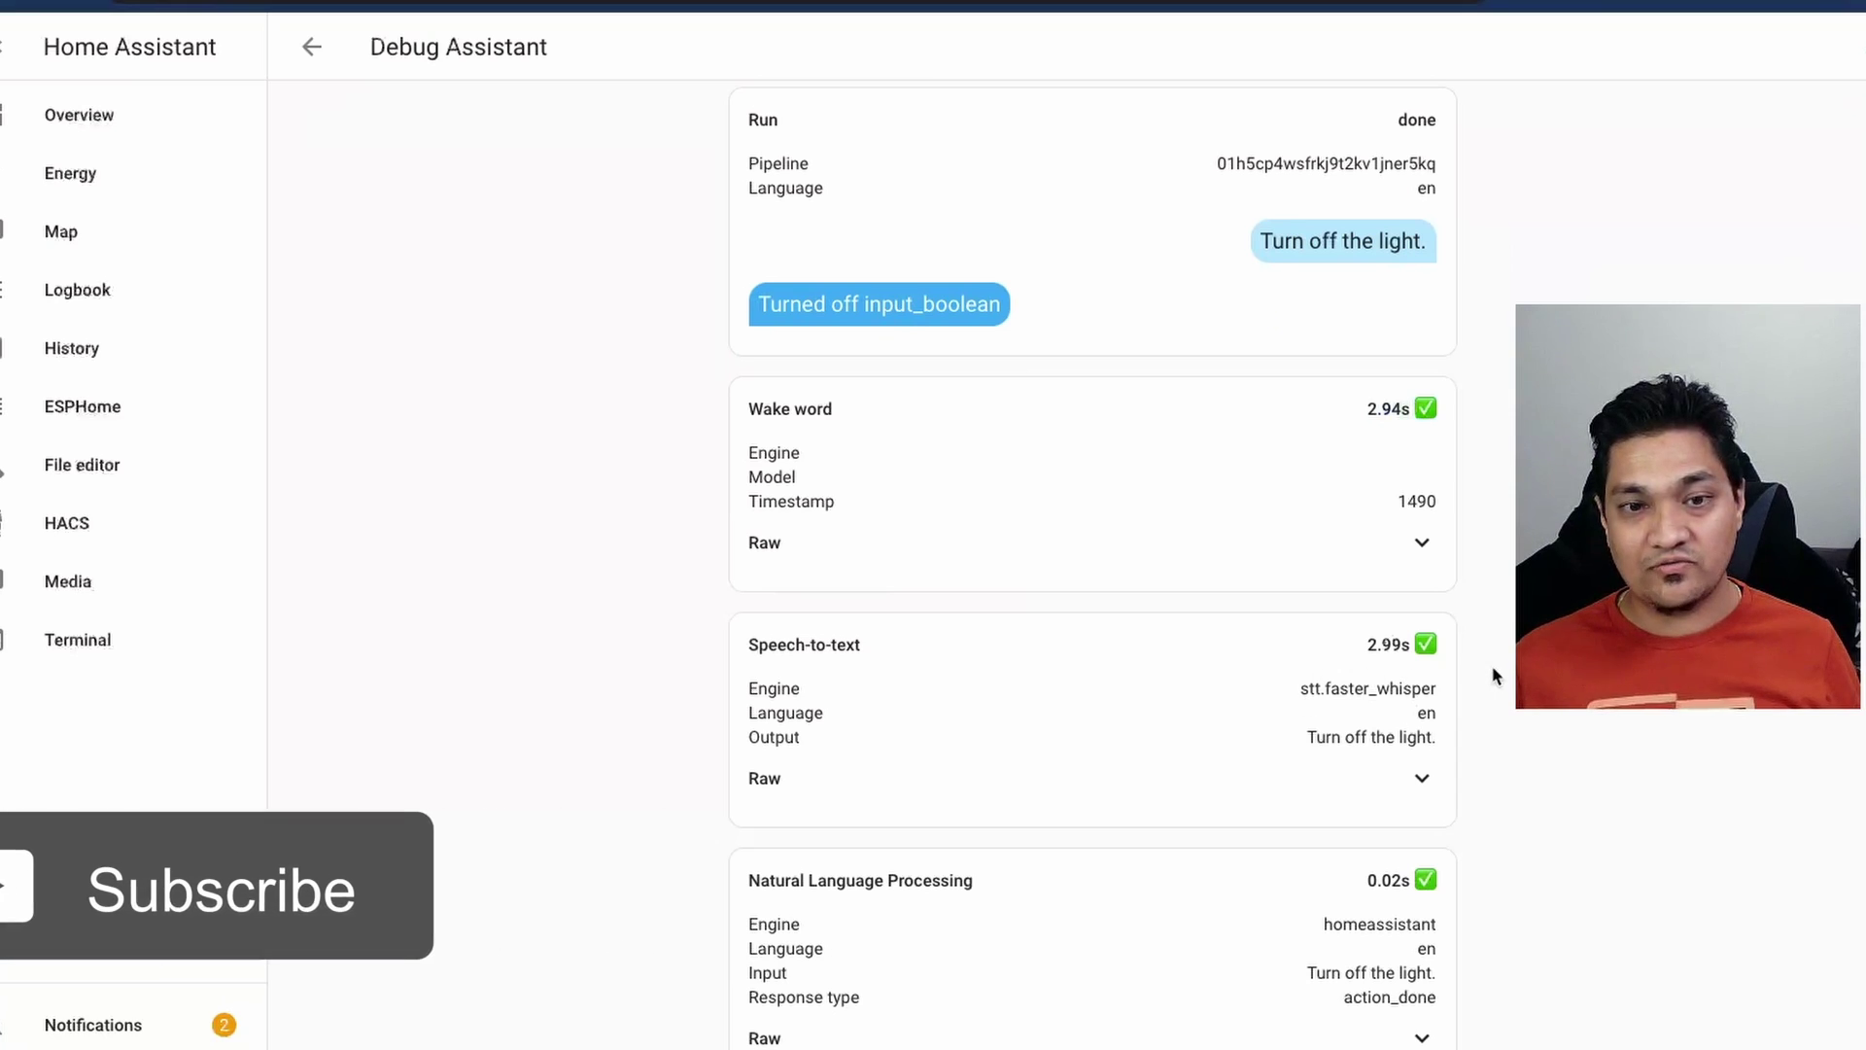
scroll(1041, 326, up, 1)
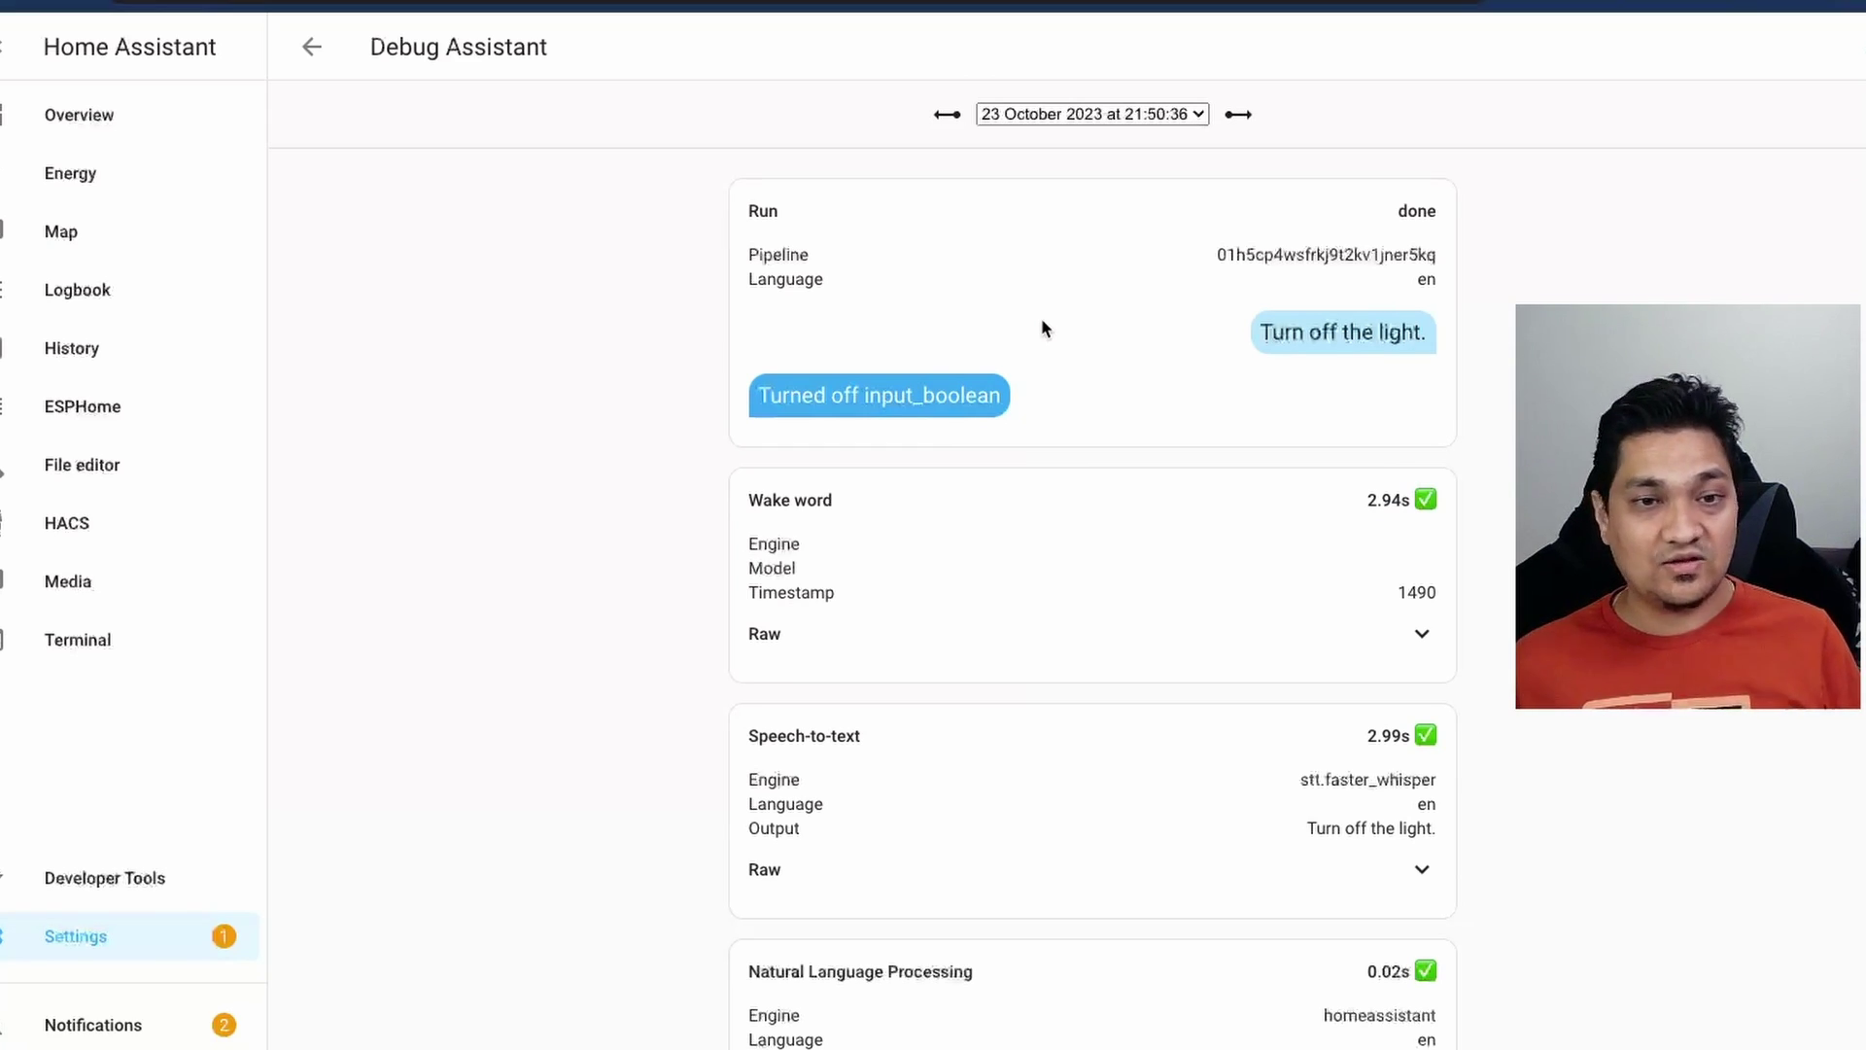
click(97, 116)
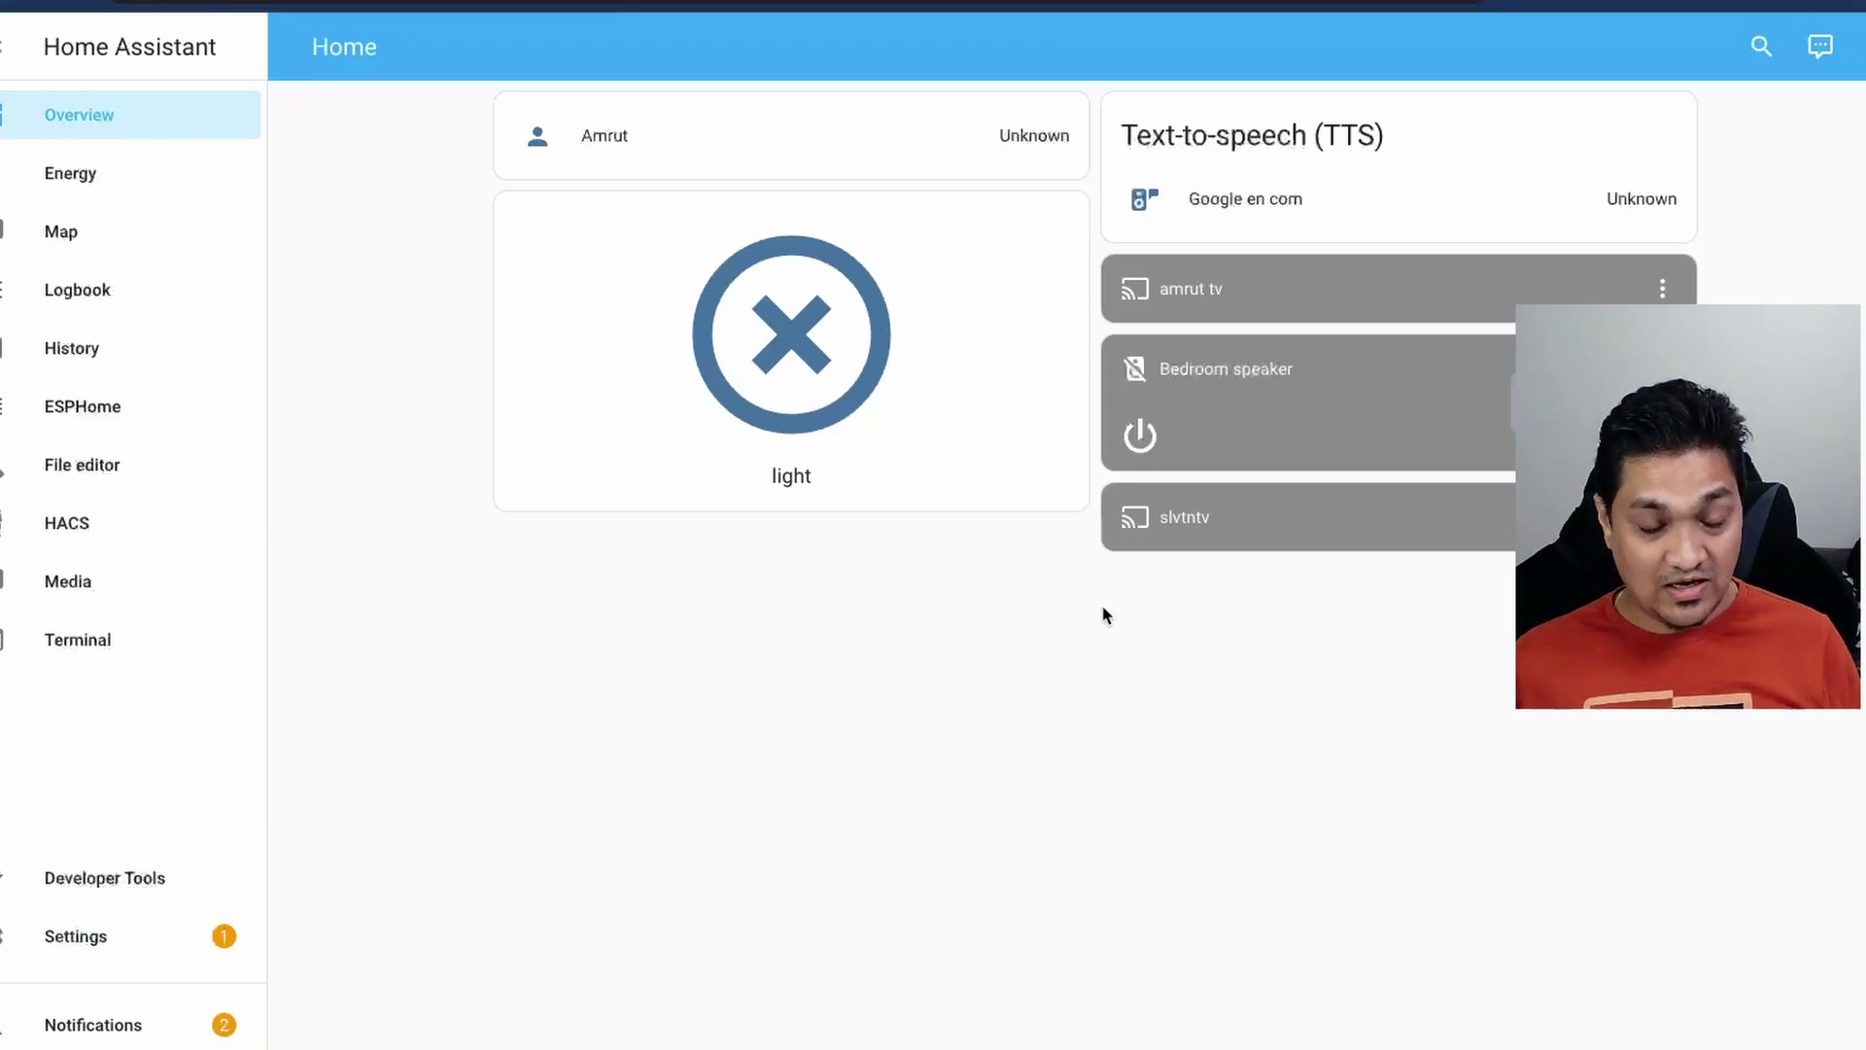